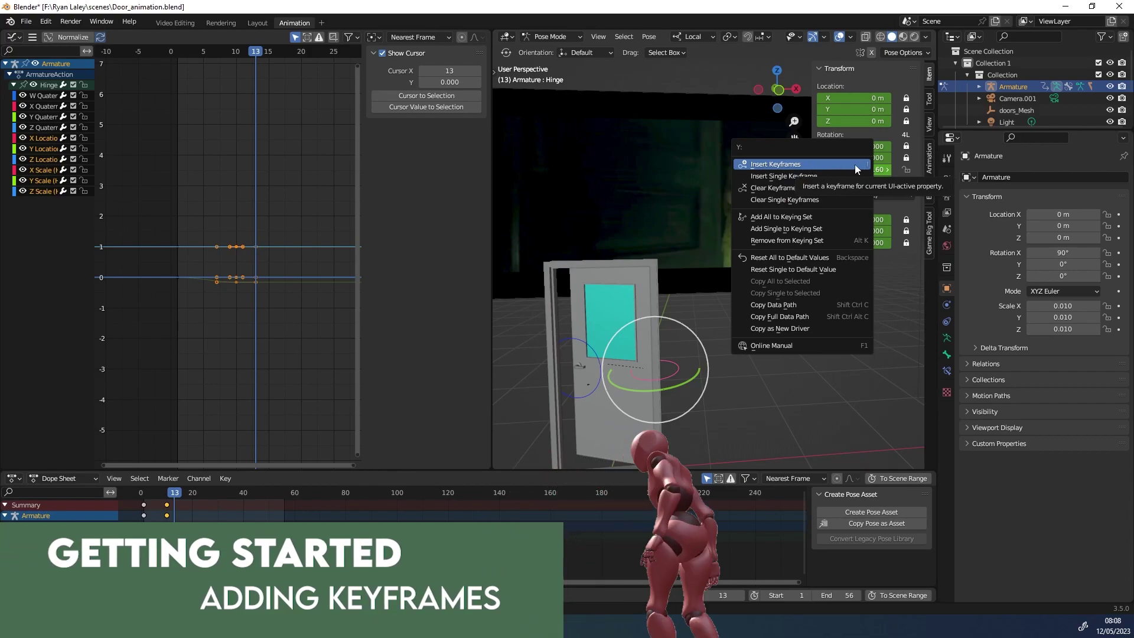
Step: Insert a keyframe on the Hinge bone's Y rotation at frame 13
left_click(859, 168)
left_click(46, 22)
left_click(74, 190)
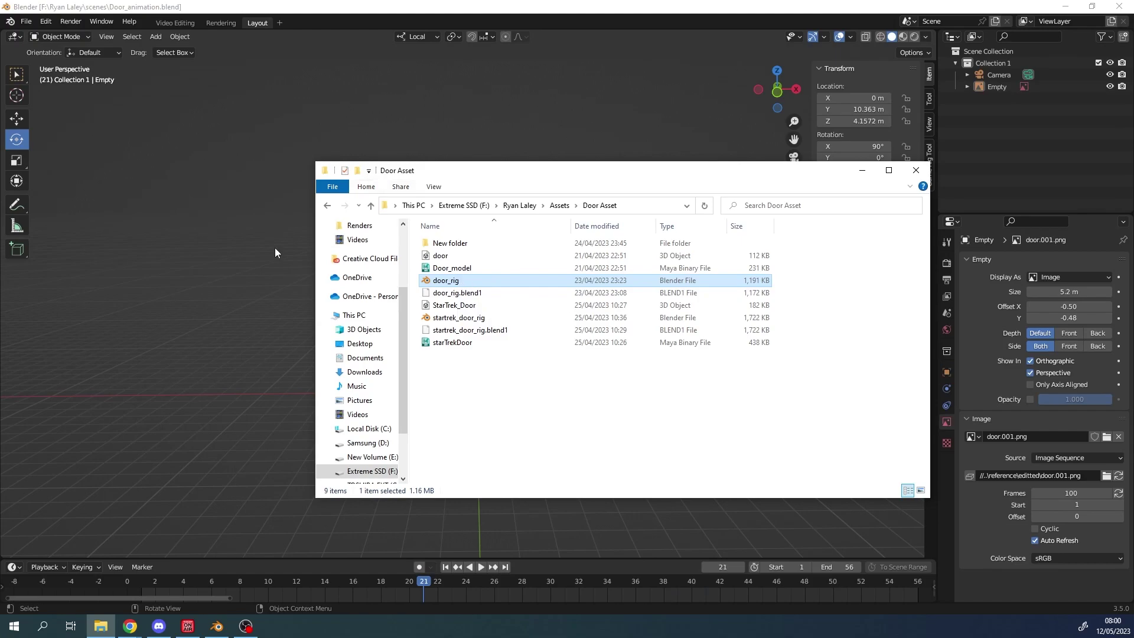
Step: Append the collection named Collection from the door_rig file in the Door Asset folder to the scene
left_click_drag(464, 283, 231, 246)
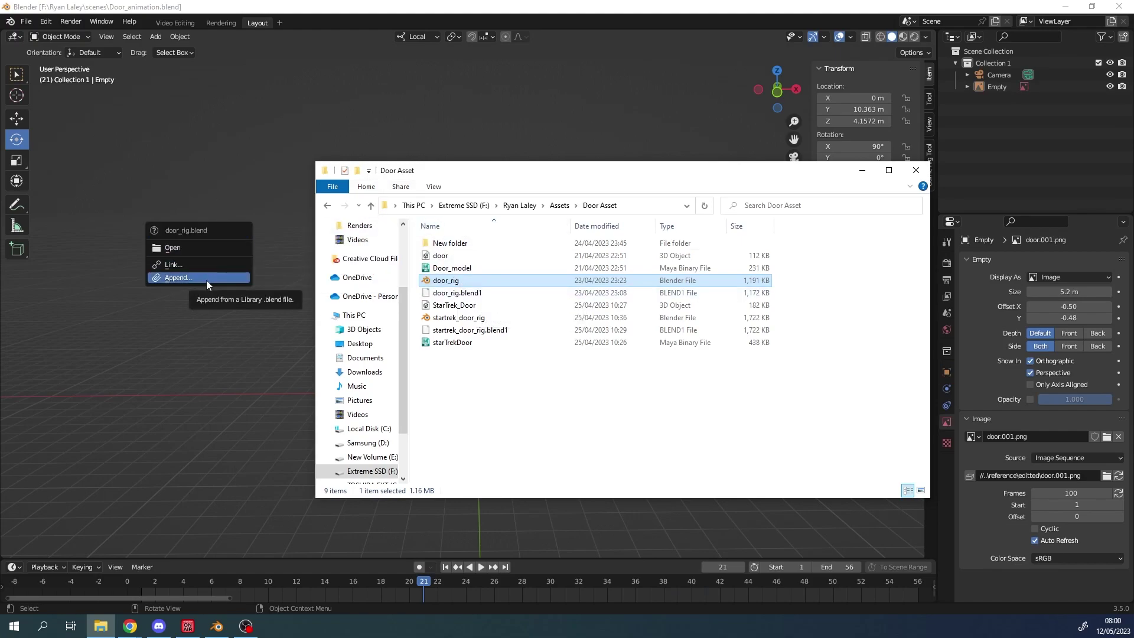
left_click(207, 280)
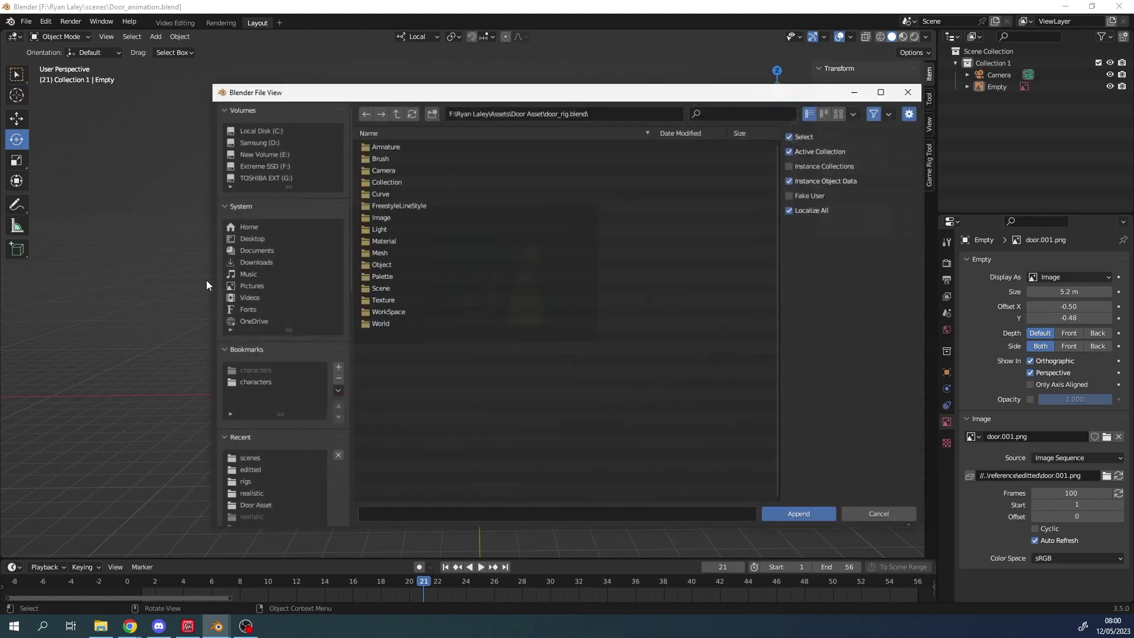
double_click(395, 182)
double_click(384, 148)
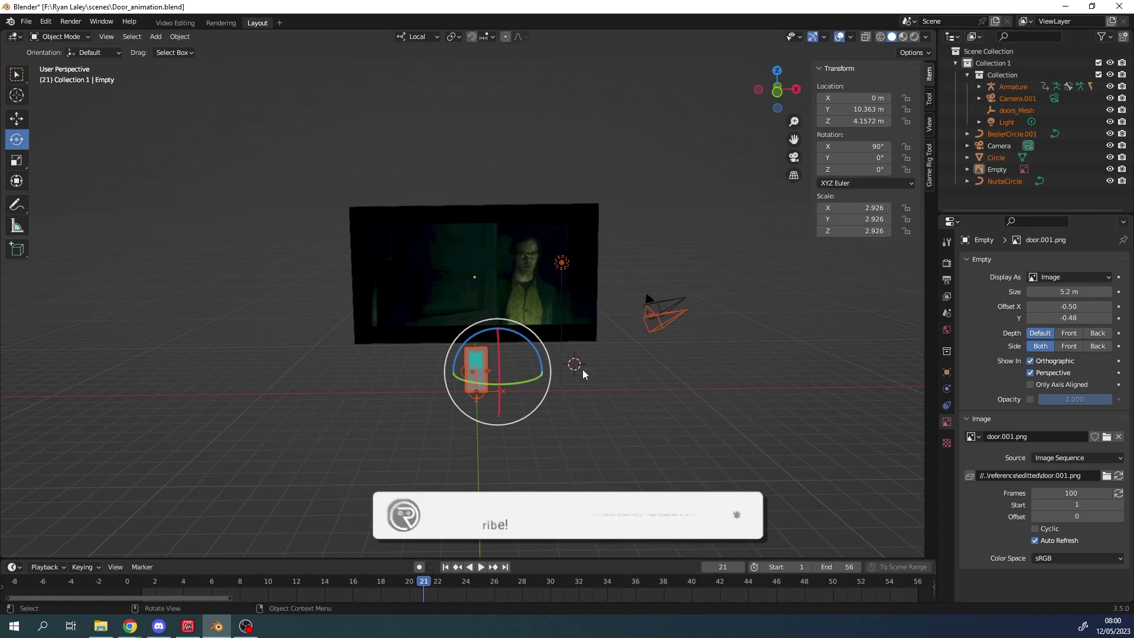
Step: Clear the selection and hide BezierCircle.001, Camera and Circle in the viewport
scroll(508, 367, "up", 3)
left_click(429, 376, "shift")
left_click(443, 353, "shift")
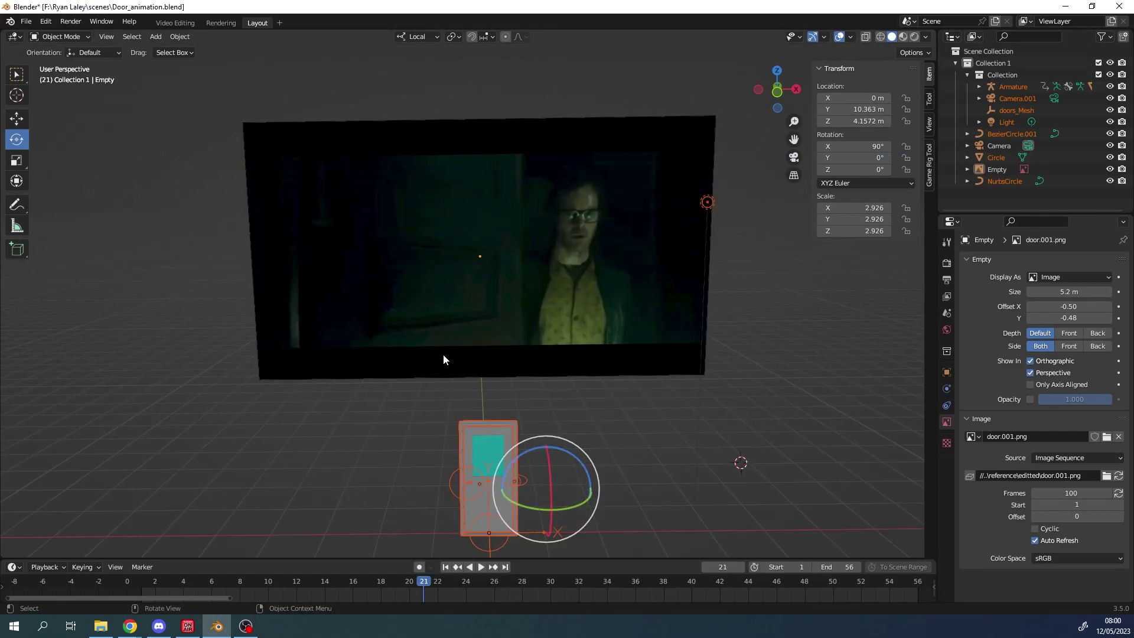
scroll(551, 393, "down", 2, "shift")
scroll(520, 441, "up", 6)
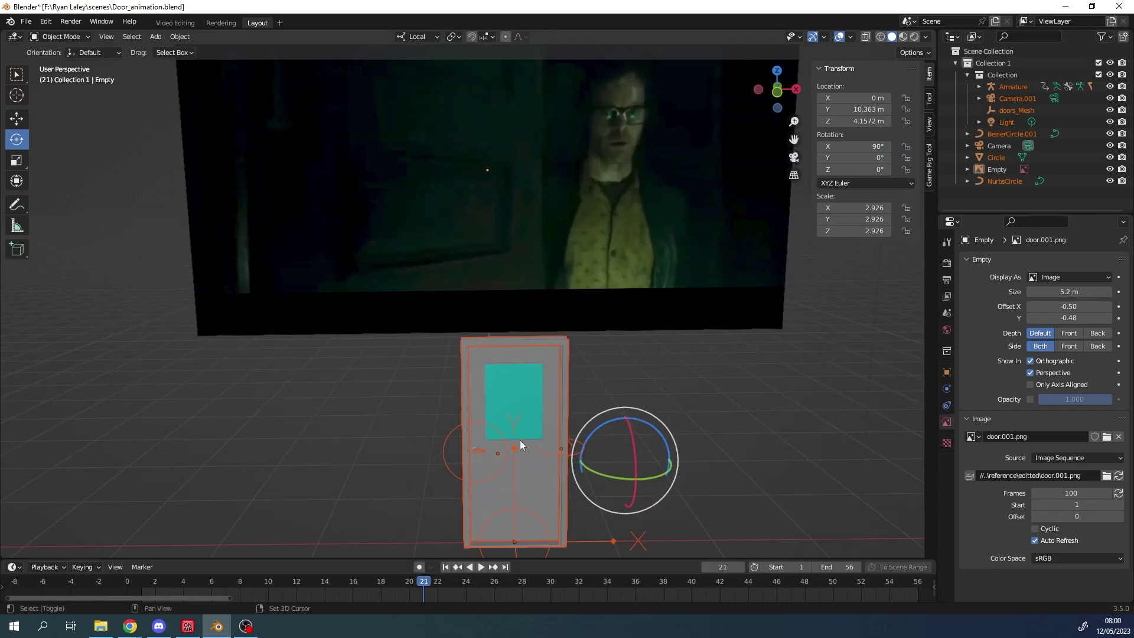
scroll(483, 387, "down", 2)
left_click(594, 438)
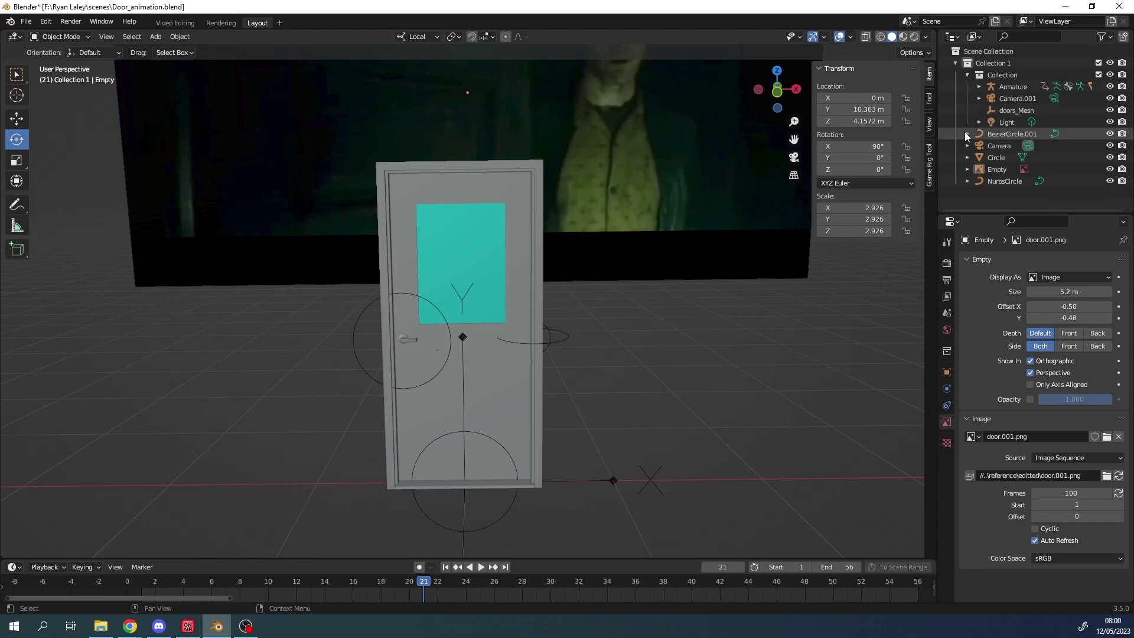
left_click(1110, 134)
left_click(1110, 145)
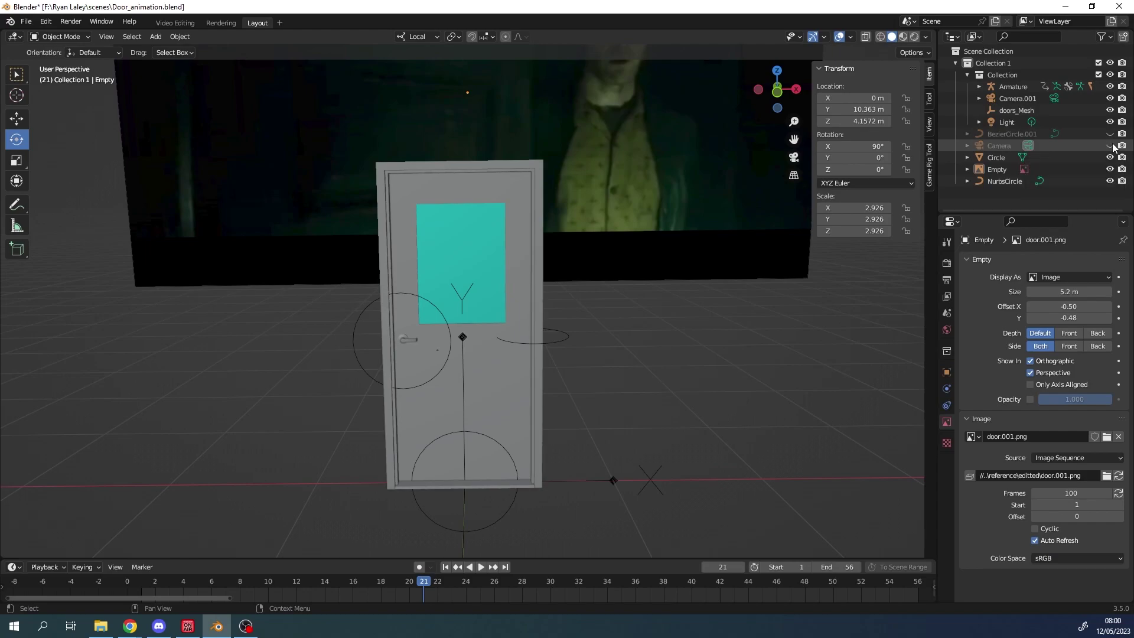
left_click(1110, 158)
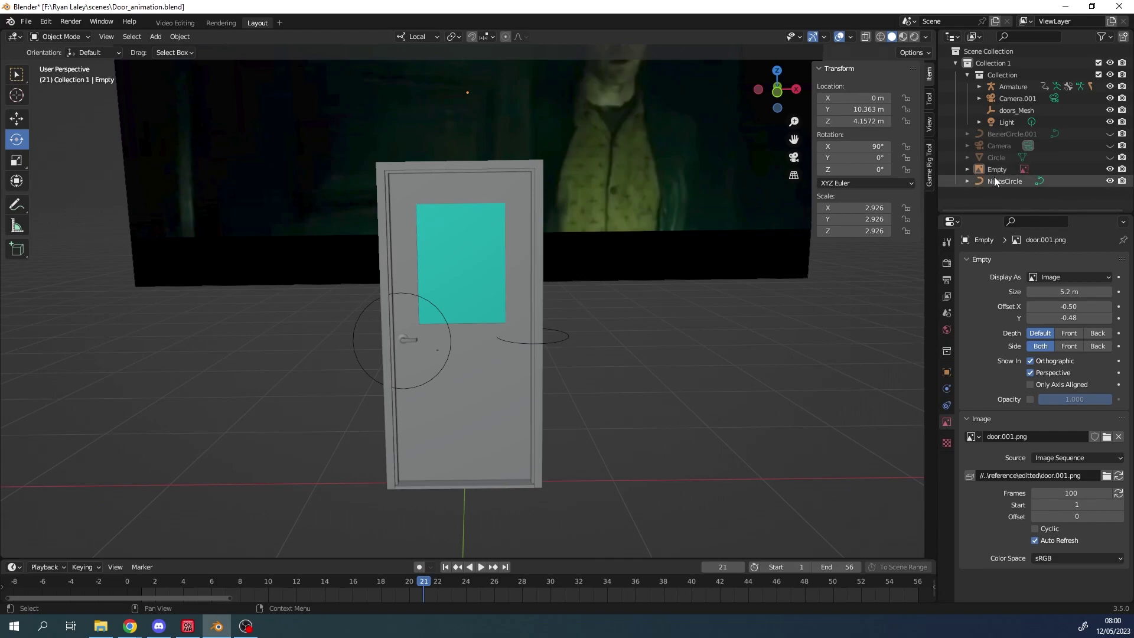
Step: Examine the door rig from the front and the back, including its handle and hinge controls
middle_click_drag(579, 336, 600, 364)
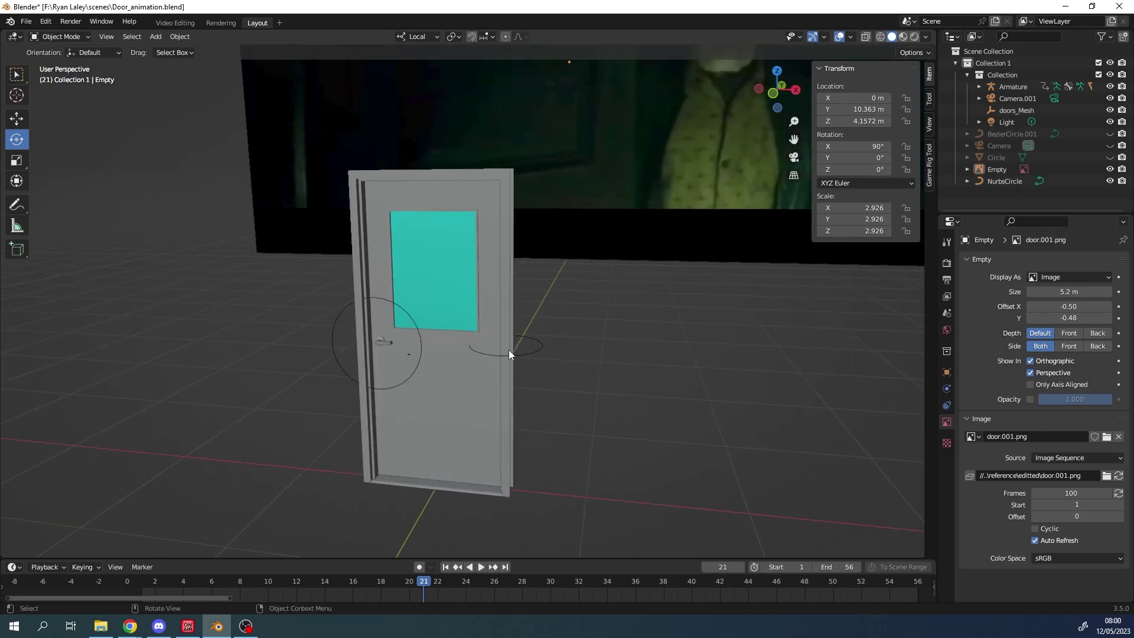
scroll(525, 379, "up", 3)
scroll(410, 348, "up", 2)
scroll(392, 360, "down", 3)
scroll(379, 355, "up", 3)
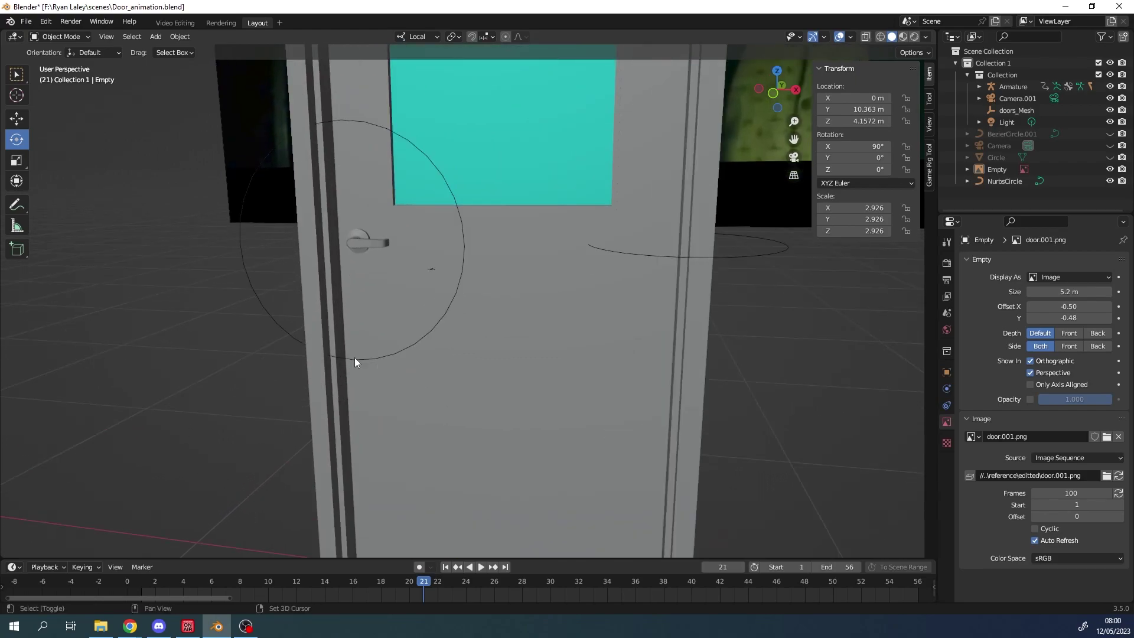
middle_click_drag(354, 357, 621, 269)
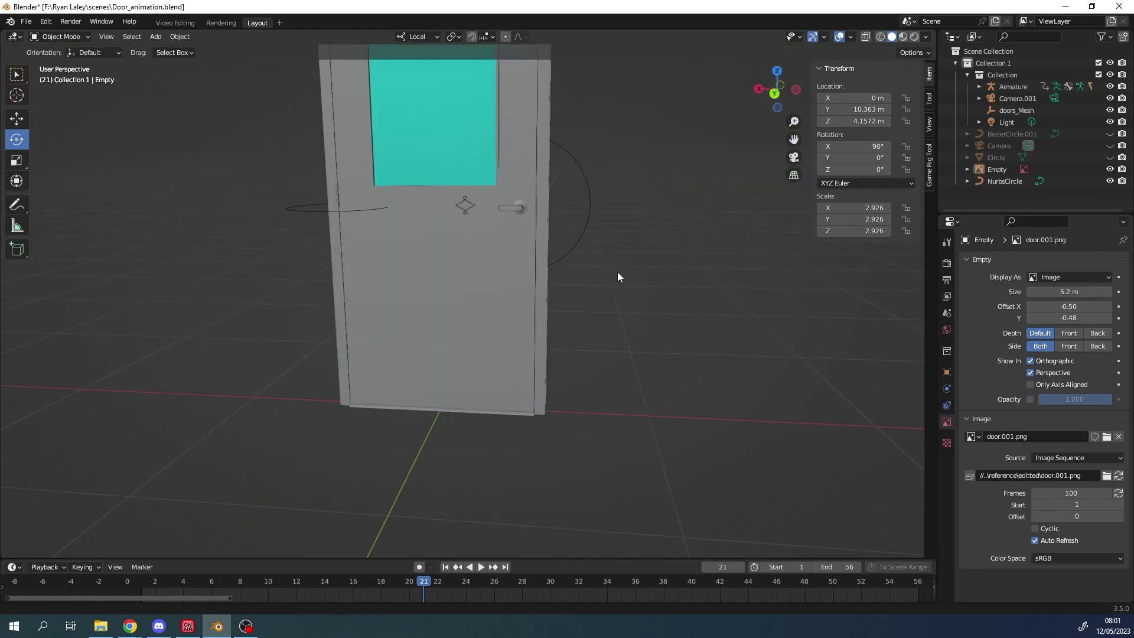
scroll(620, 354, "up", 2)
scroll(524, 410, "down", 1)
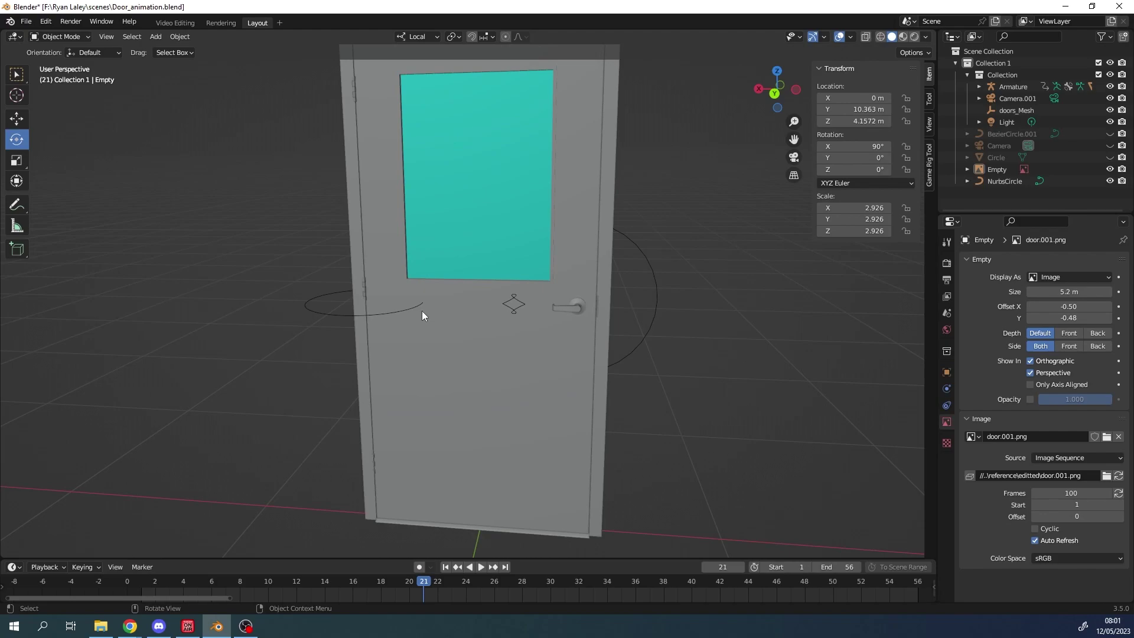
Step: Select the door's armature and switch it to Pose Mode
left_click(406, 310)
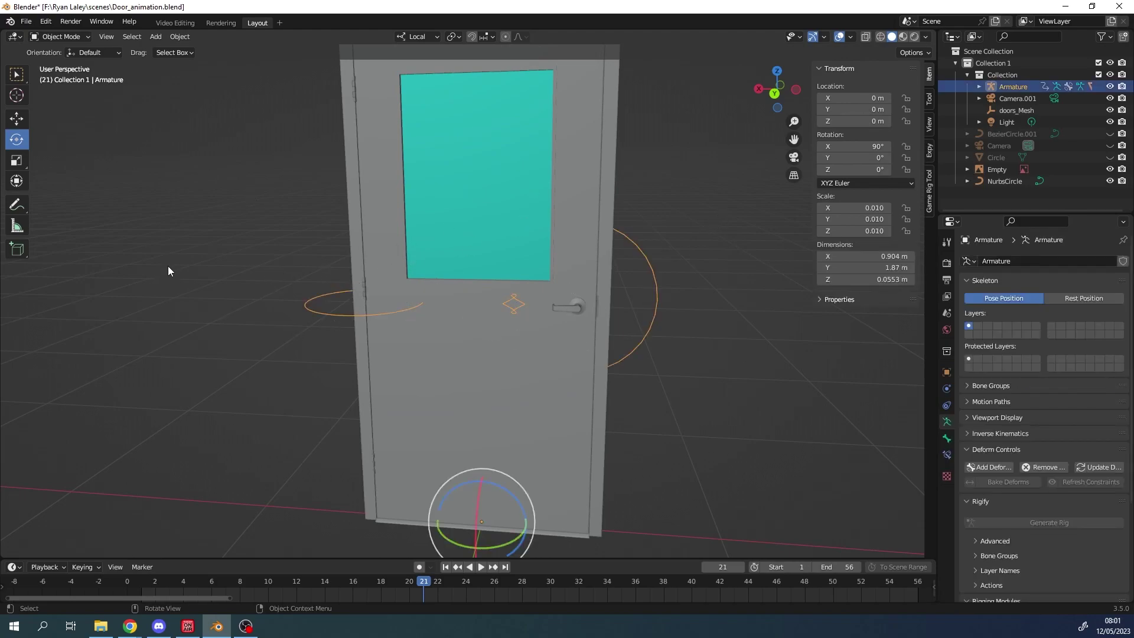
left_click(66, 36)
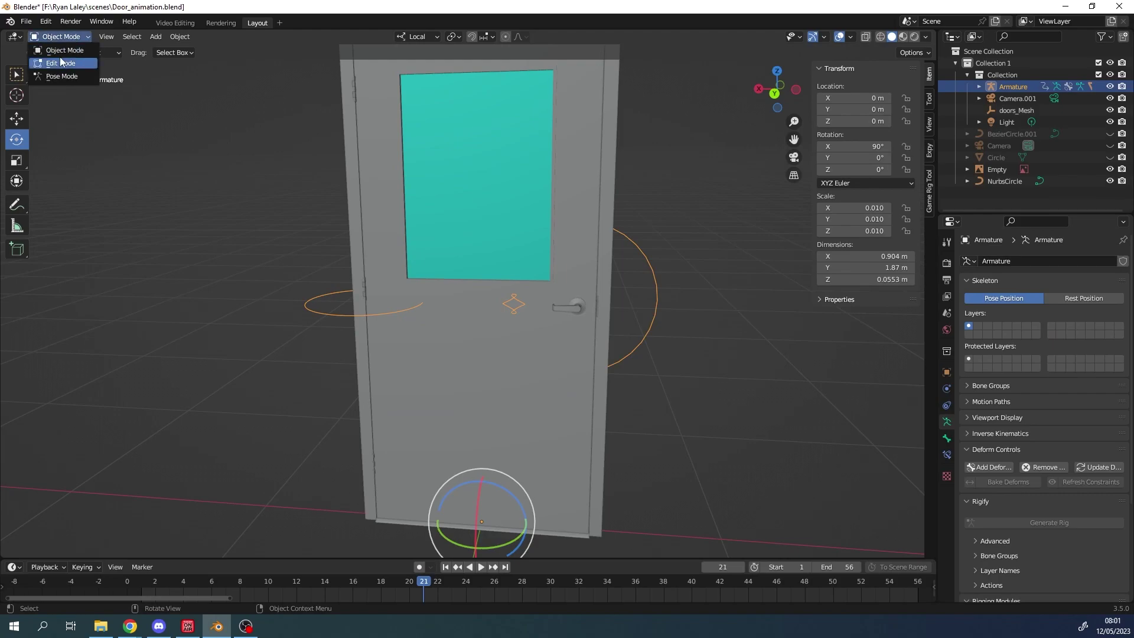
left_click(150, 193)
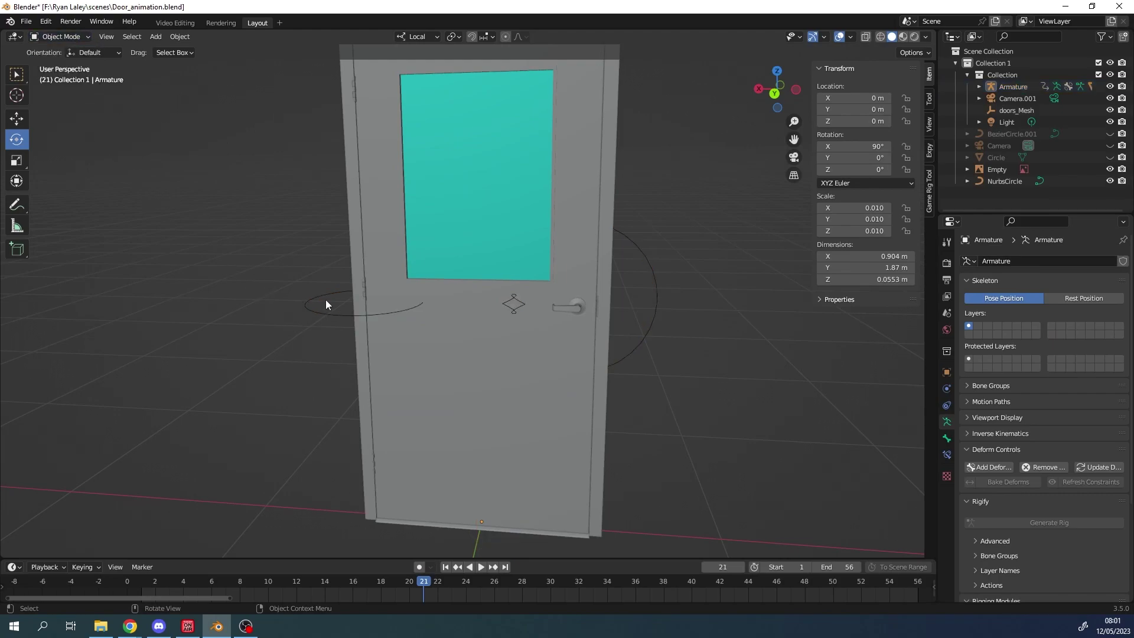
left_click(59, 37)
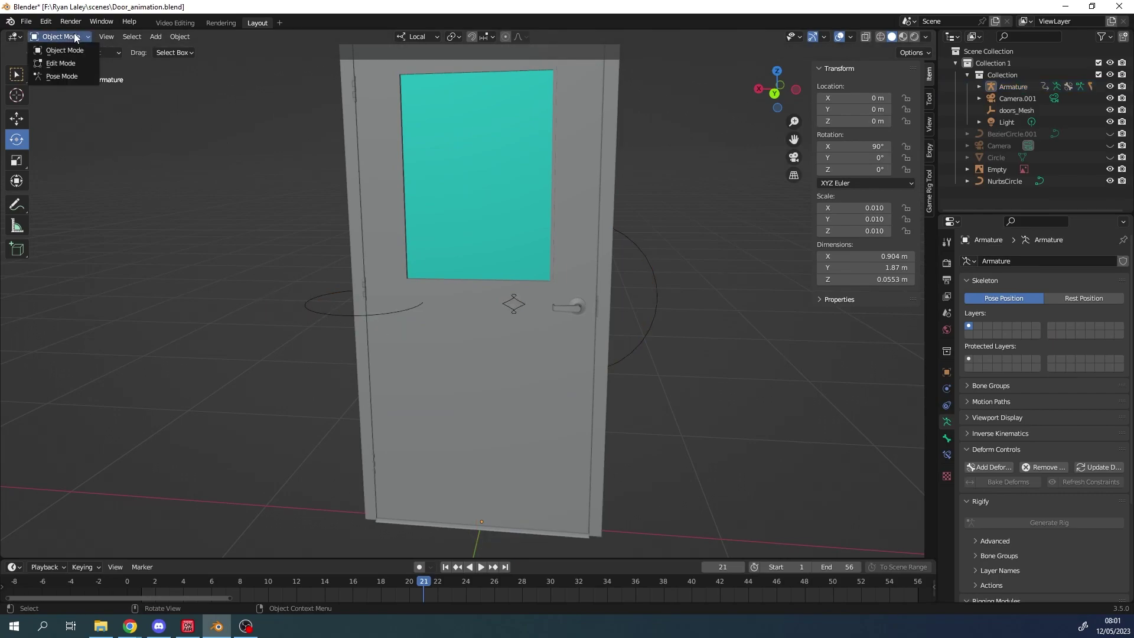
left_click(70, 76)
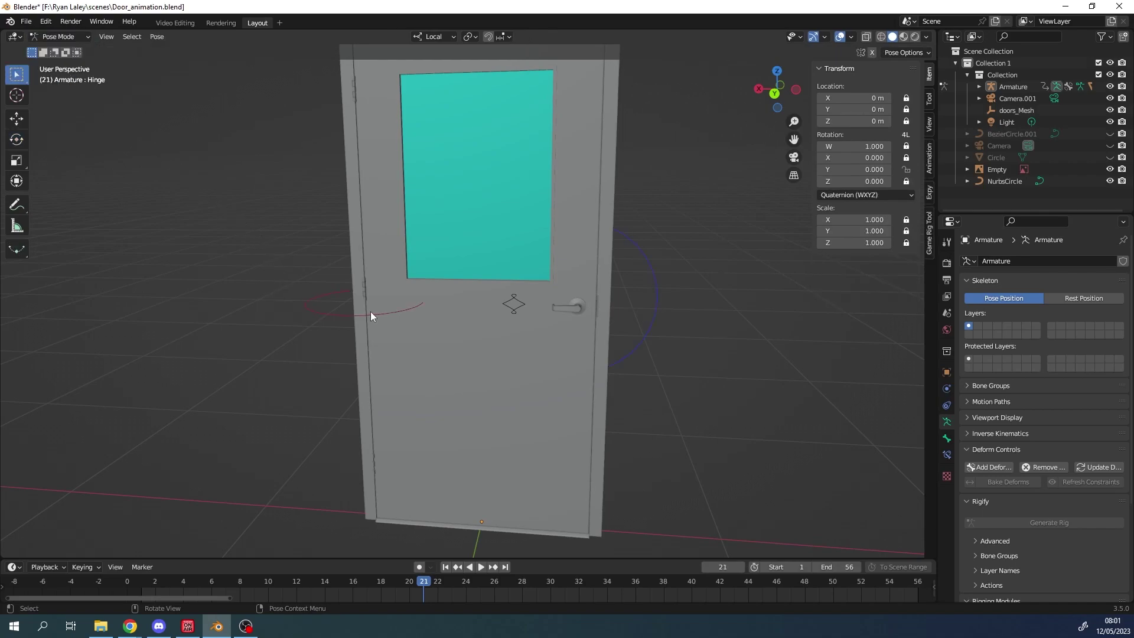
Step: Return the armature to Object Mode and switch it back to Pose Mode
left_click(77, 39)
left_click(62, 50)
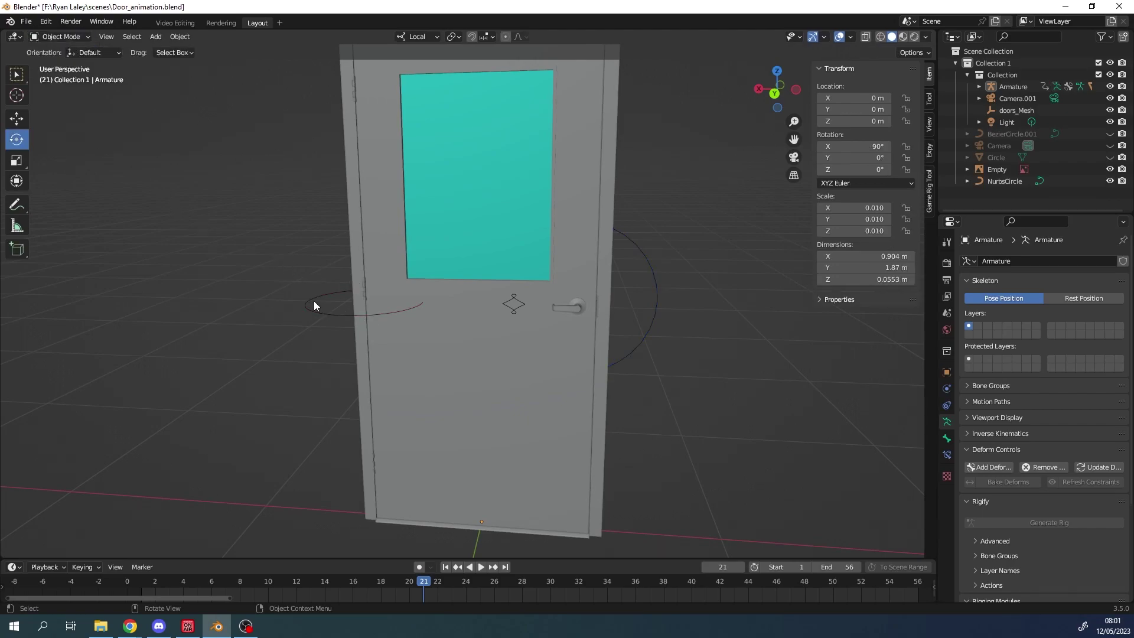
key("ctrl")
key("ctrl+Tab")
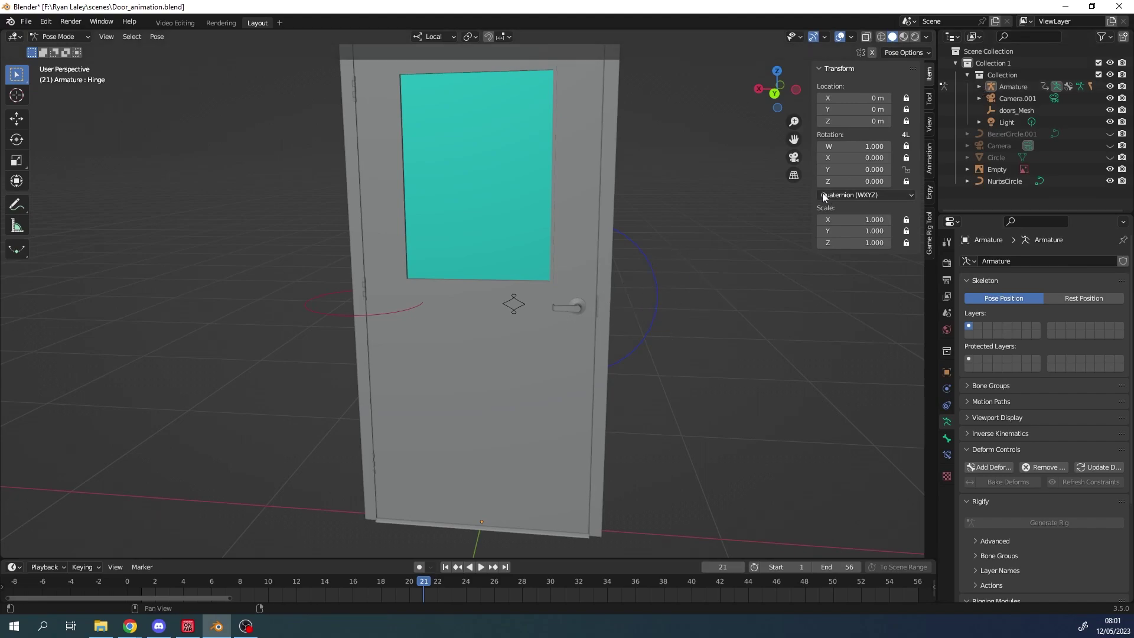
Step: Review the armature's contents in the outliner and identify the handle and hinge controls by selecting them on the door
left_click(978, 86)
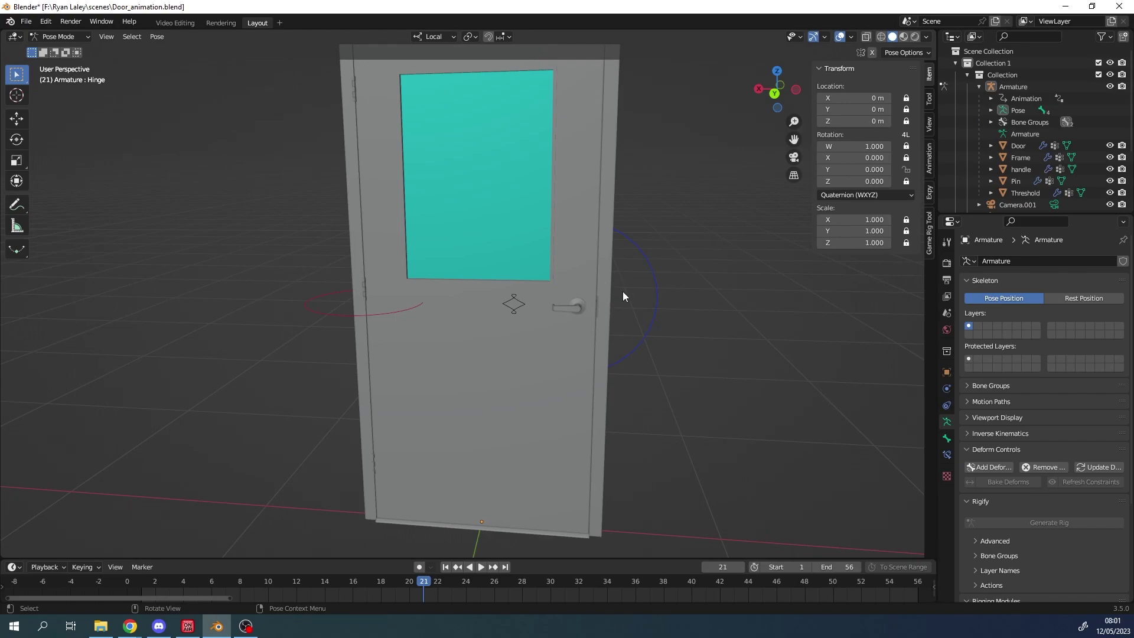
left_click(978, 86)
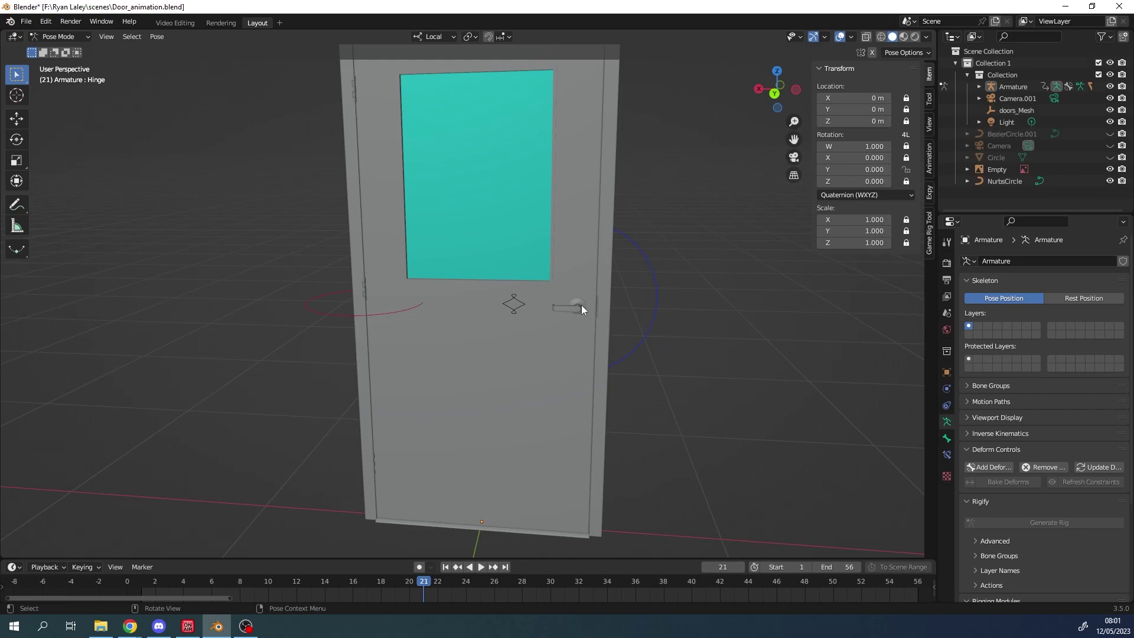
left_click(666, 296)
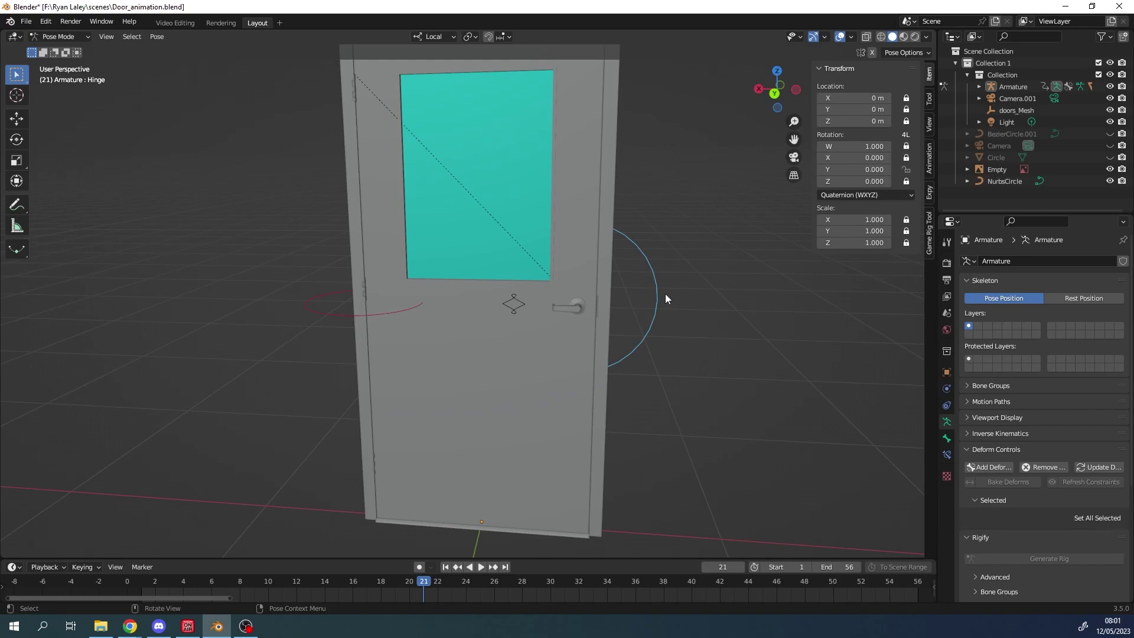
left_click(732, 309)
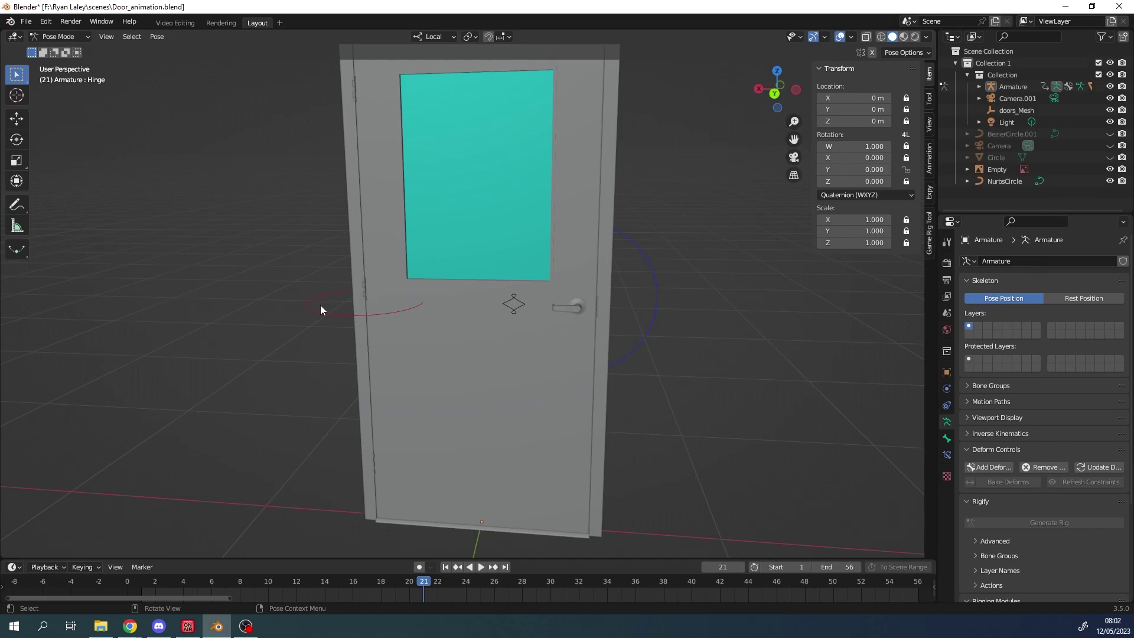
left_click(338, 304)
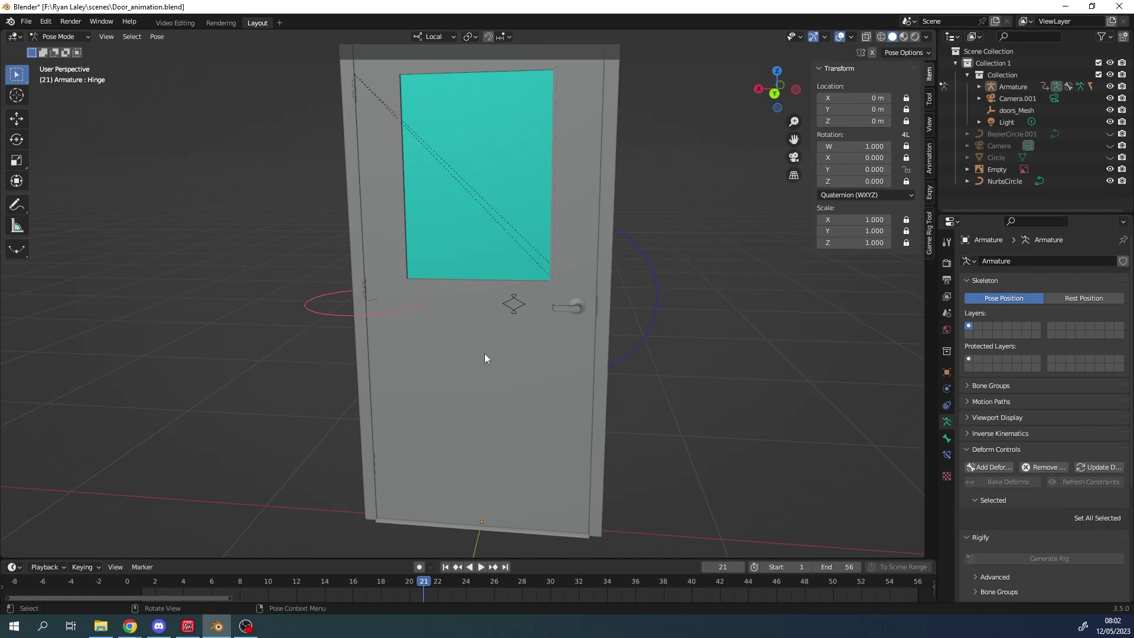
left_click(390, 314)
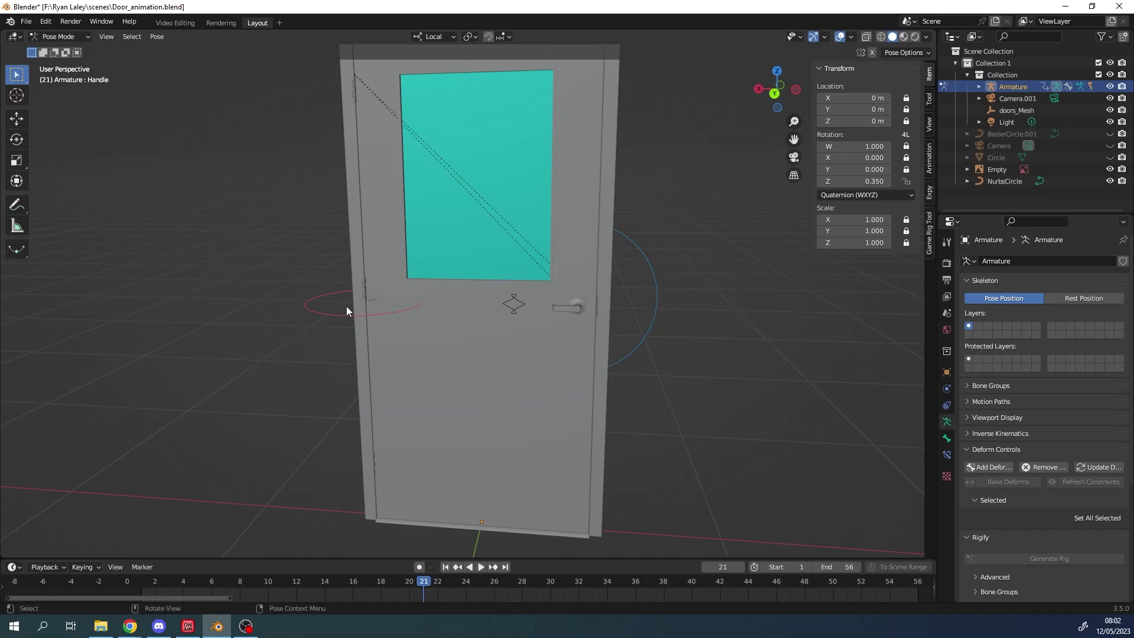
Step: Activate the Rotate tool, try a rotation on the hinge control and undo it
key("shift+space")
key("r")
mouse_move(396, 309)
left_mouse_down()
mouse_move(324, 304)
mouse_move(367, 307)
mouse_move(328, 324)
mouse_move(399, 308)
mouse_move(326, 319)
mouse_move(386, 313)
left_mouse_up()
key("ctrl+z")
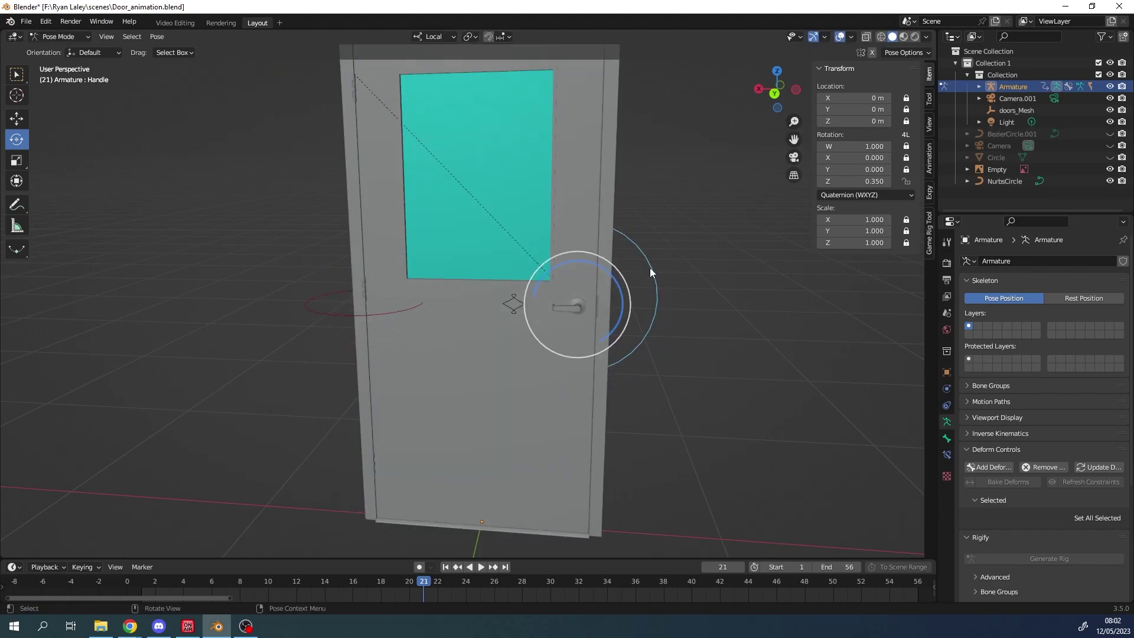
Step: Swing the door open by rotating the hinge control to about -0.222 on Y, and turn the handle control to about 0.209 on Z
left_click_drag(614, 278, 499, 310)
left_click_drag(613, 263, 567, 242)
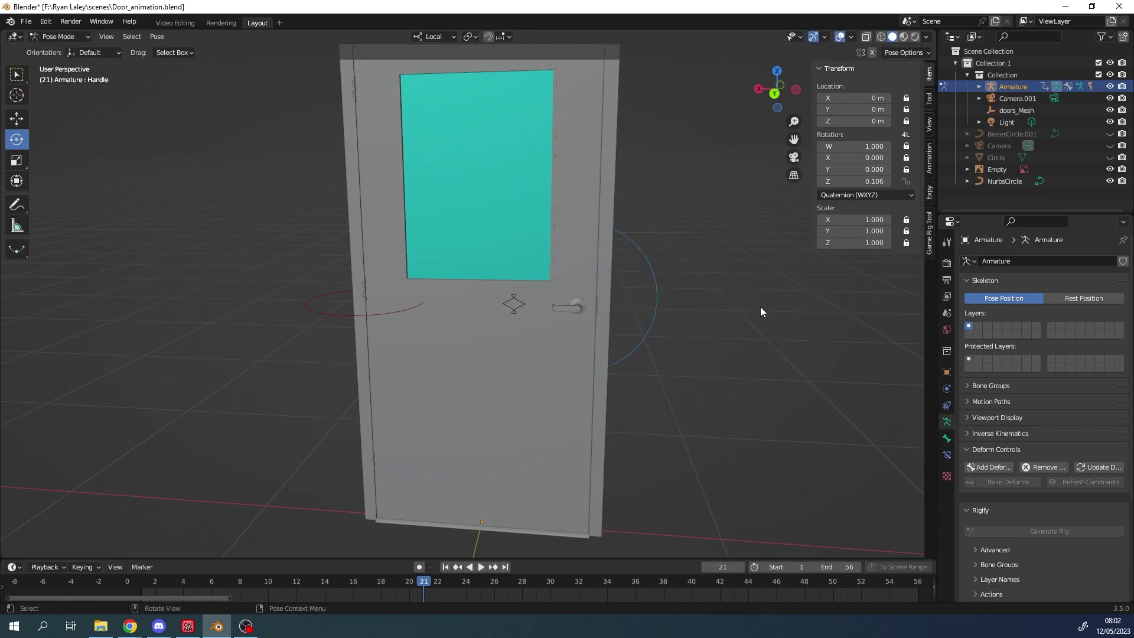
left_click(399, 310)
left_click_drag(398, 312, 661, 310)
left_click(653, 288)
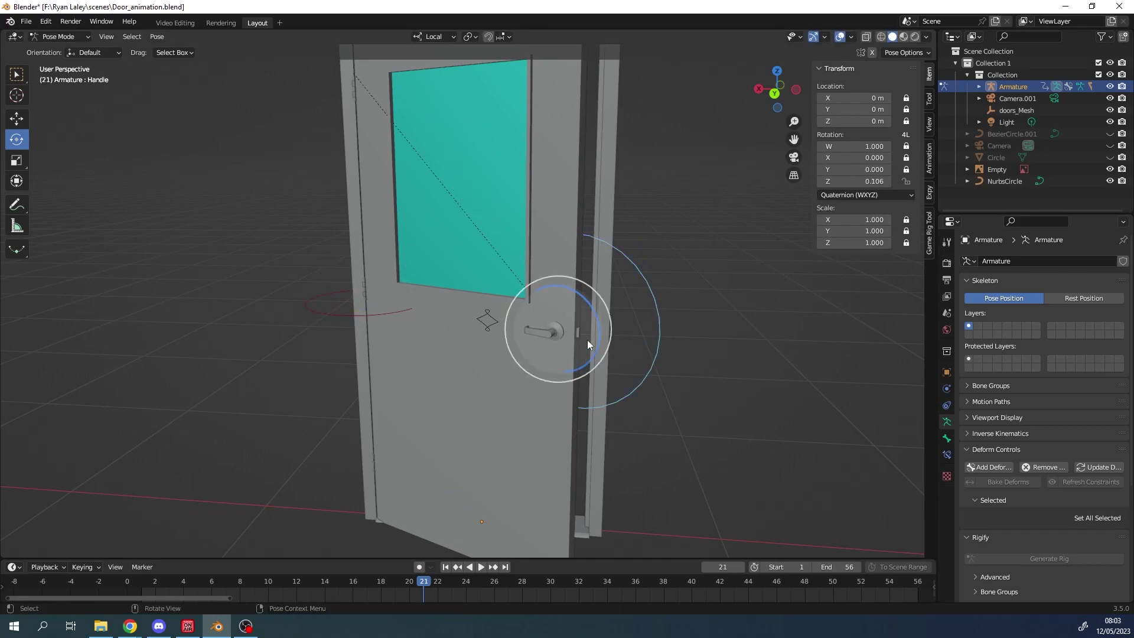
mouse_move(588, 319)
left_mouse_down()
mouse_move(520, 250)
mouse_move(526, 271)
mouse_move(578, 291)
mouse_move(585, 329)
mouse_move(577, 285)
mouse_move(580, 319)
mouse_move(579, 300)
left_mouse_up()
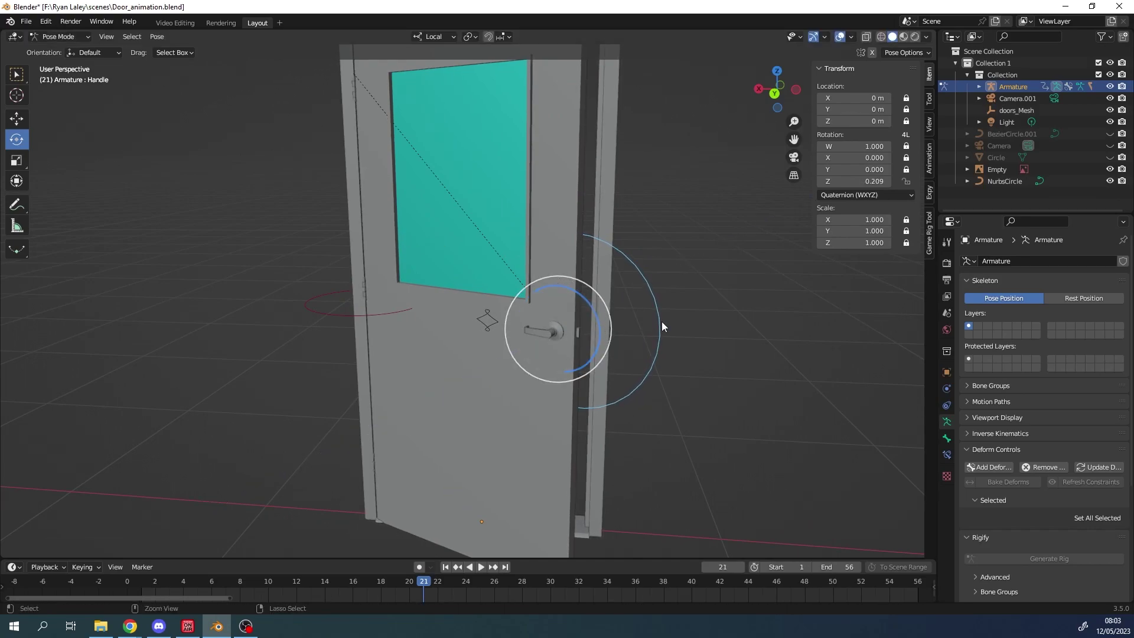
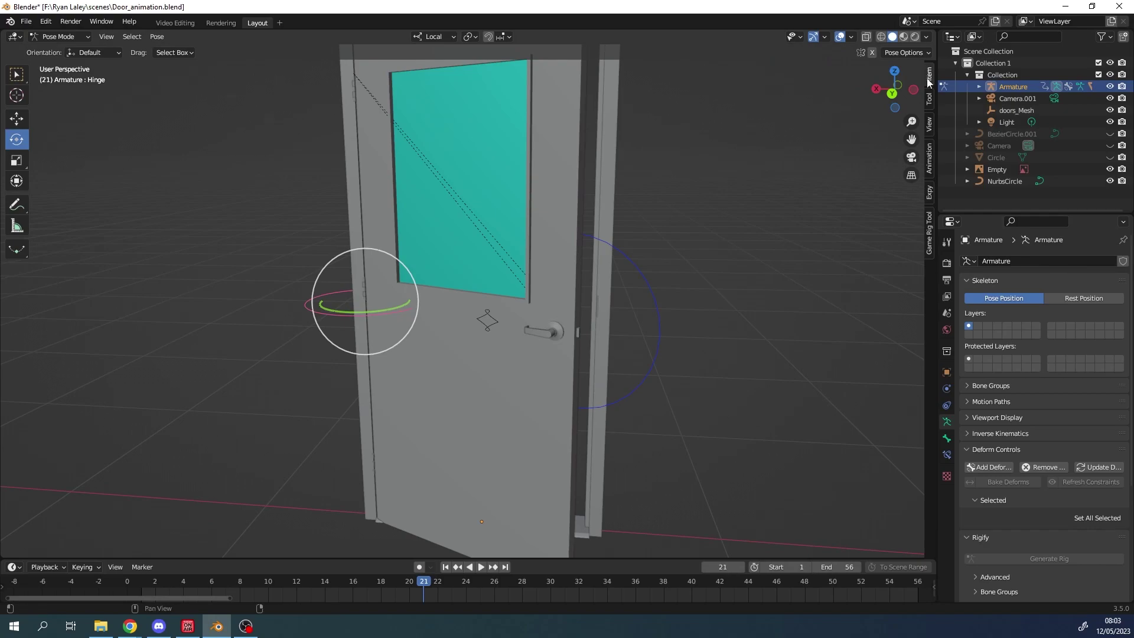
Step: Widen the sidebar until its transform values are readable and set the hinge control's Y rotation to 0
mouse_move(925, 83)
left_mouse_down()
mouse_move(872, 89)
mouse_move(927, 84)
left_mouse_up()
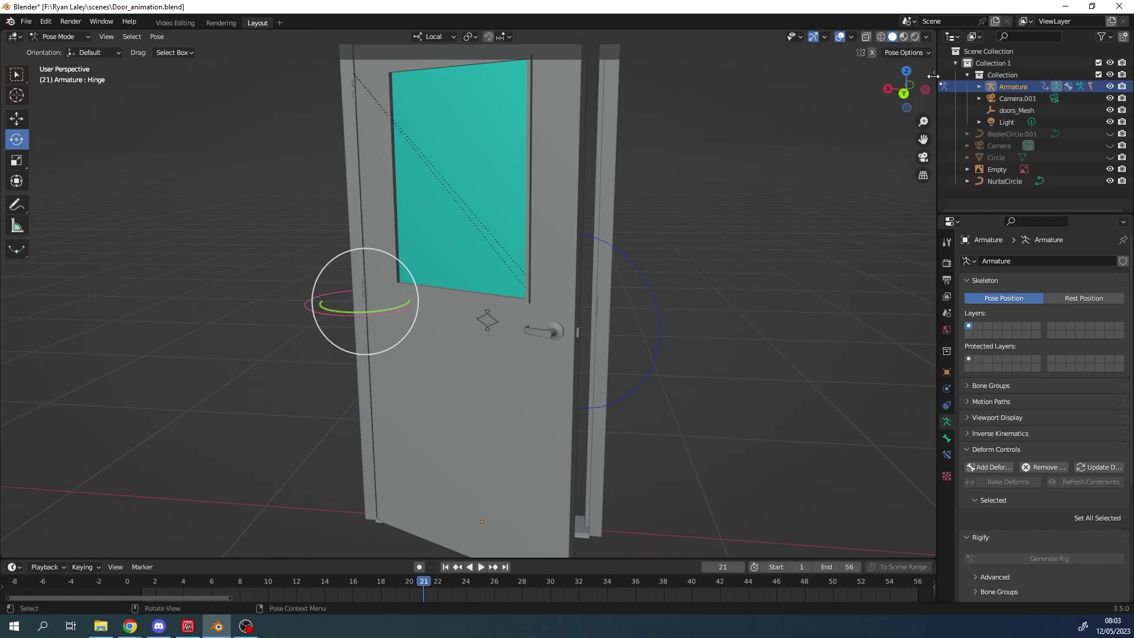
left_click_drag(933, 72, 856, 71)
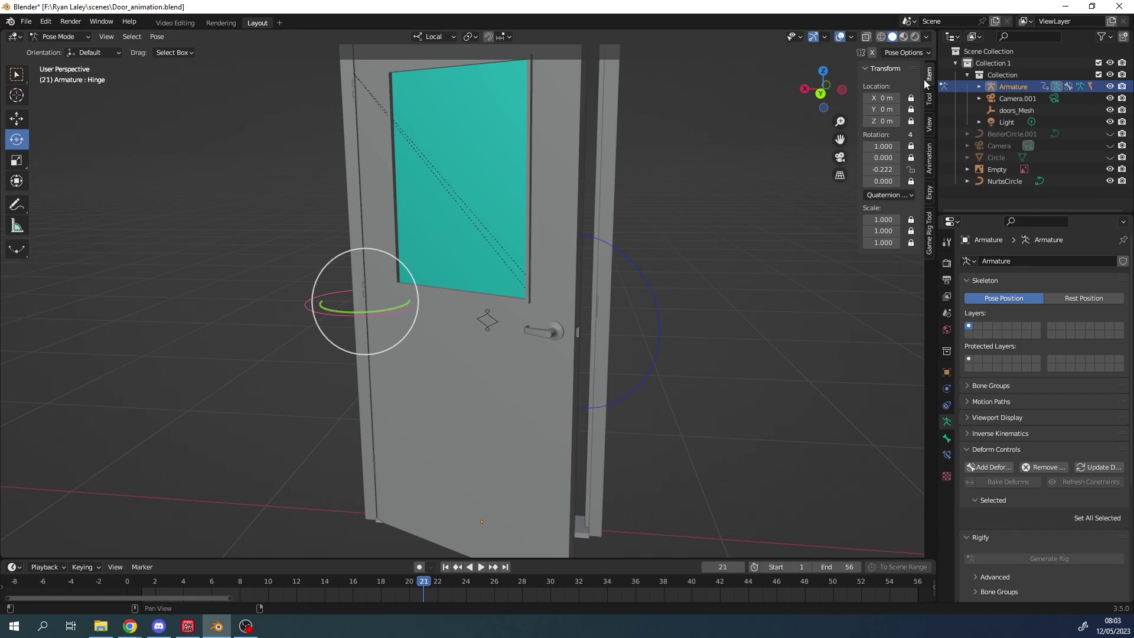
left_click_drag(856, 79, 842, 79)
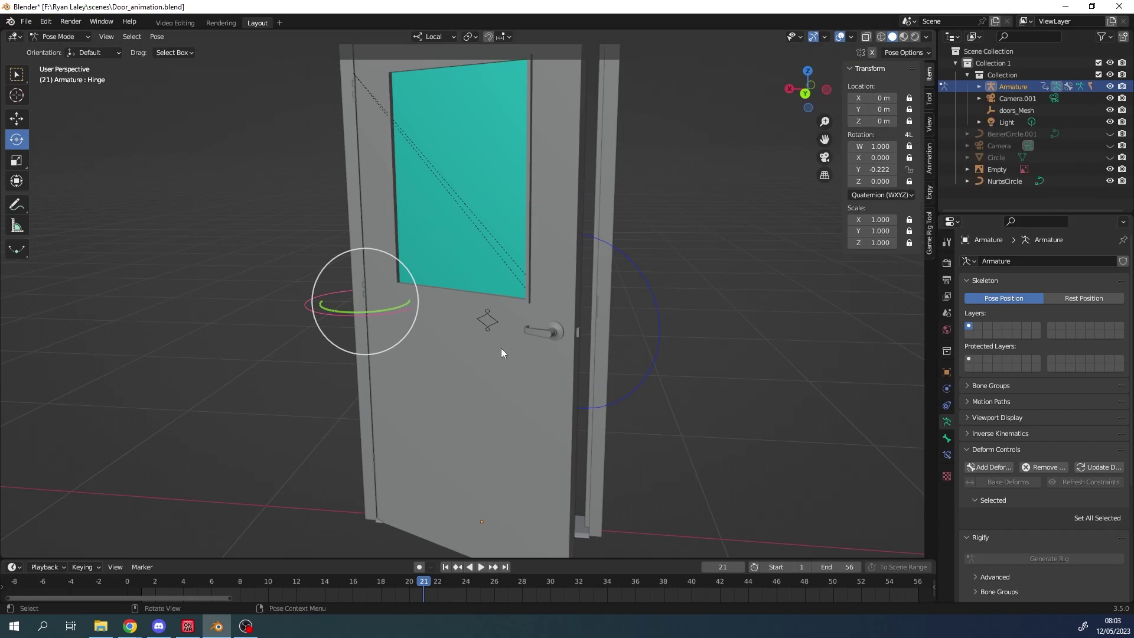
left_click(881, 169)
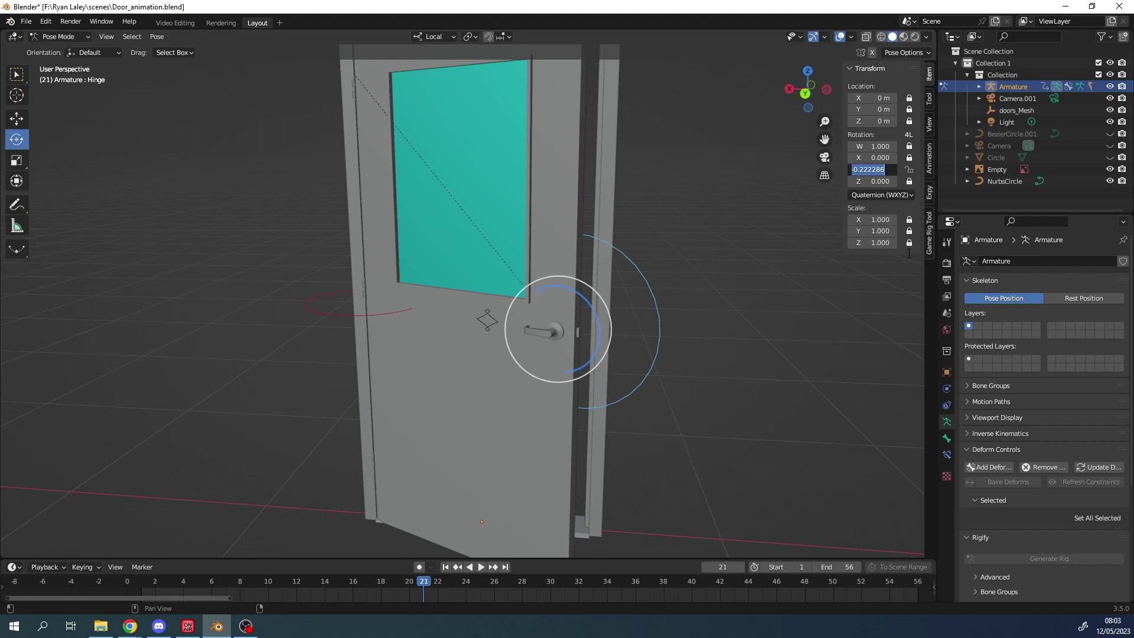
type("0")
key("Return")
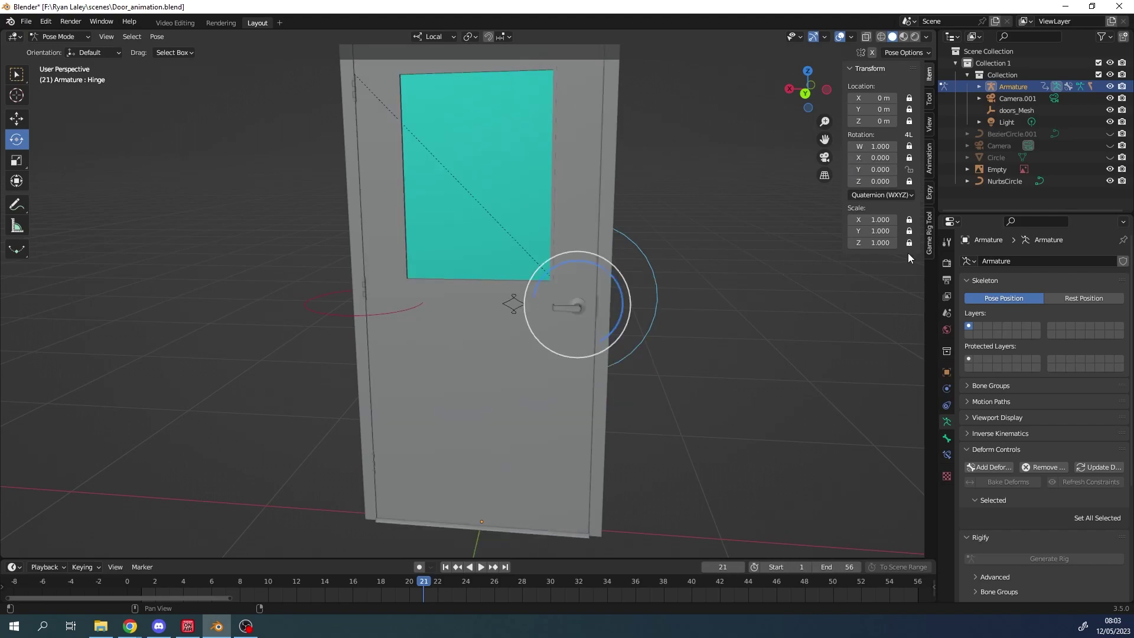
Step: Swing the door wide open with the hinge control and turn the handle control to about -0.240 on Z
left_click(451, 341)
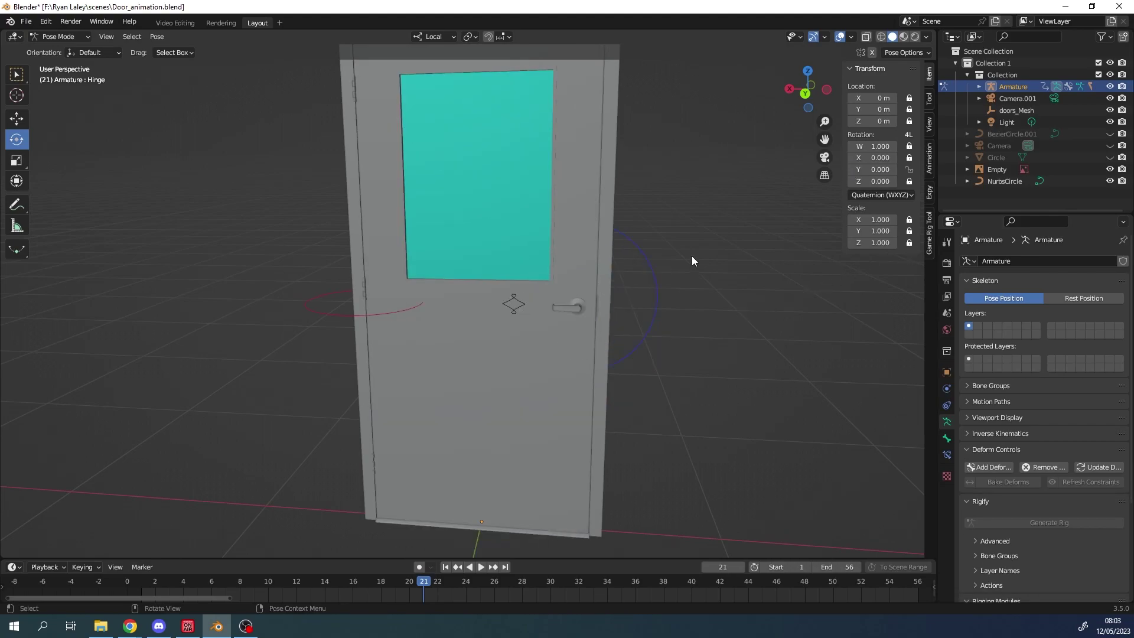
left_click(632, 279)
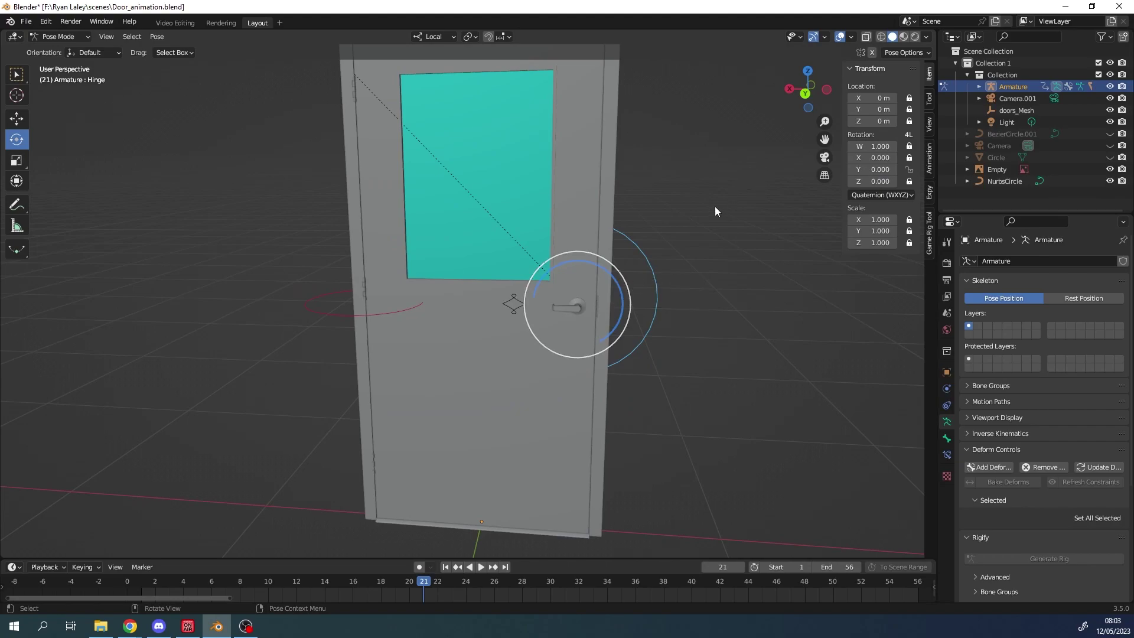
left_click(715, 207)
left_click(365, 311)
left_click(654, 274)
left_click(366, 315)
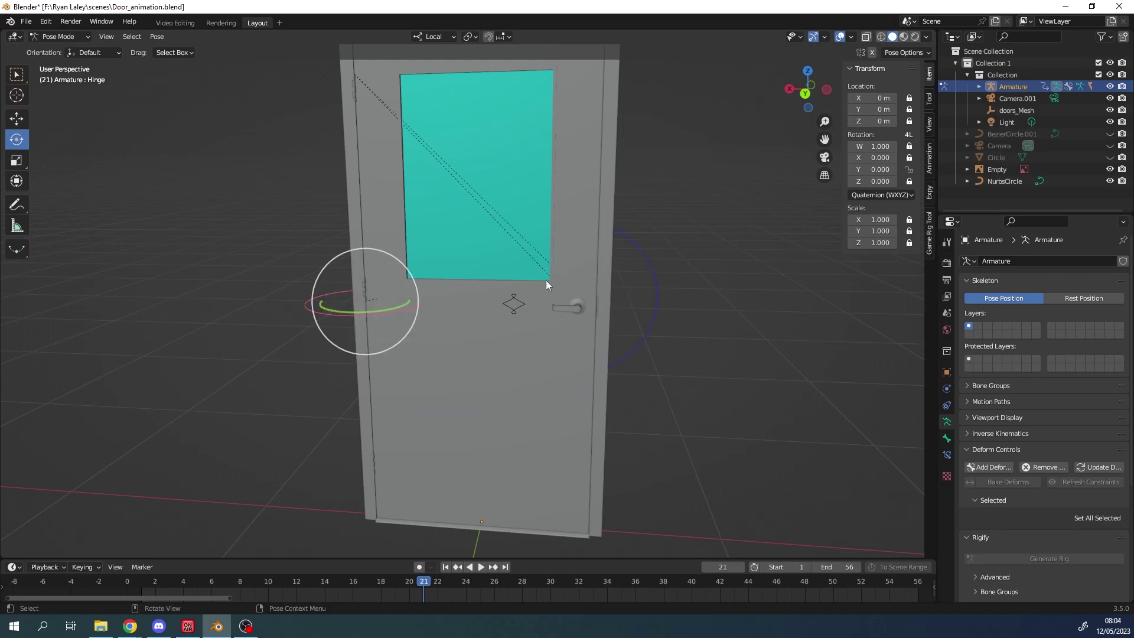
left_click_drag(396, 310, 366, 318)
left_click(503, 312)
left_click_drag(448, 358, 522, 298)
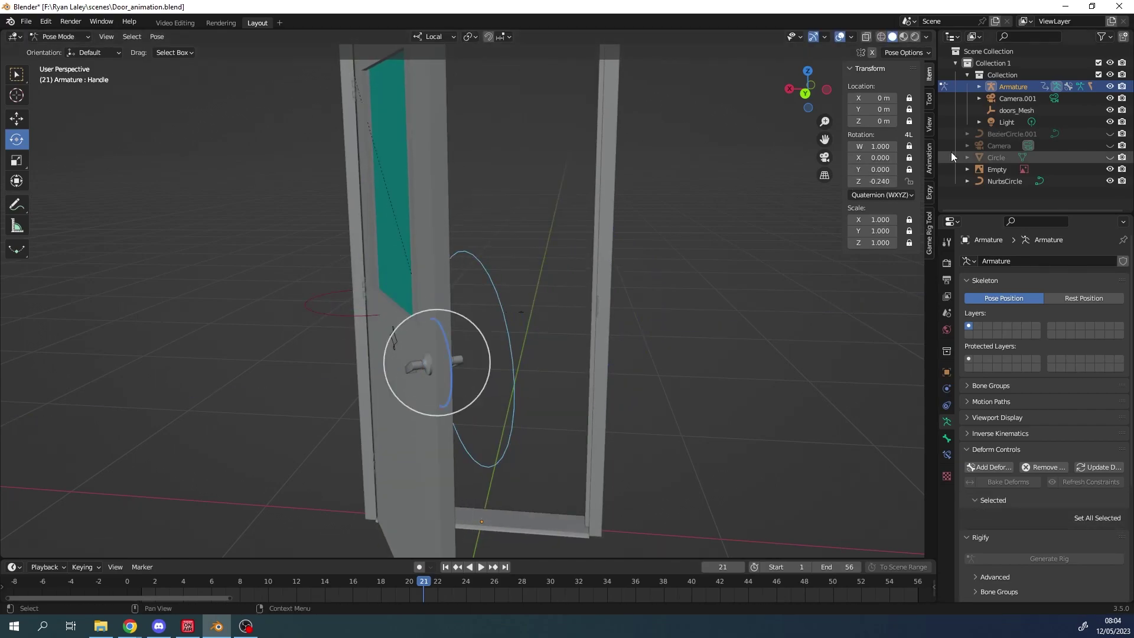
Step: Set the handle control's Z rotation and the hinge control's Y rotation back to 0
left_click(874, 181)
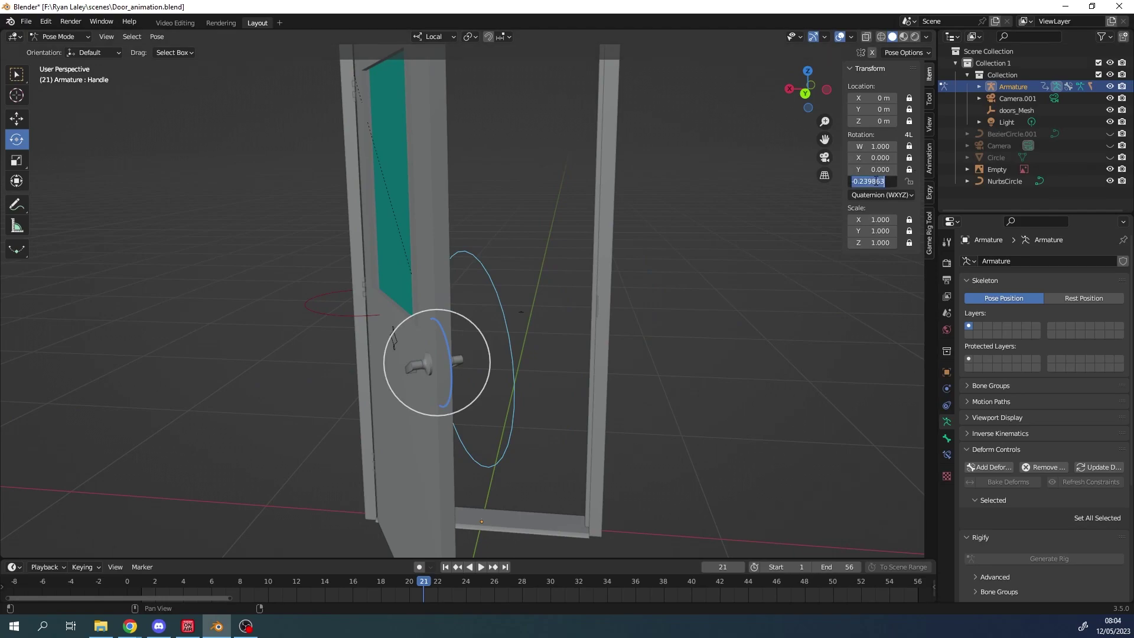
type("0")
key("Return")
left_click(418, 330)
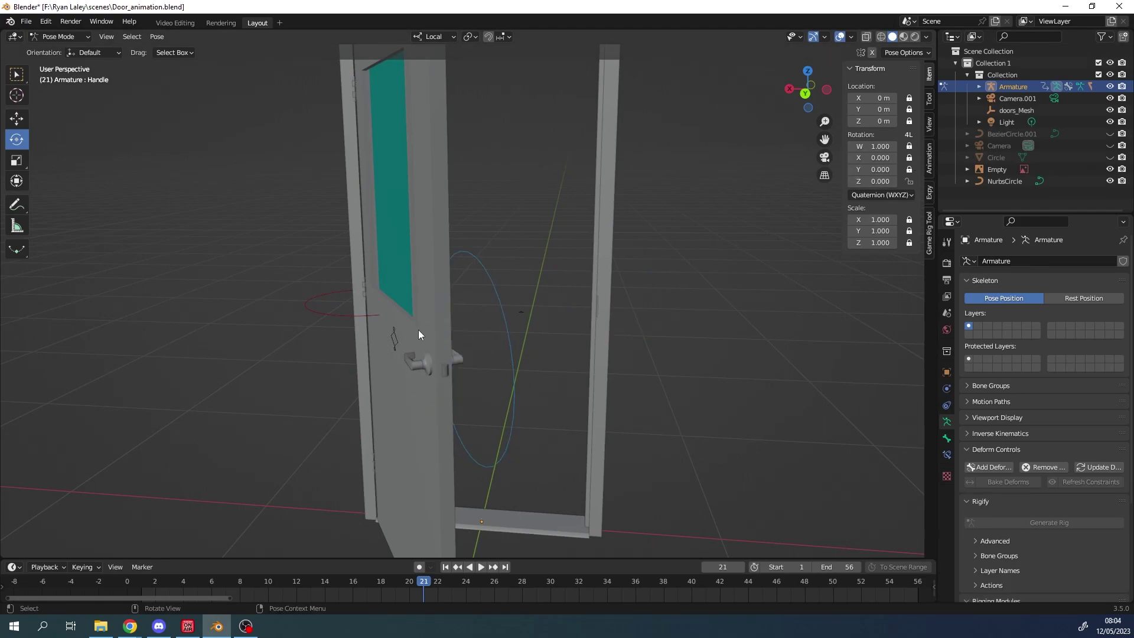
left_click(320, 311)
left_click(876, 170)
type("0")
key("Return")
Step: Deselect the controls and enlarge the timeline area beneath the viewport
left_click(755, 304)
key("Up")
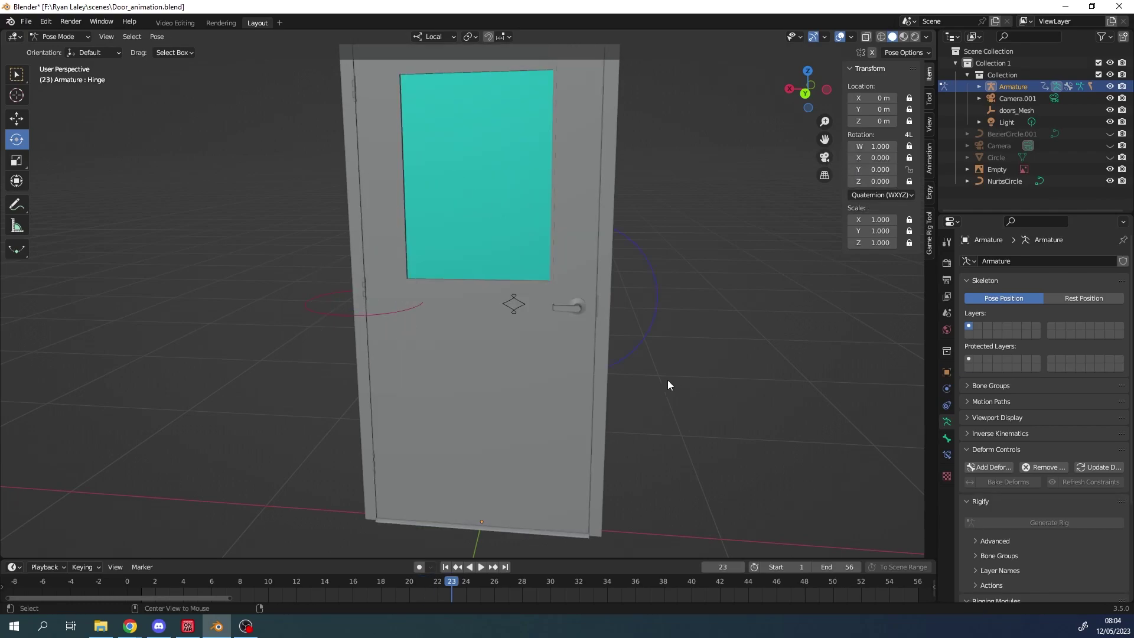
key("KP_3")
middle_click_drag(593, 386, 531, 439)
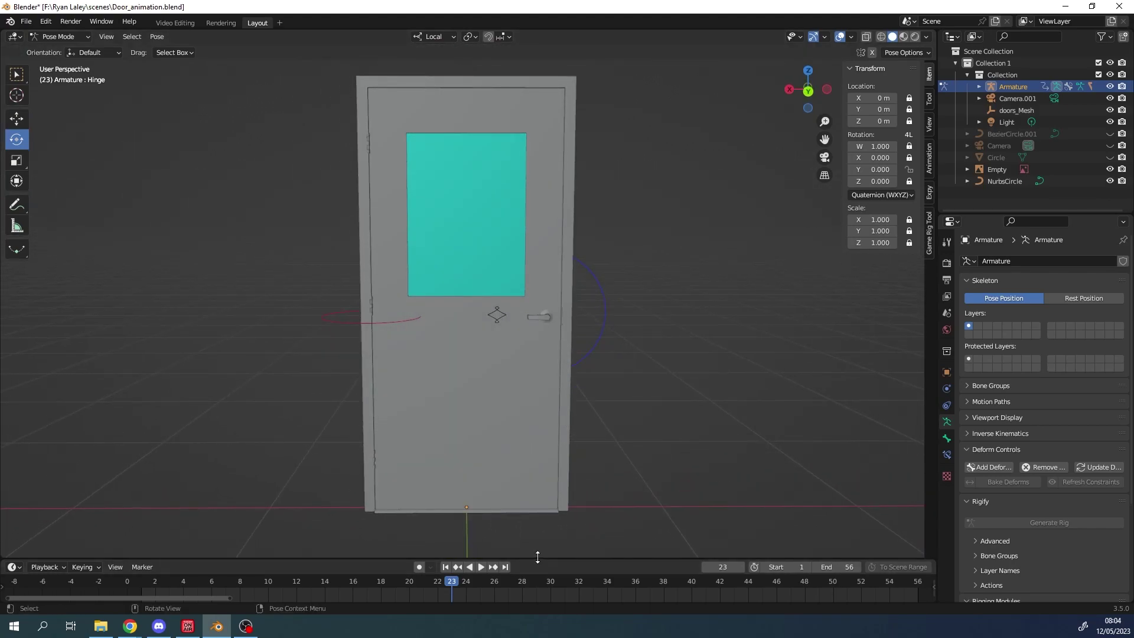
left_click_drag(537, 557, 537, 438)
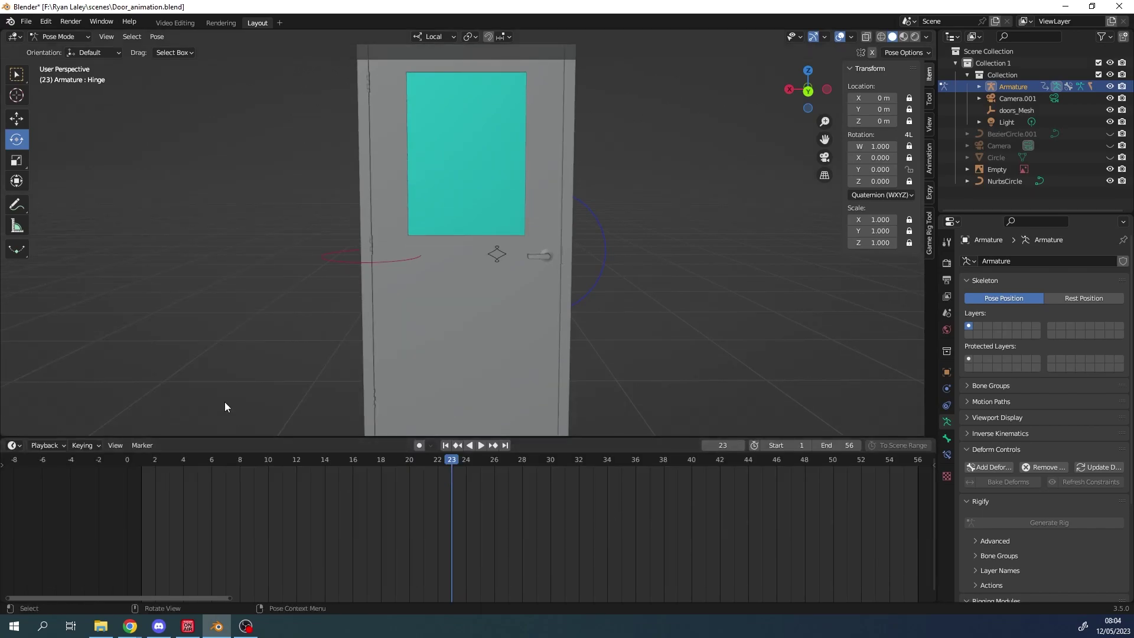
left_click_drag(383, 438, 383, 482)
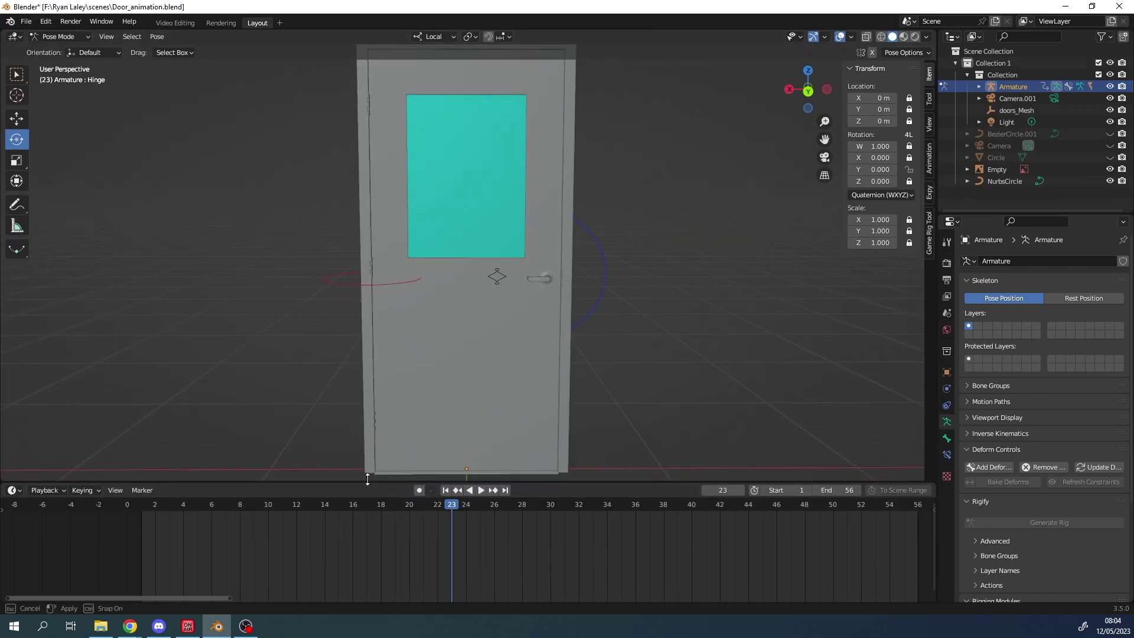
Step: Add the general Animation workspace and change its camera view area to the Graph Editor
left_click(282, 20)
mouse_move(265, 55)
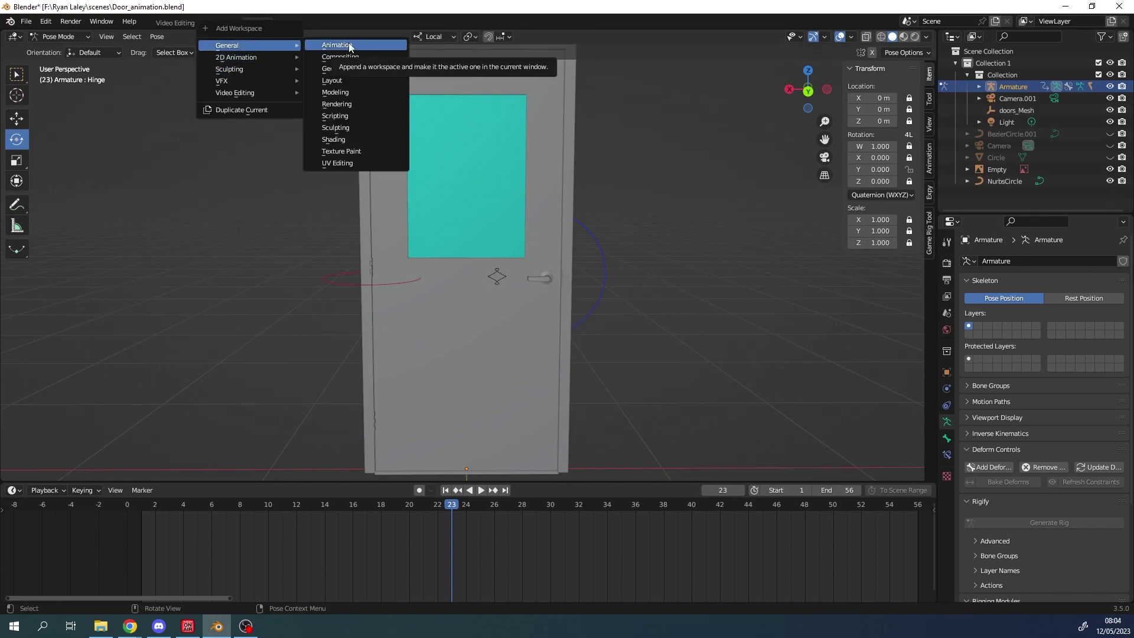
left_click(348, 45)
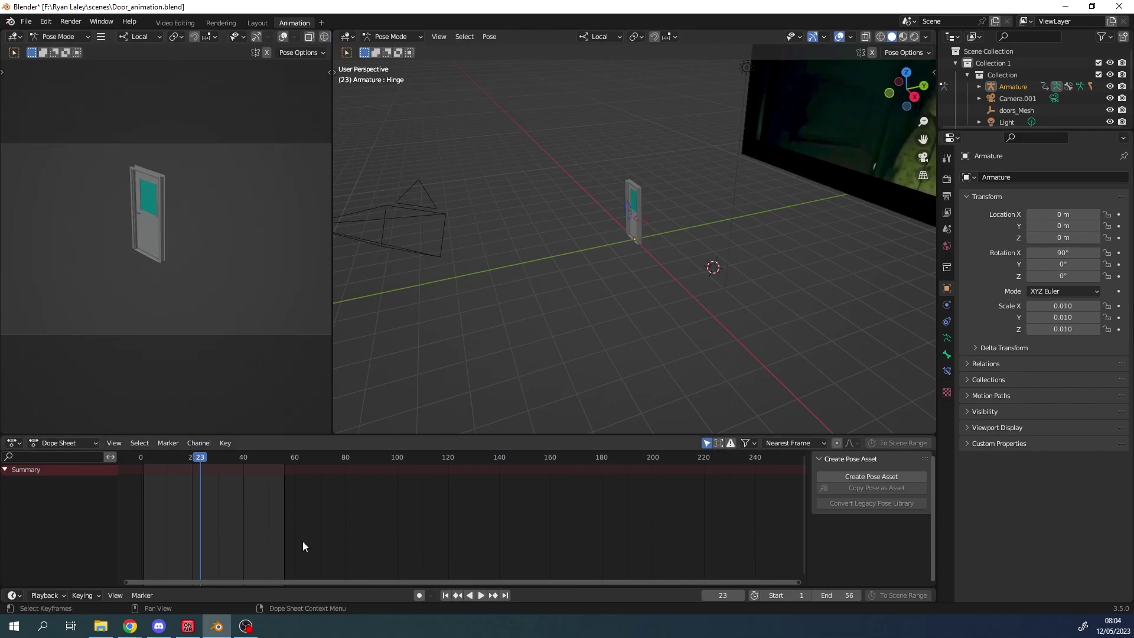
left_click(15, 37)
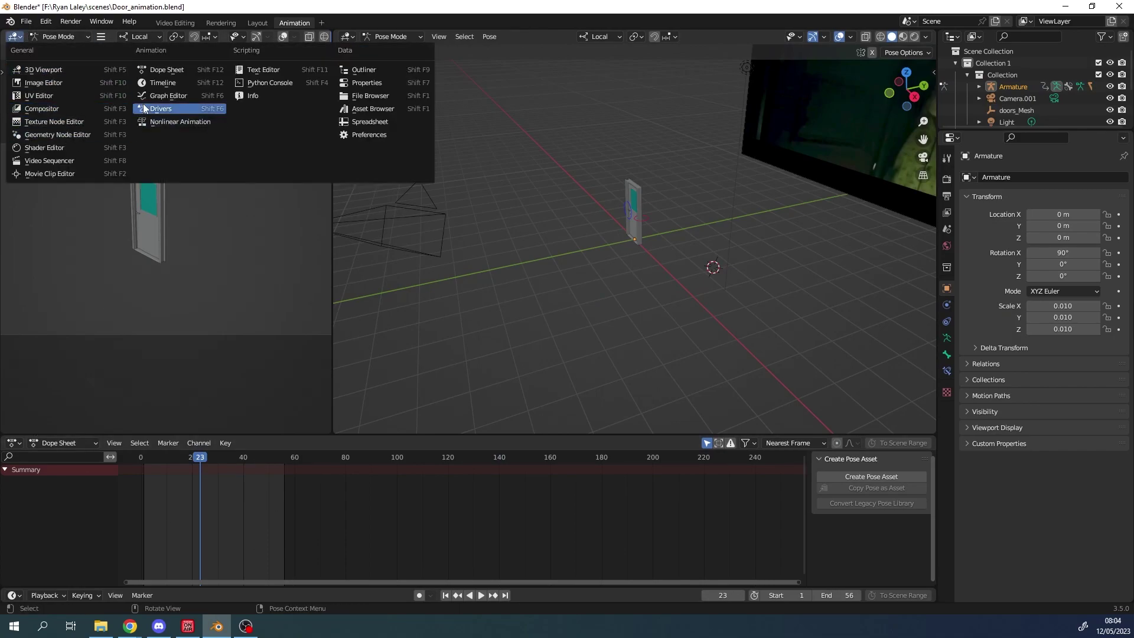
left_click(170, 96)
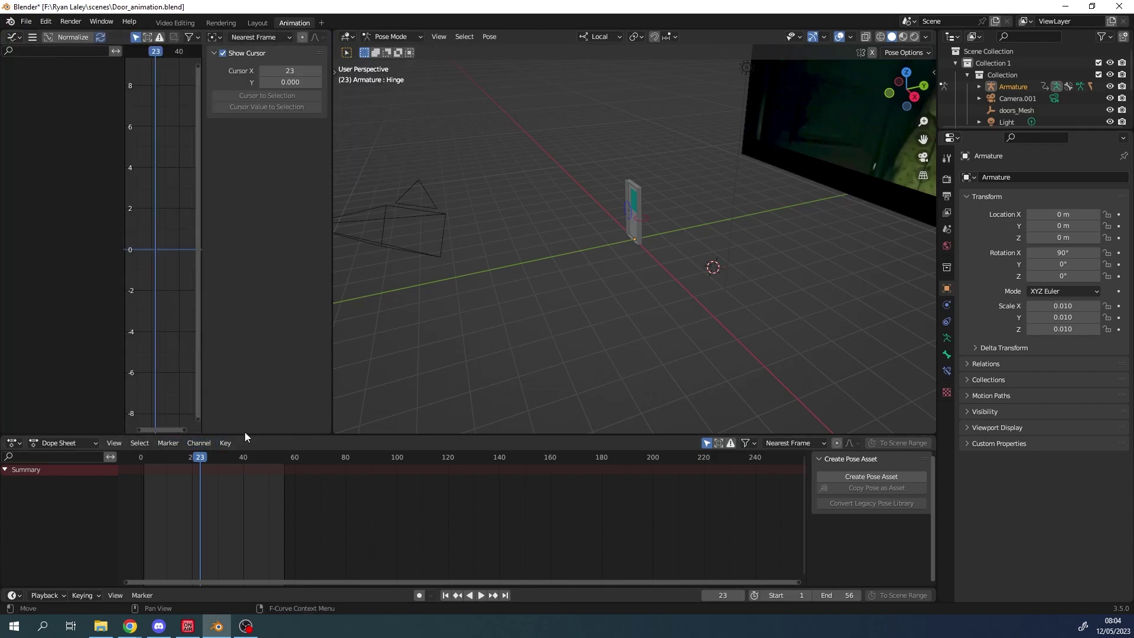
Step: Enlarge the Graph Editor in width and height, and narrow its channel list to give the curves more room
left_click_drag(244, 435, 245, 471)
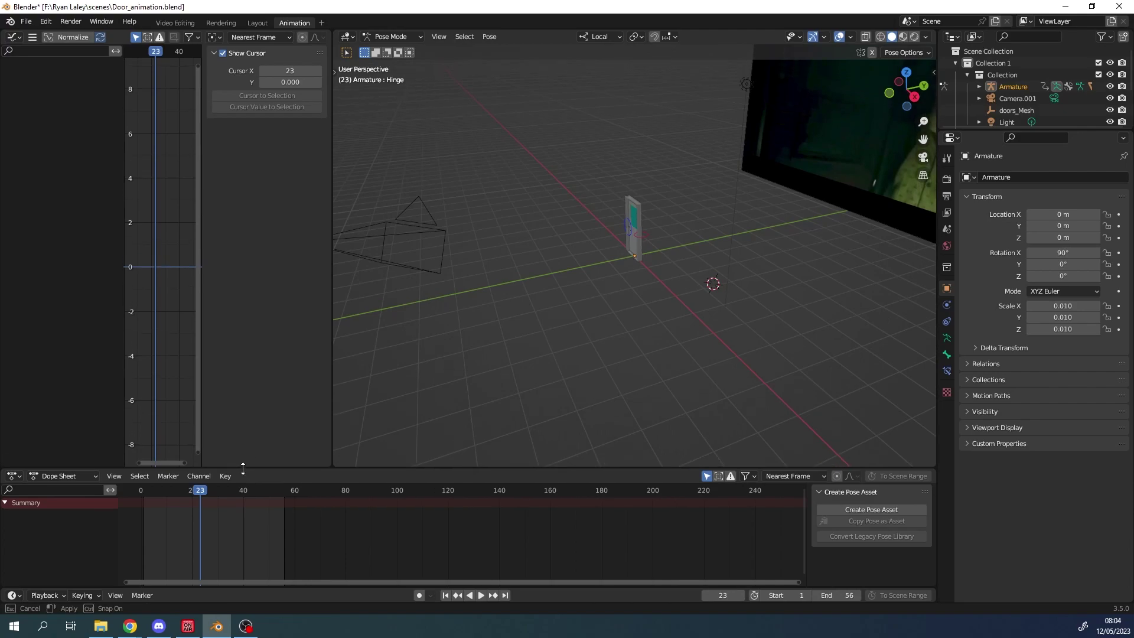
scroll(148, 236, "down", 1)
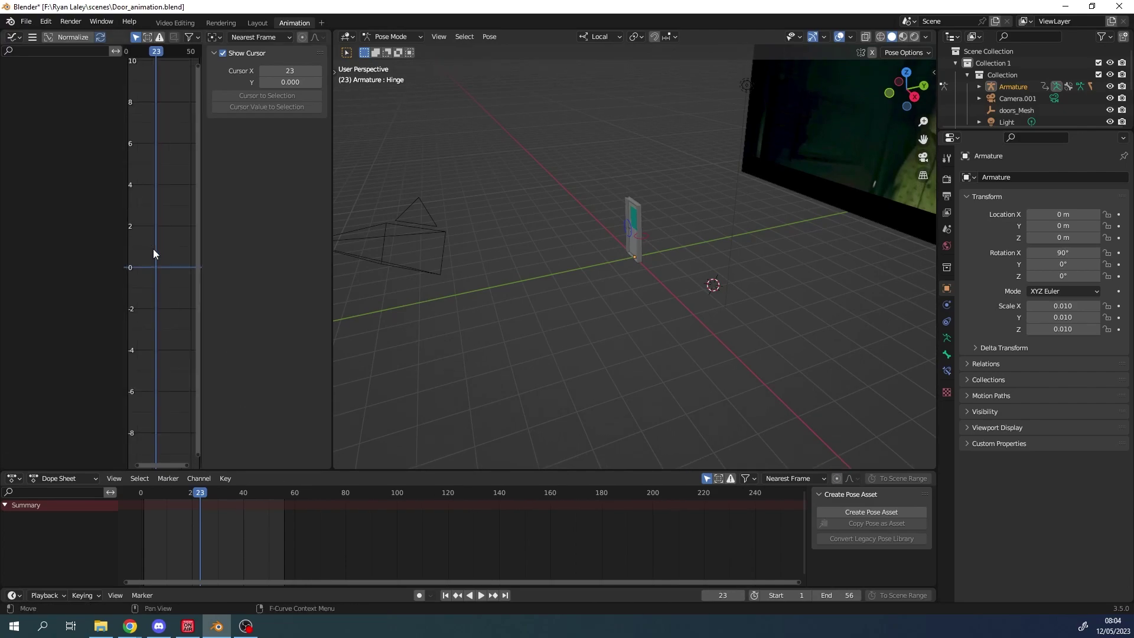
middle_click_drag(166, 259, 139, 246)
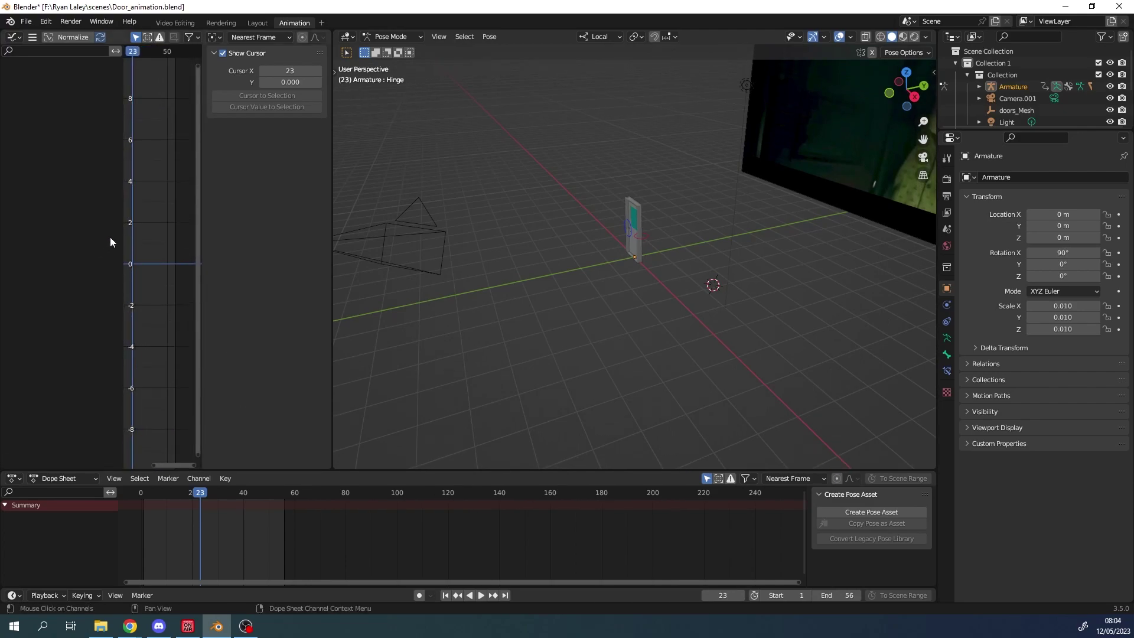
left_click_drag(332, 133, 492, 145)
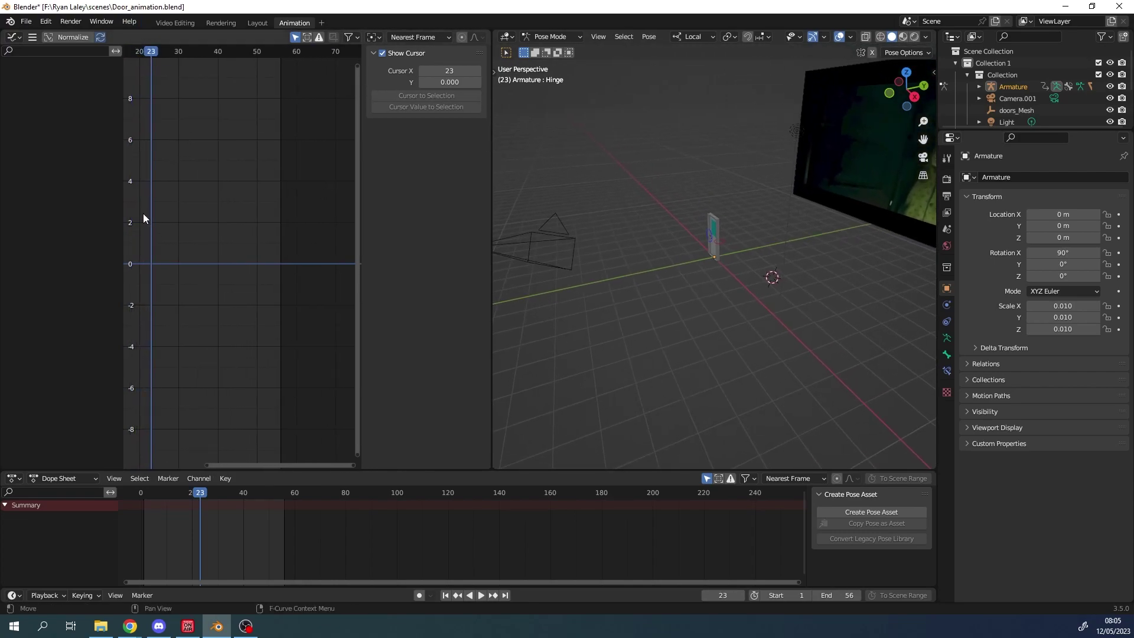
left_click_drag(124, 70, 94, 69)
Step: Select the door's hinge control and move the playhead to frame 1
scroll(725, 267, "up", 2)
middle_click_drag(694, 189, 722, 326)
scroll(593, 351, "up", 3)
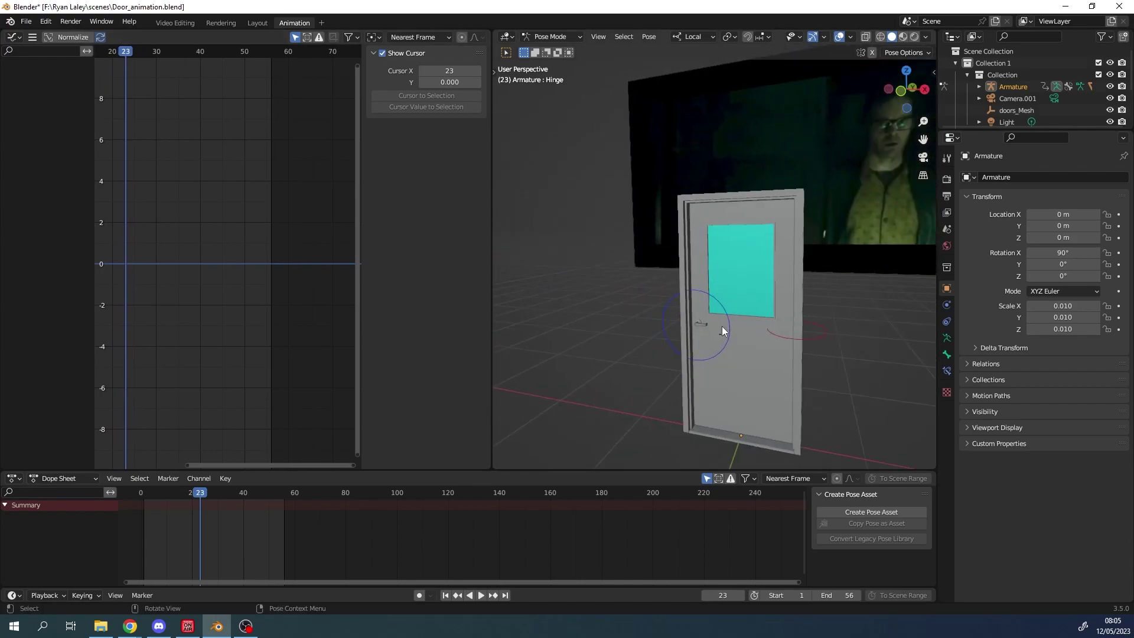
left_click(730, 326)
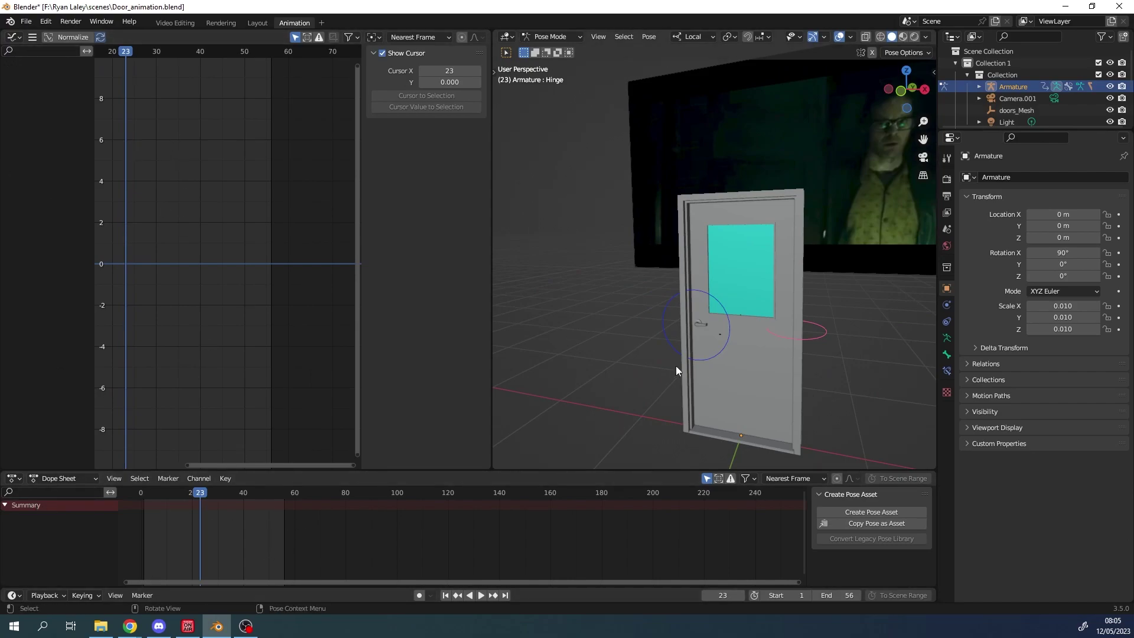
middle_click_drag(860, 375, 643, 421)
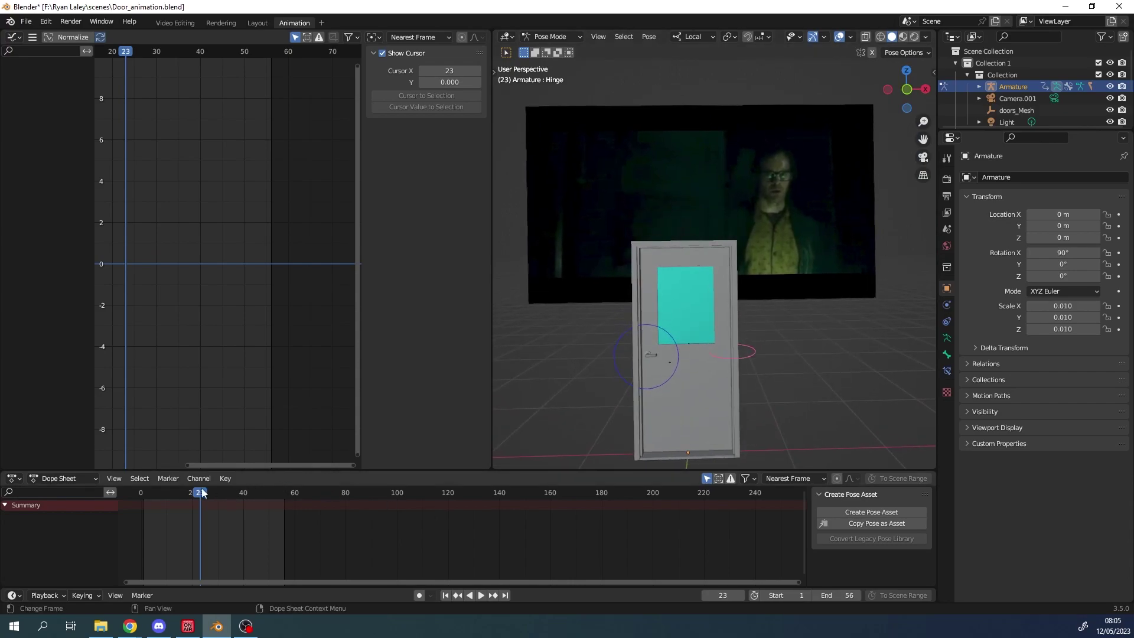
left_click_drag(199, 495, 143, 501)
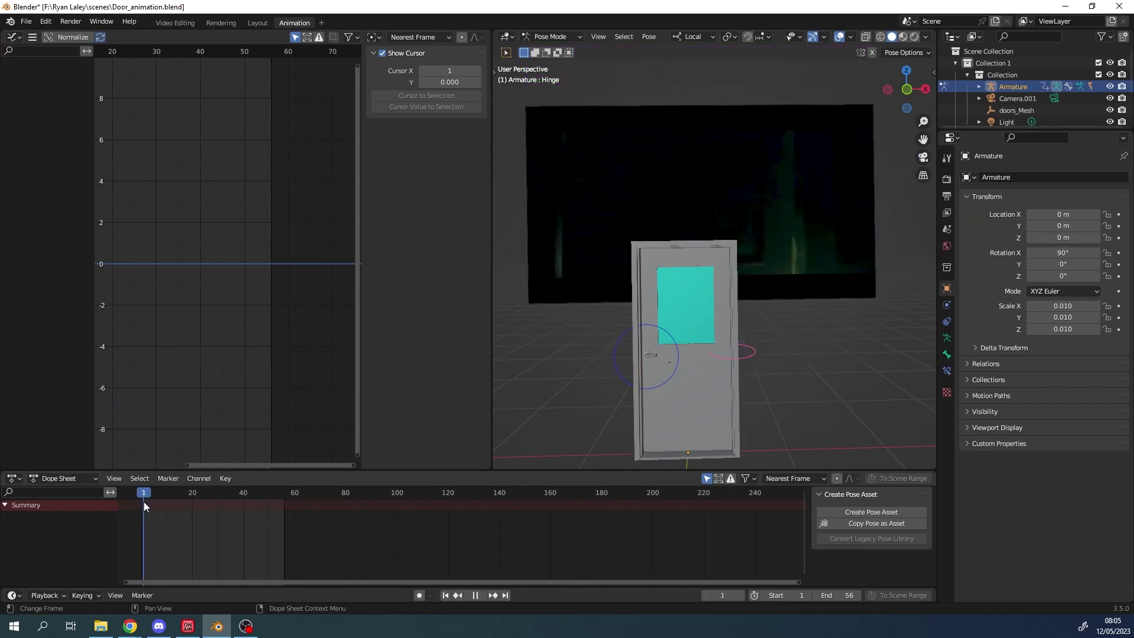
Step: Activate the Rotate tool on the hinge control and show its transform values in the viewport sidebar
scroll(683, 373, "up", 3)
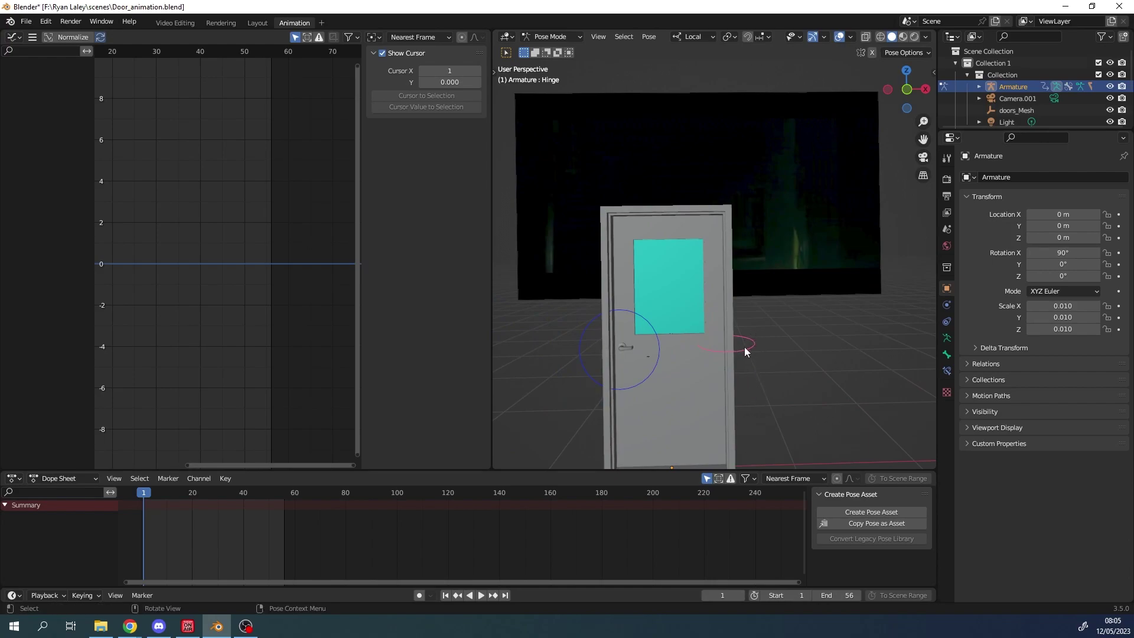
key("shift+space")
key("g")
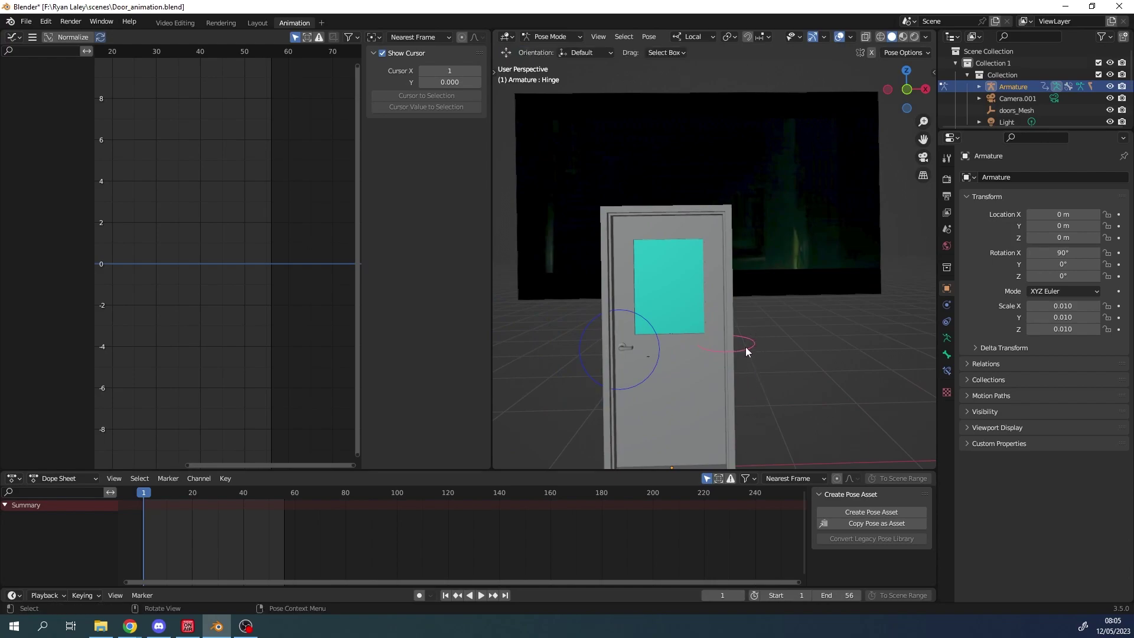
scroll(756, 365, "down", 2)
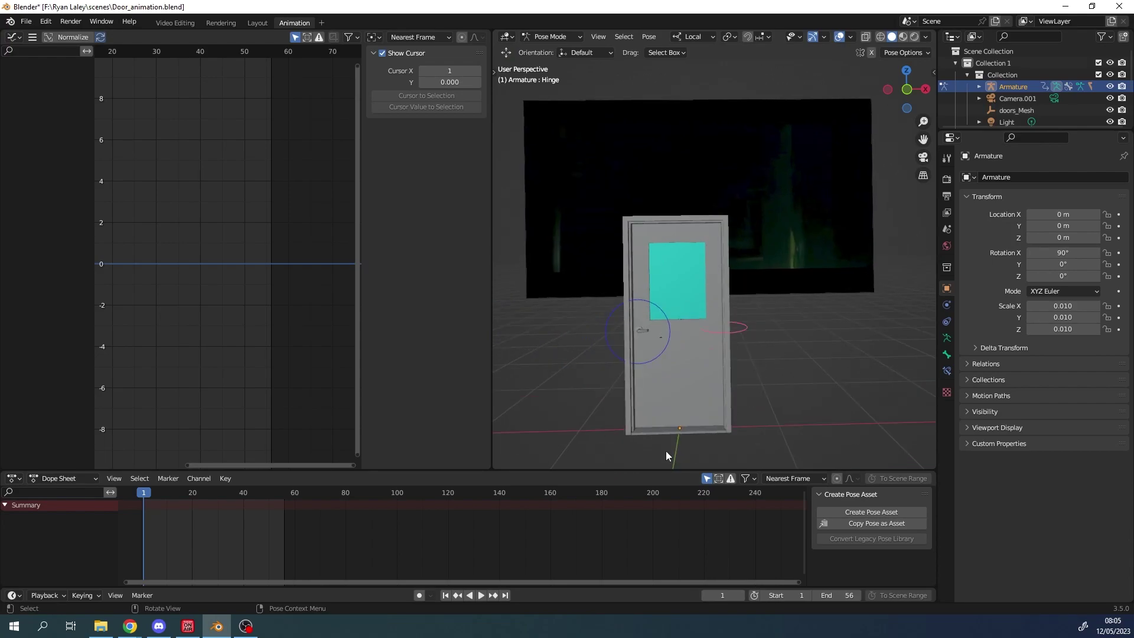
left_click(934, 72)
scroll(748, 291, "up", 1)
middle_click_drag(748, 291, 738, 315)
left_click(714, 342)
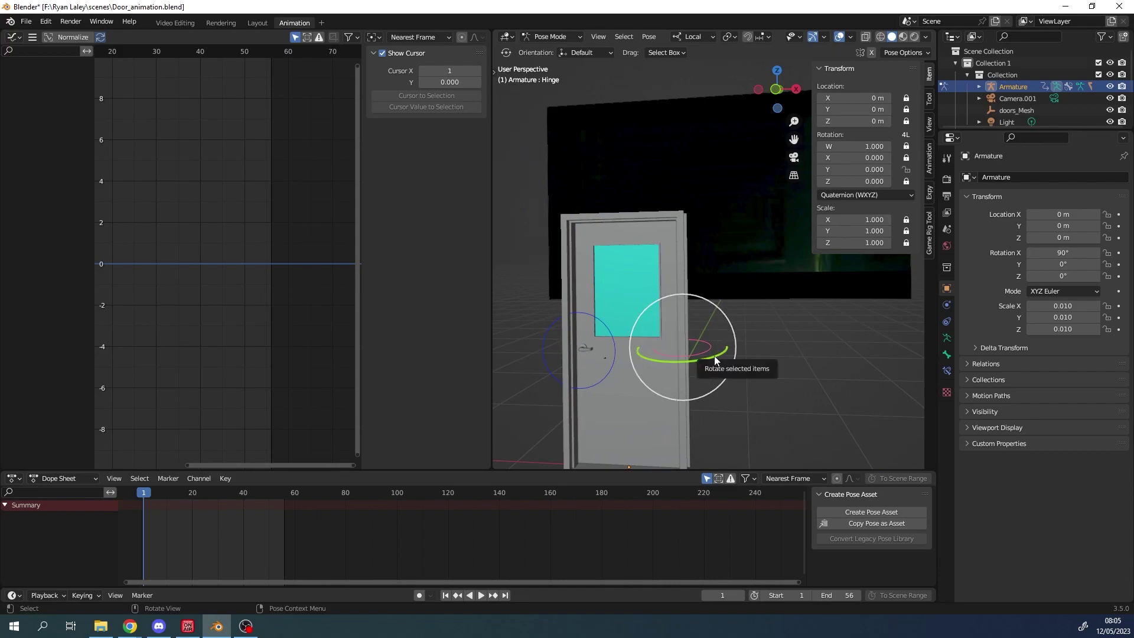
Step: Insert keyframes on the hinge control's rotation at frame 1 and expand the Hinge channels in the Graph Editor
middle_click_drag(813, 317, 759, 349)
scroll(712, 357, "up", 3)
mouse_move(727, 388)
middle_mouse_down()
mouse_move(779, 367)
mouse_move(724, 384)
mouse_move(737, 388)
mouse_move(724, 399)
middle_mouse_up()
left_click(857, 169)
key("Escape")
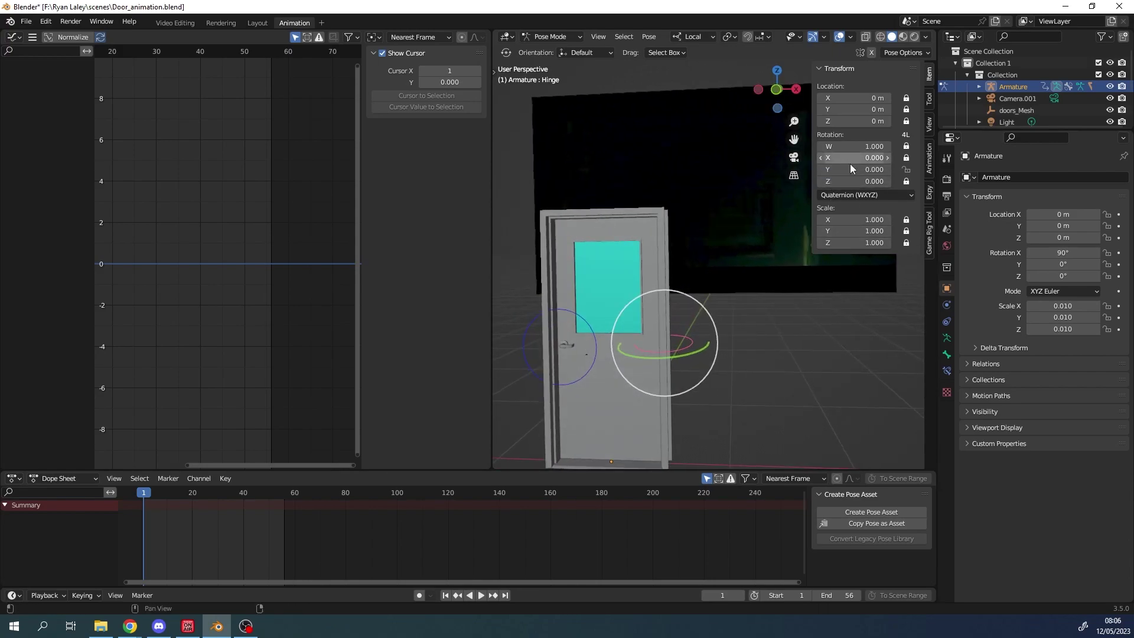
right_click(848, 170)
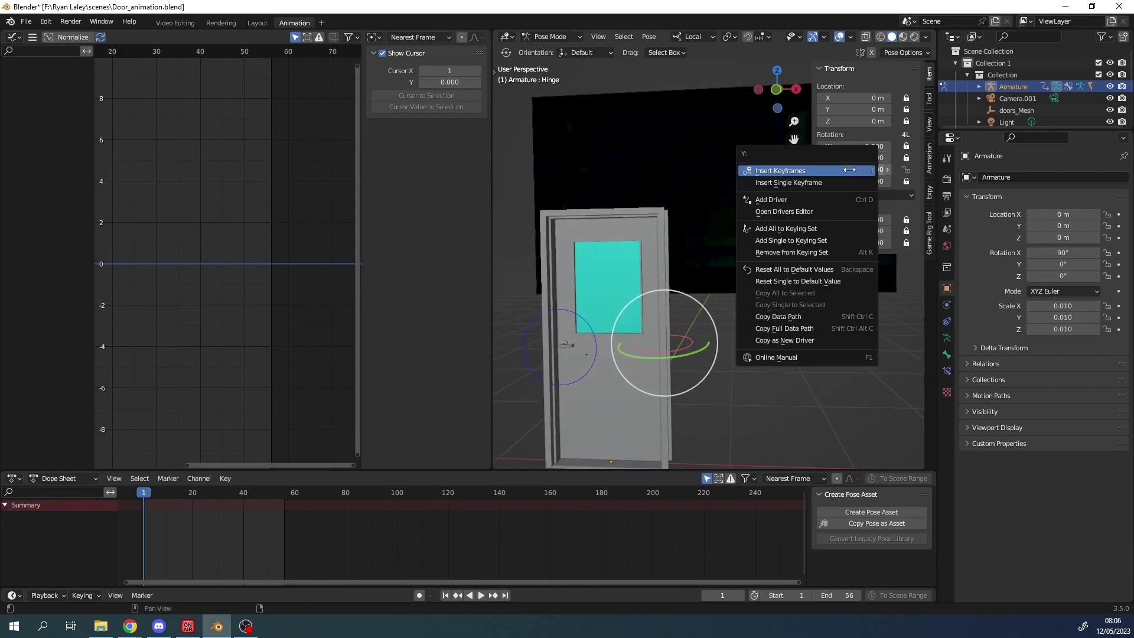
left_click(819, 173)
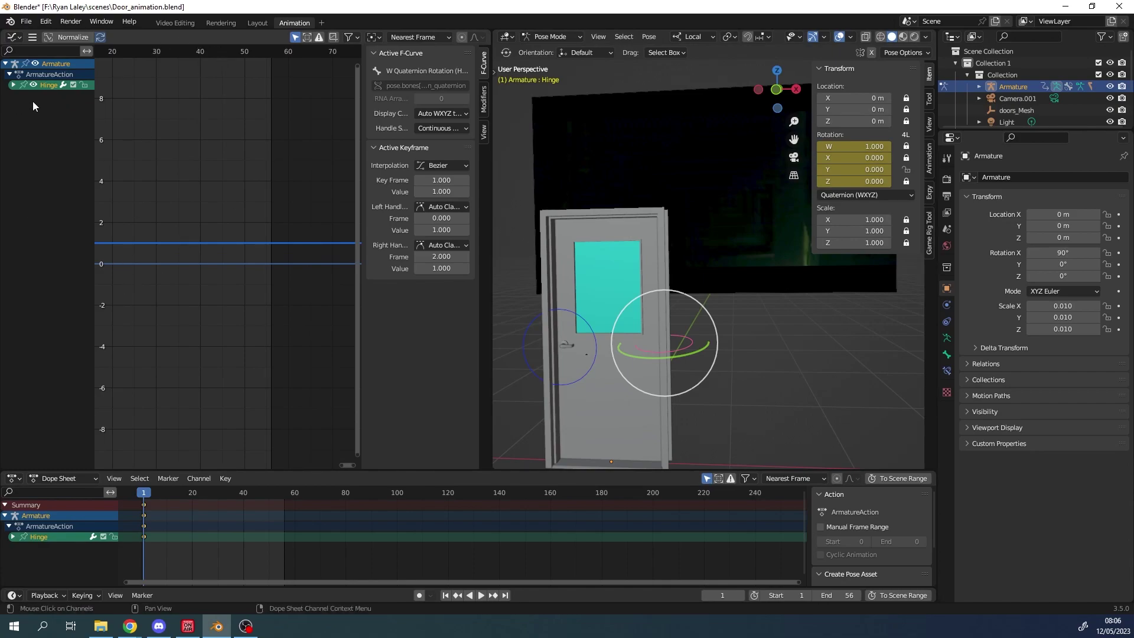
left_click(14, 85)
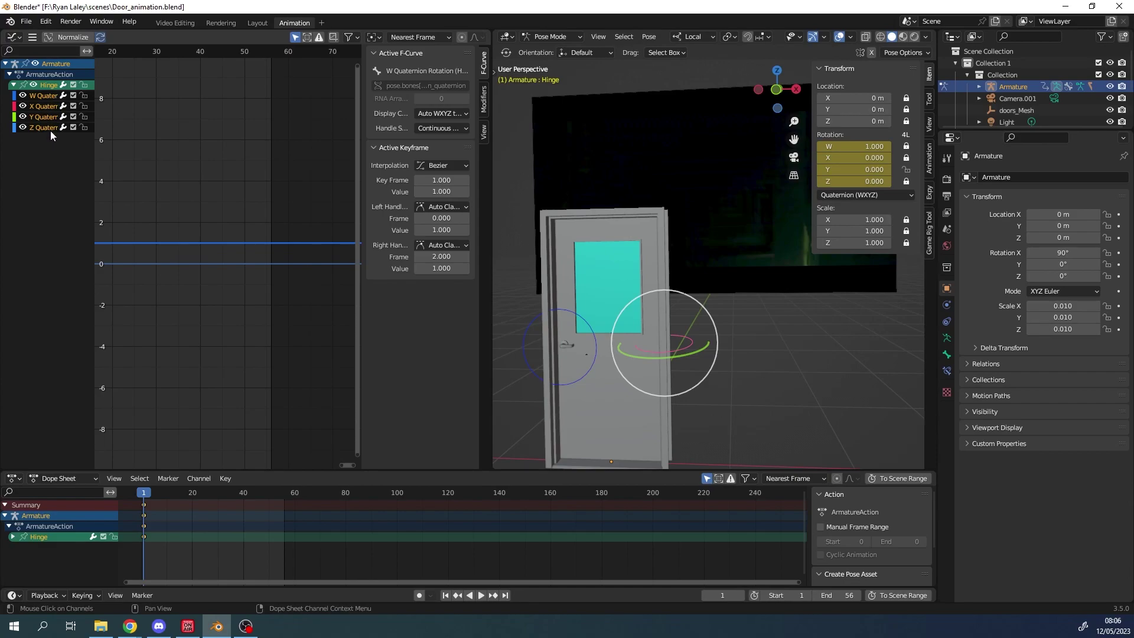
Step: Examine the hinge control's W, X, Y and Z rotation curves and their keyframes at frame 1 in the Graph Editor
left_click(212, 224)
scroll(208, 232, "down", 1)
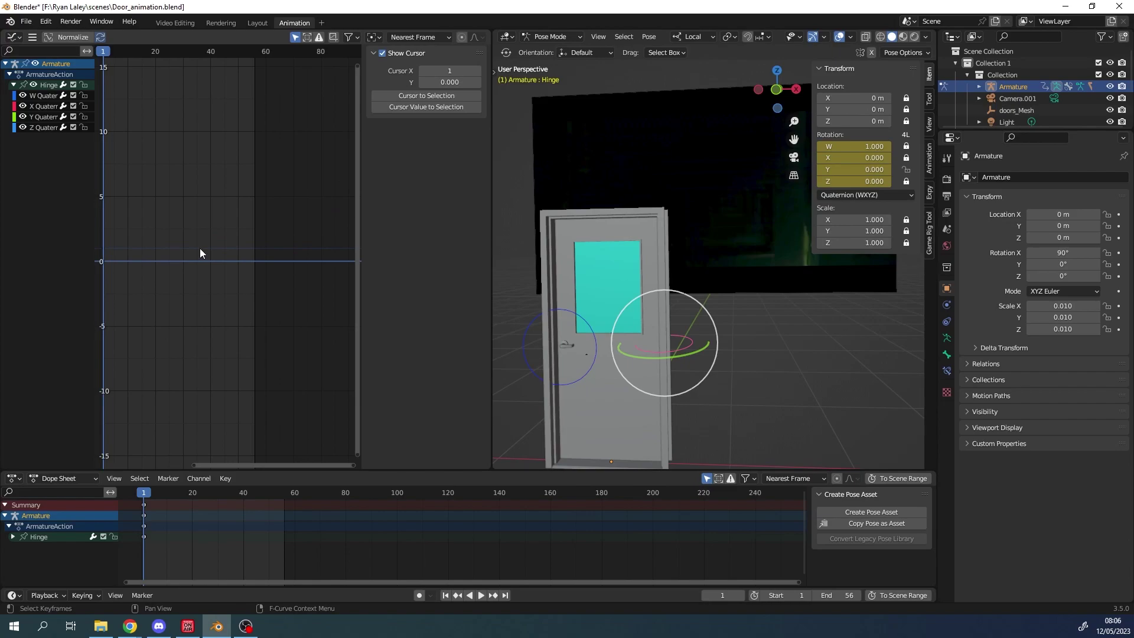
key("Home")
scroll(218, 281, "up", 3)
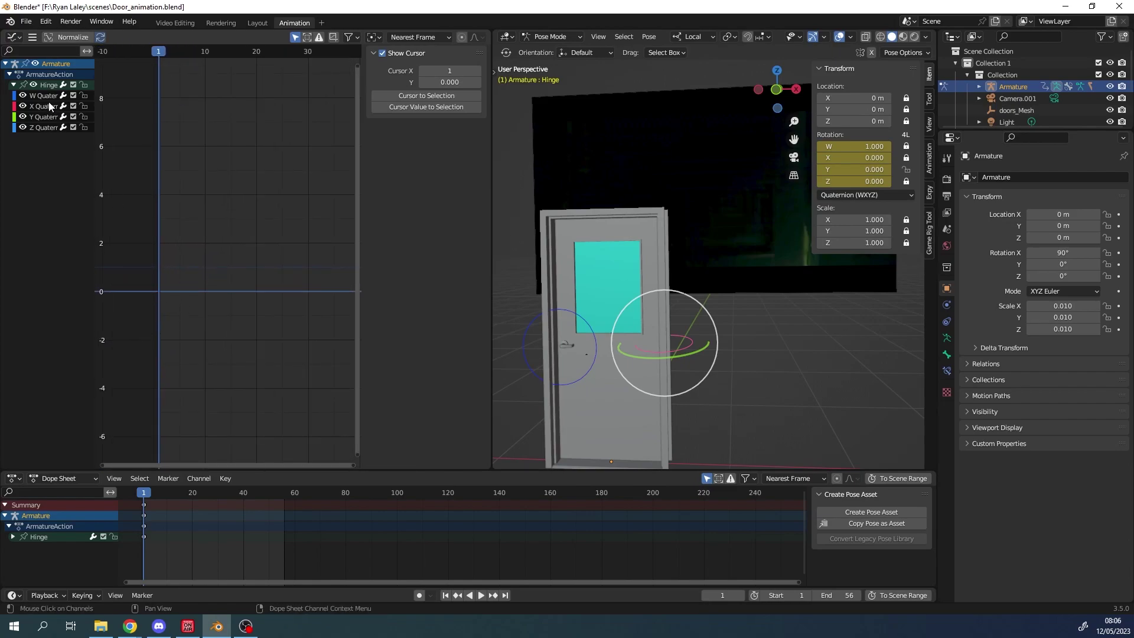
left_click_drag(180, 278, 147, 305)
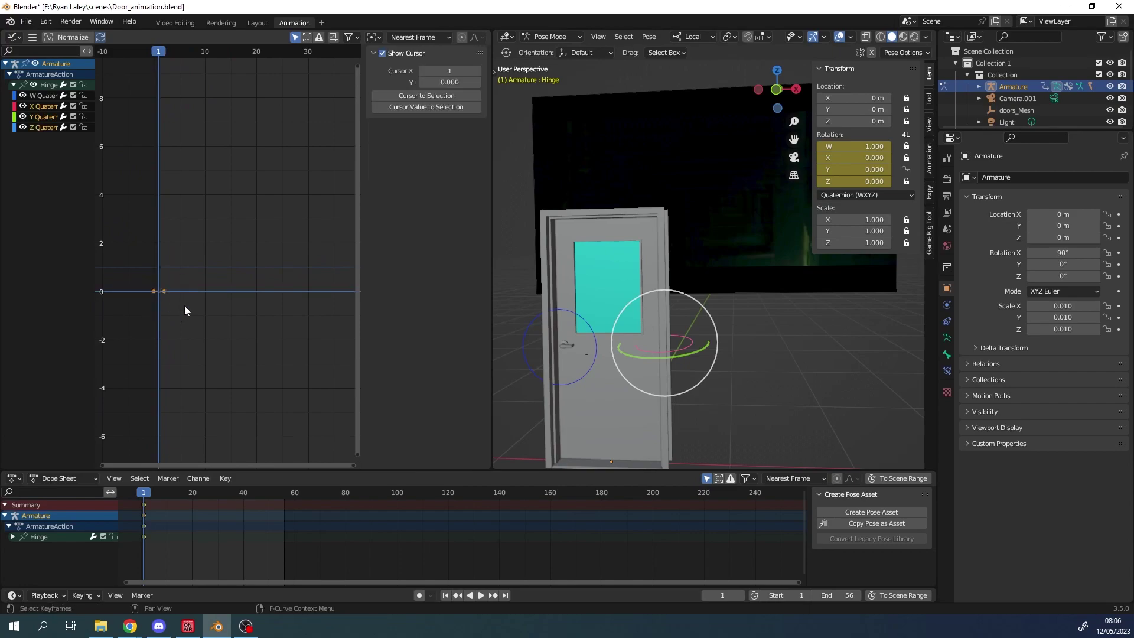
scroll(135, 331, "up", 2)
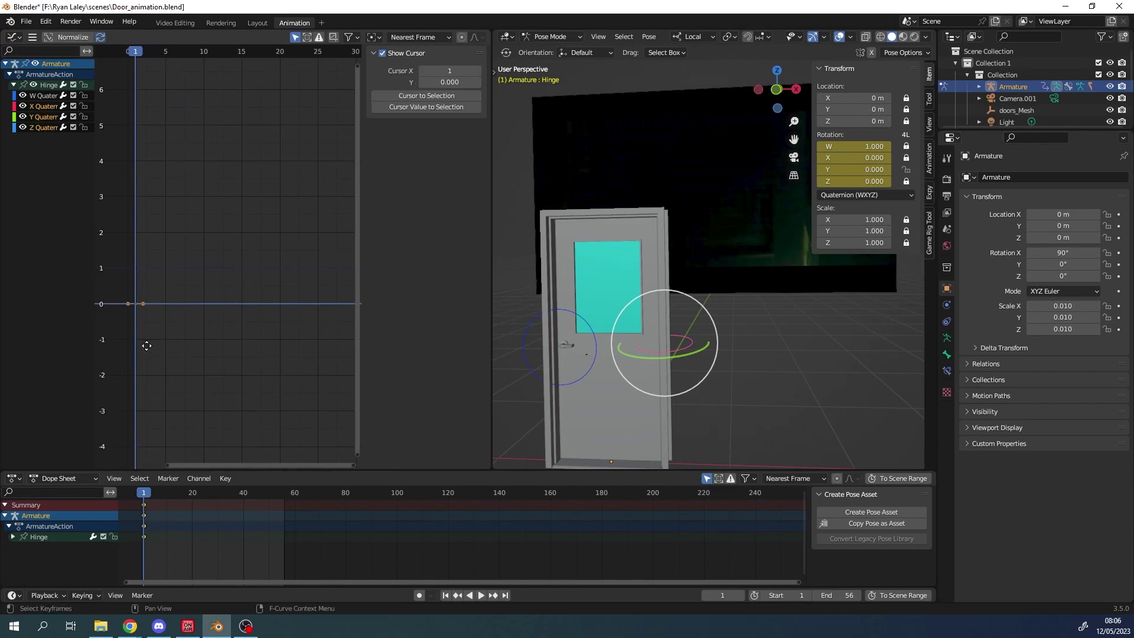
key("a")
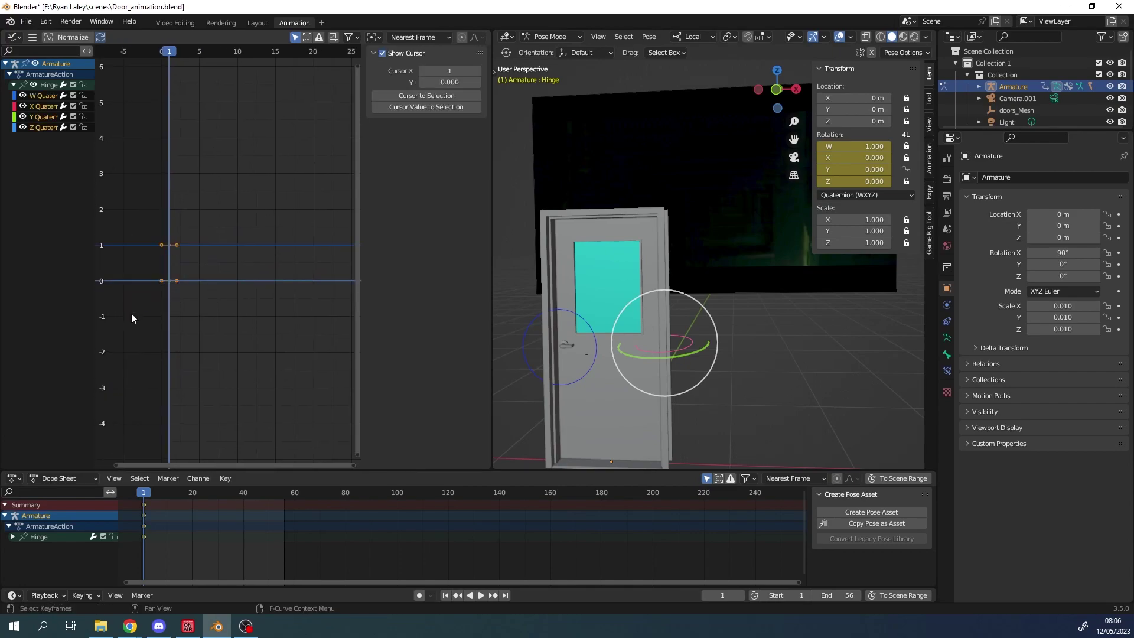
left_click(220, 334)
left_click_drag(190, 247, 145, 313)
key("a")
key("Delete")
scroll(234, 348, "down", 1)
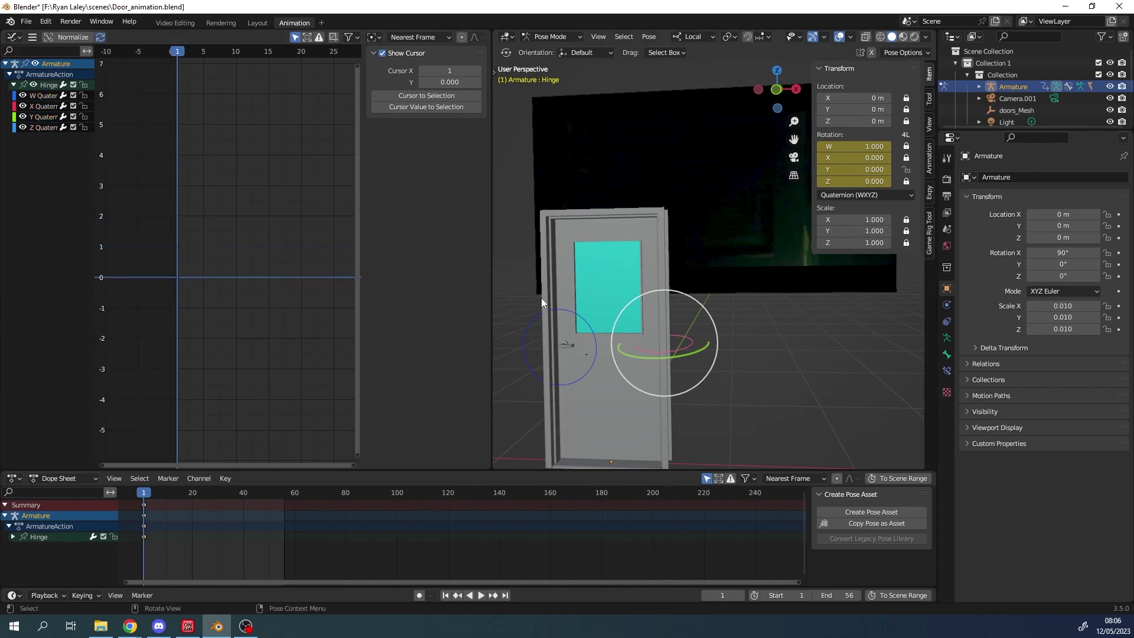
Step: With auto keying turned on, rotate the hinge control at frame 10 to a Y rotation of about -0.160, opening the door slightly
middle_click_drag(666, 350, 795, 355)
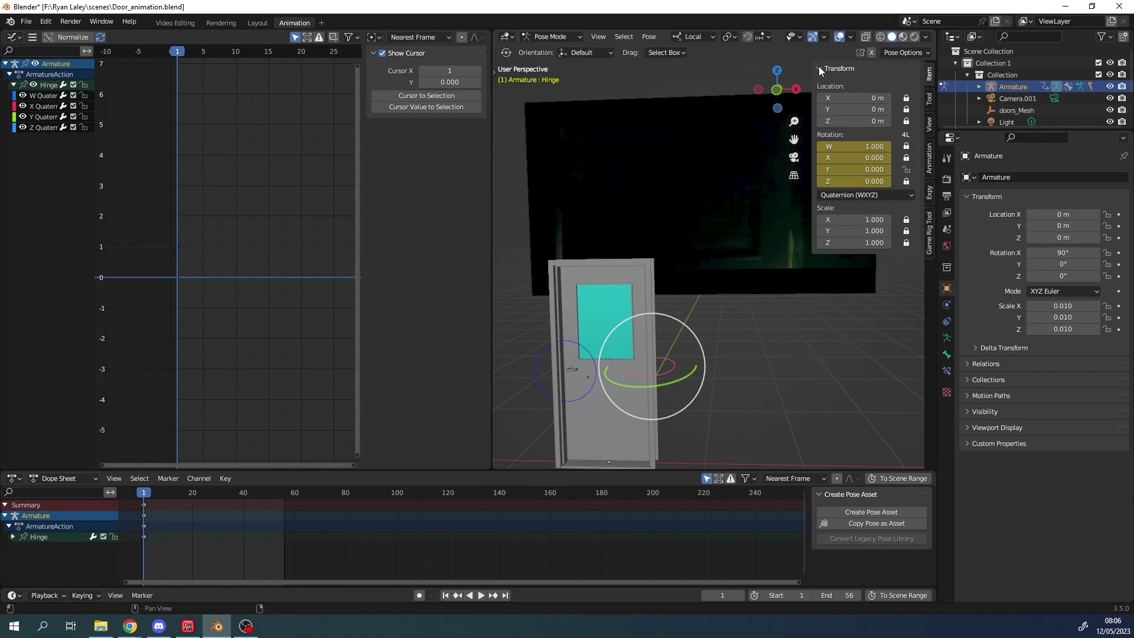
middle_click_drag(734, 314, 745, 313)
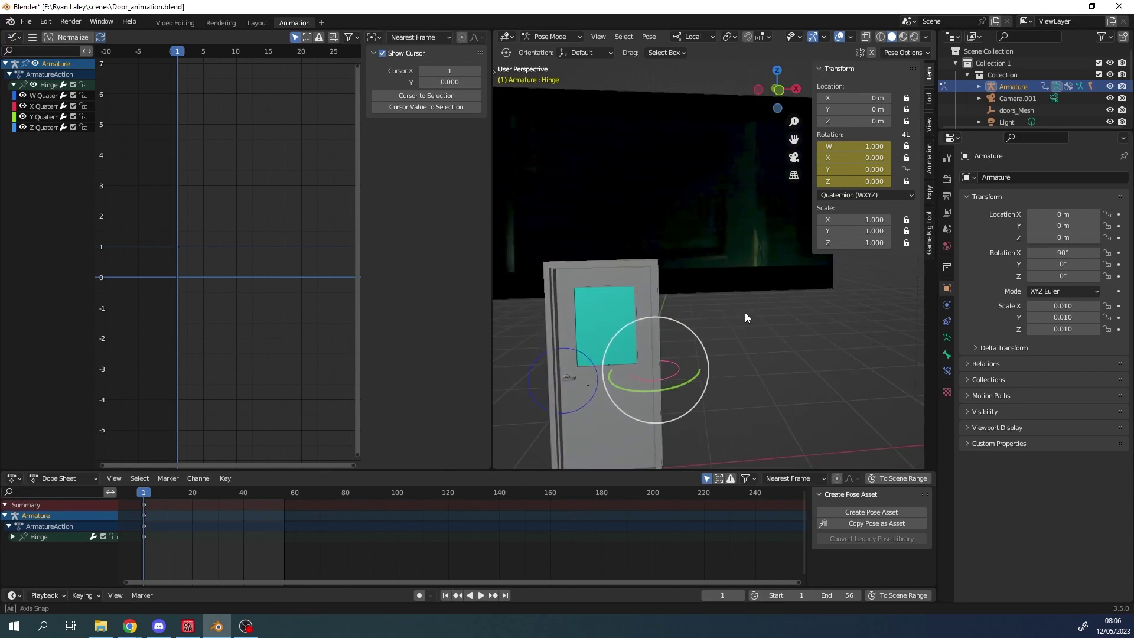
key("space")
left_click_drag(146, 496, 169, 498)
key("space")
mouse_move(672, 385)
left_mouse_down()
mouse_move(655, 374)
mouse_move(662, 385)
left_mouse_up()
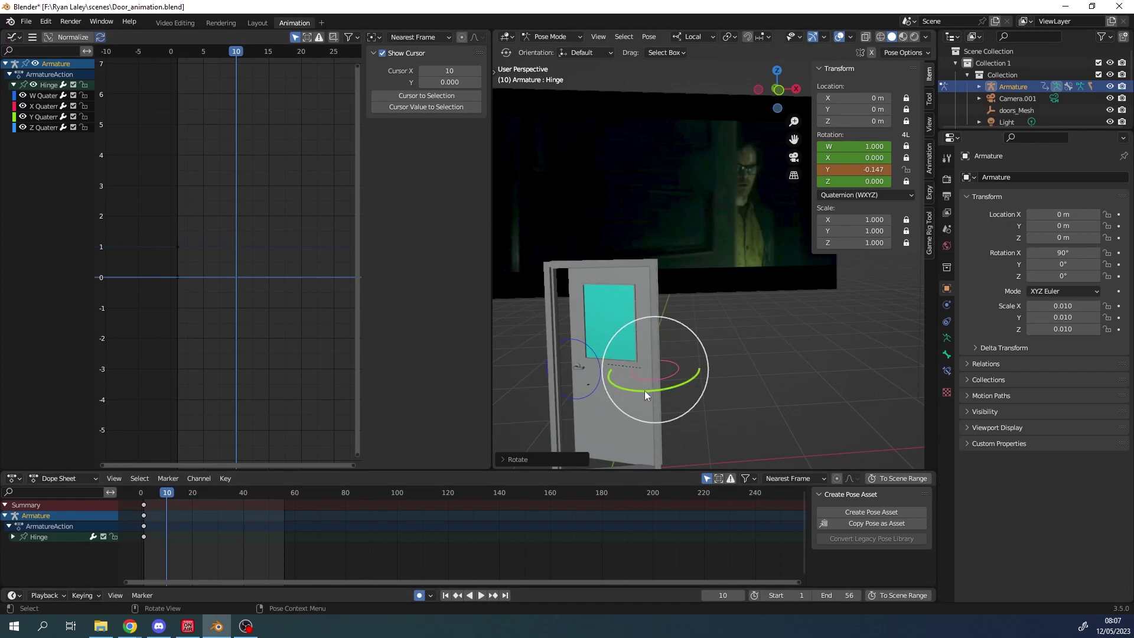
mouse_move(636, 391)
left_mouse_down()
mouse_move(644, 384)
mouse_move(632, 394)
left_mouse_up()
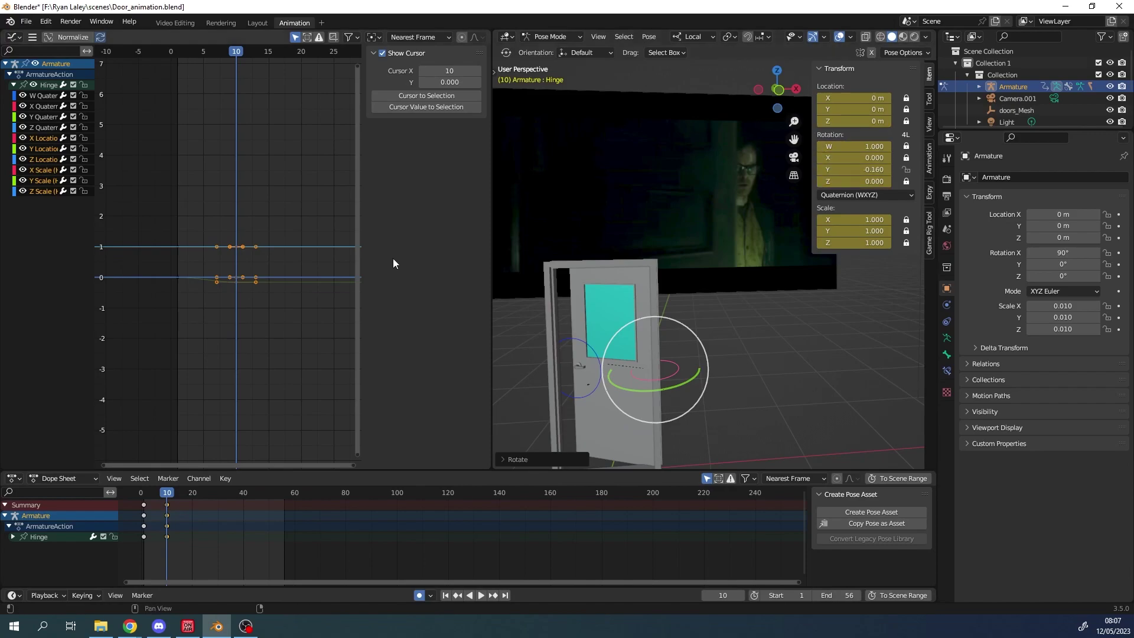
Step: Look at the keyframing options available for the hinge control's X and Y rotation values
right_click(845, 154)
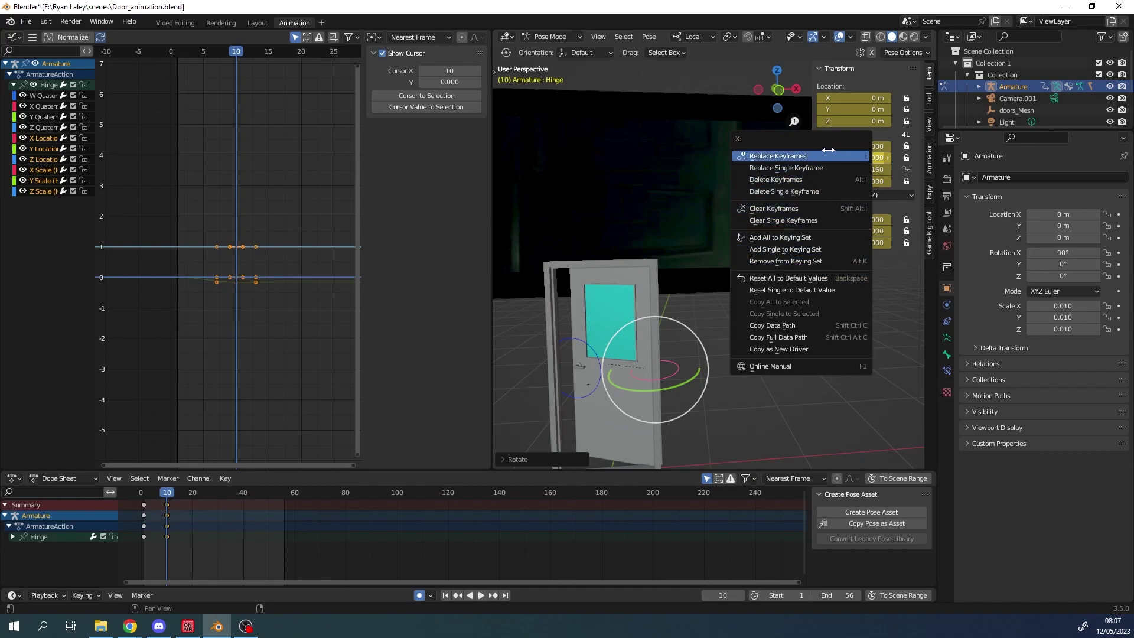
left_click(174, 492)
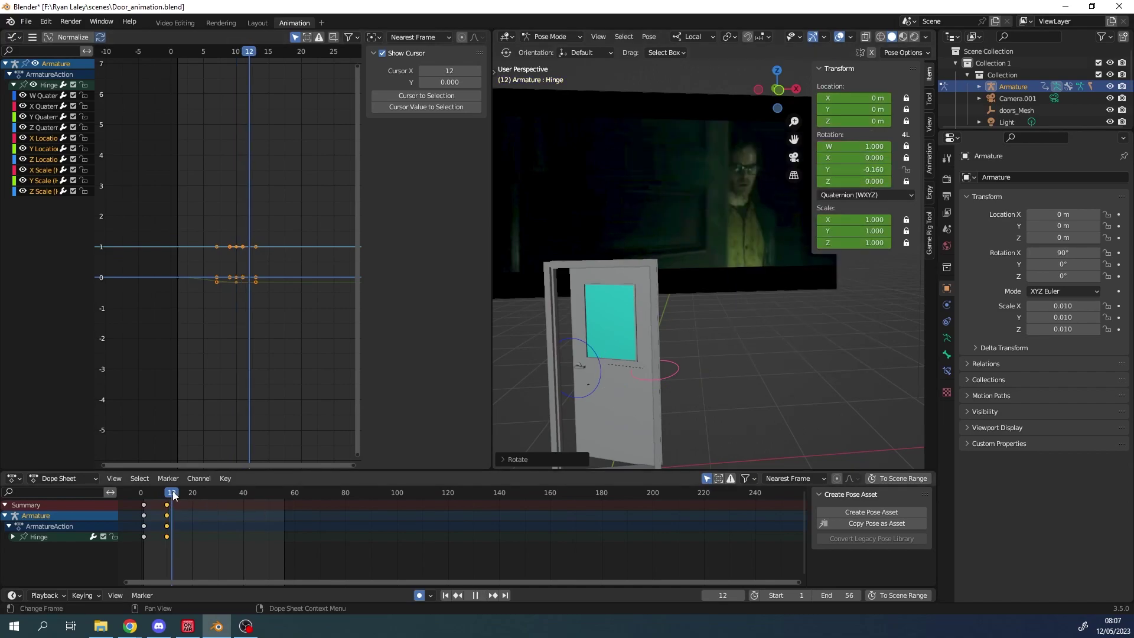
right_click(843, 170)
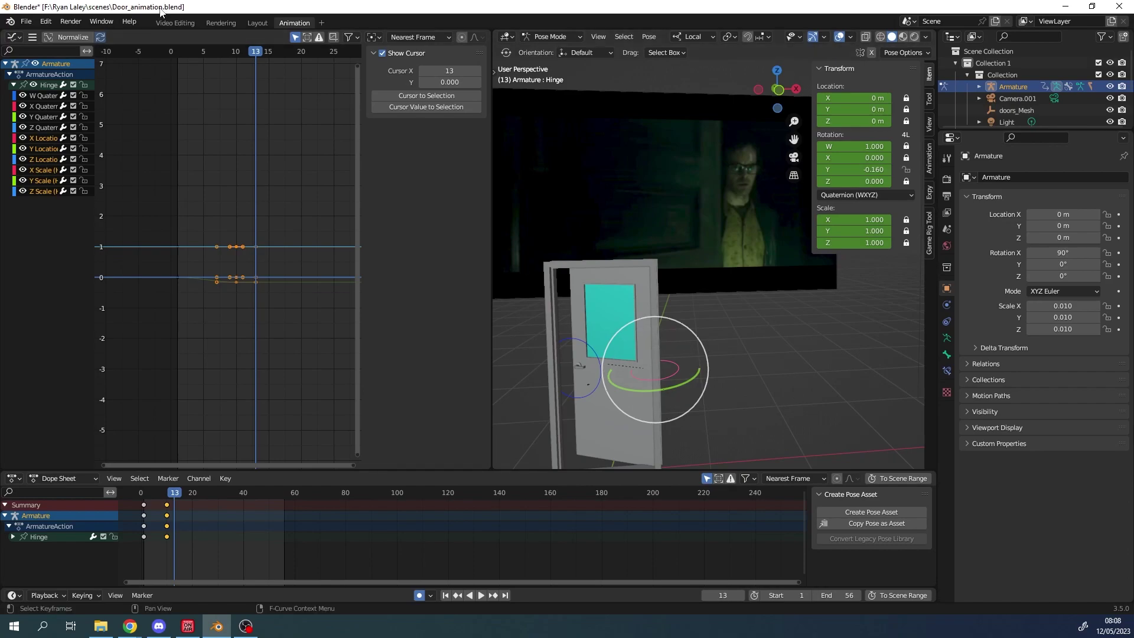
Step: Search the keymap preferences for "key" to look up the keyframe shortcuts, and close the preferences
left_click(45, 21)
left_click(79, 190)
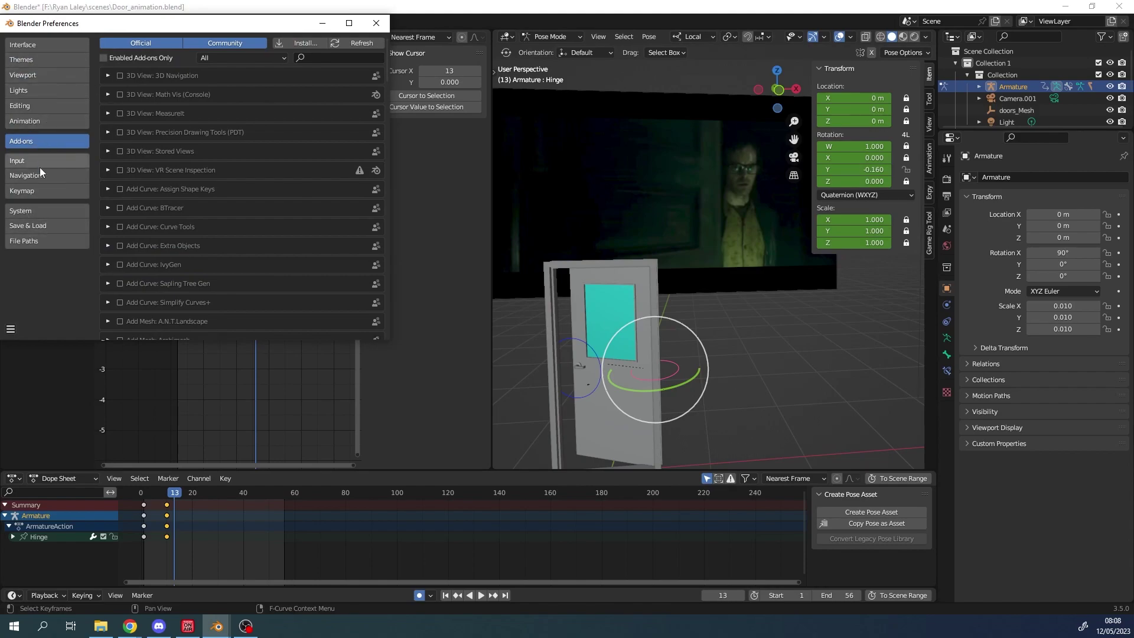
left_click(32, 190)
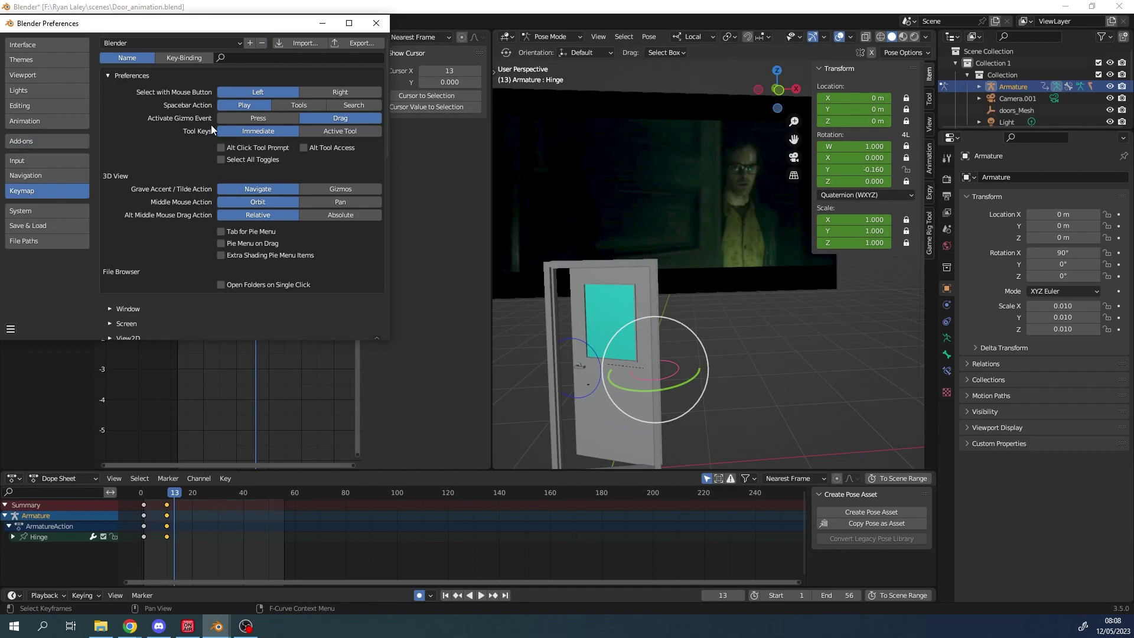
scroll(202, 211, "down", 5)
scroll(202, 211, "up", 5)
left_click(236, 56)
type("key")
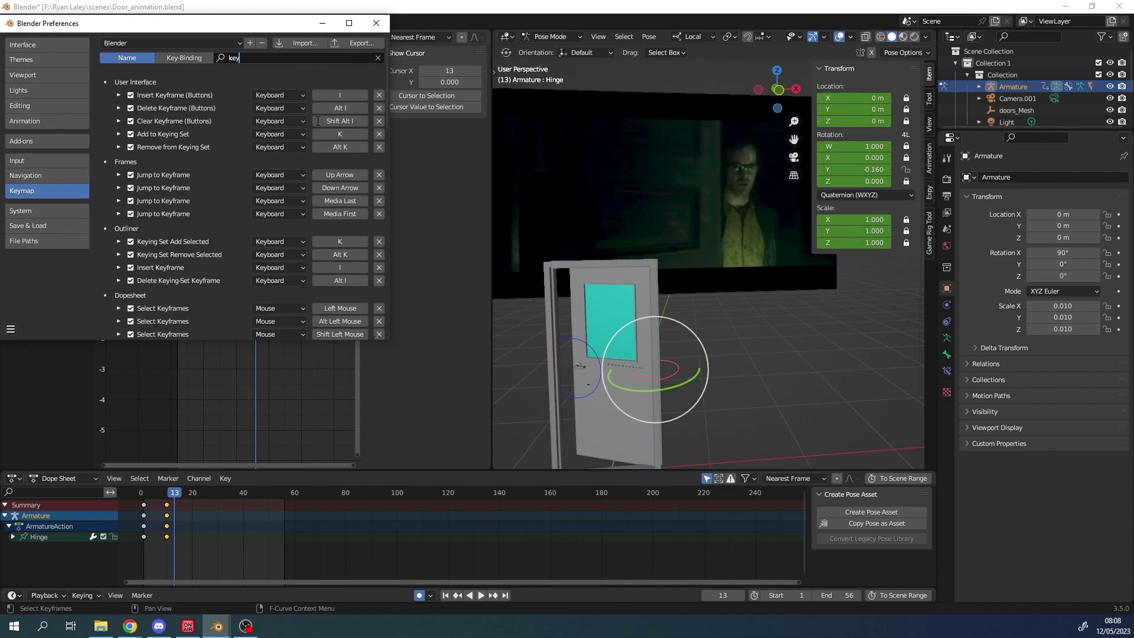
left_click(376, 27)
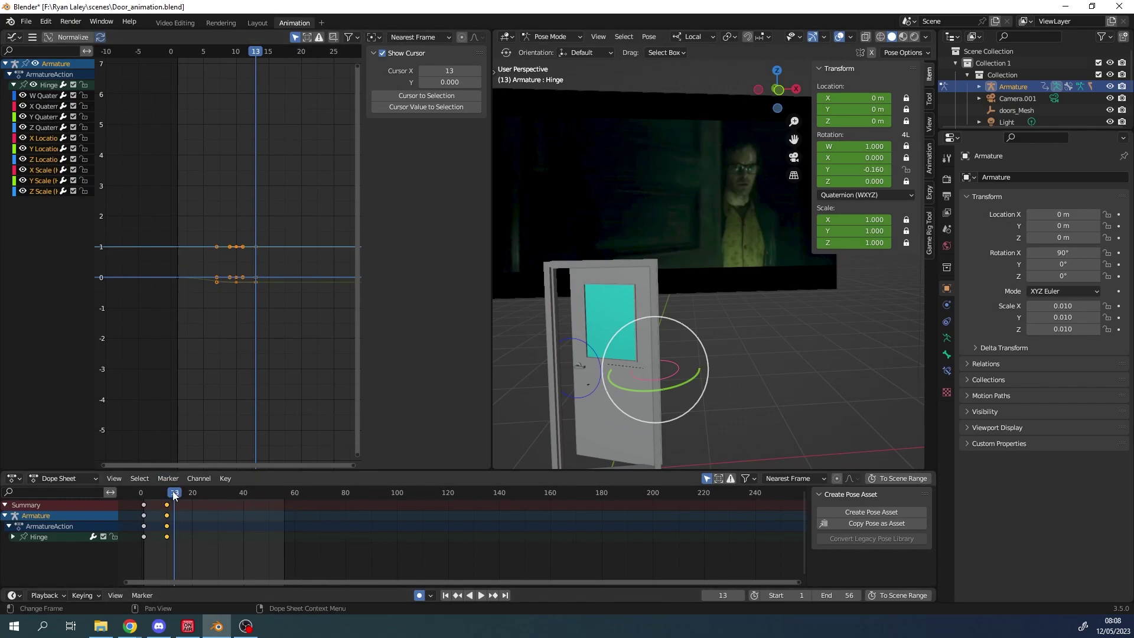
Step: Key the door further open at frame 35 by rotating the hinge control to a Y rotation of about -0.432, and preview the motion
left_click_drag(174, 495, 231, 497)
left_click_drag(677, 391, 657, 391)
key("space")
key("space")
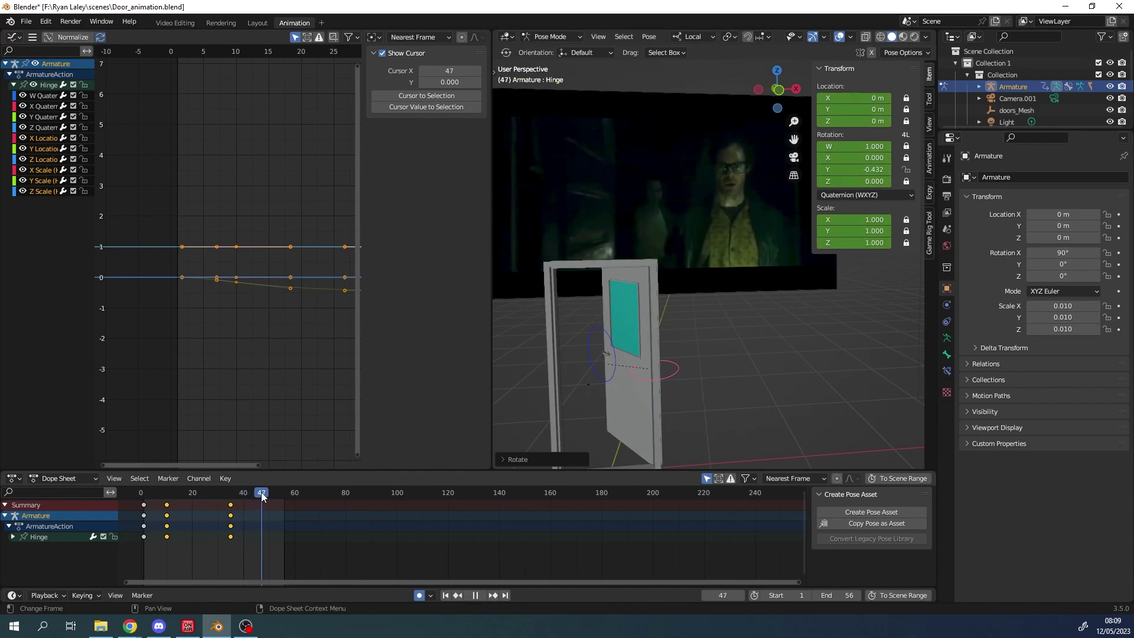
Step: Rotate the hinge control at frame 47 to a Y rotation of about -0.543 to open the door wider
key("r")
key("r")
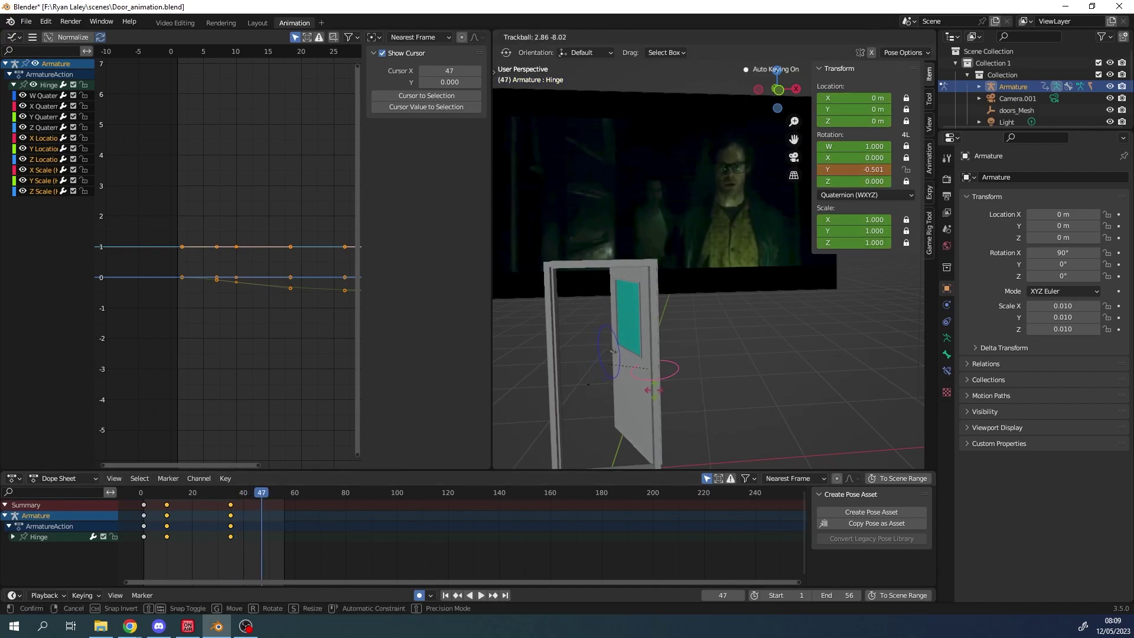
left_click(659, 388)
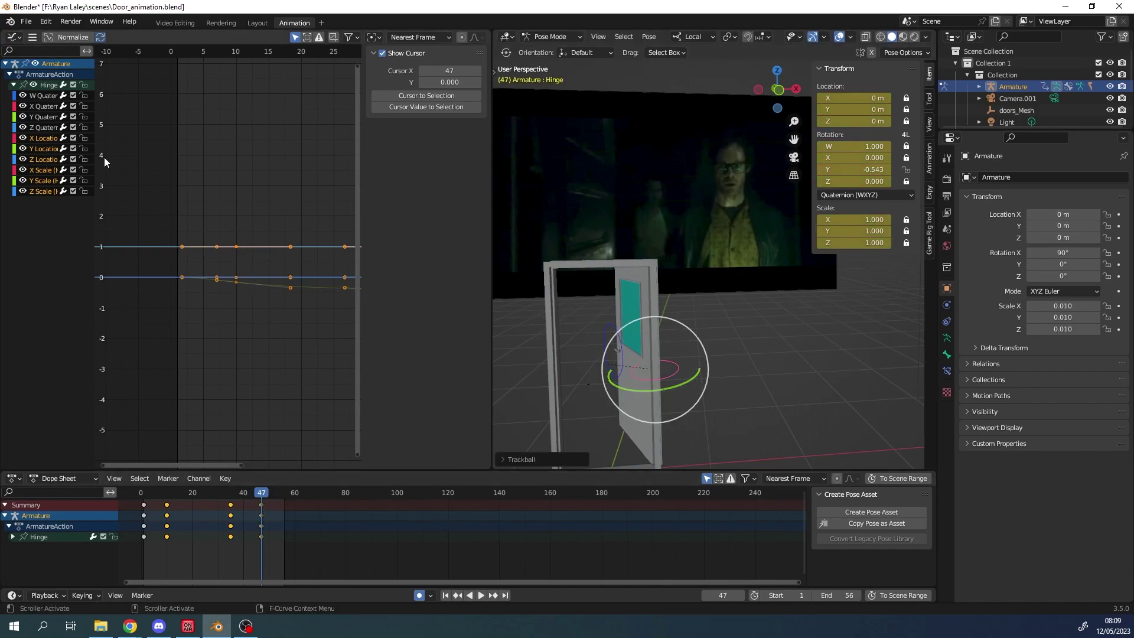
Step: Examine the hinge control's animation curves up to frame 47 in the Graph Editor at an enlarged vertical scale
left_click(273, 169)
scroll(279, 271, "up", 1)
middle_click_drag(320, 270, 260, 268)
scroll(260, 268, "down", 1)
scroll(243, 260, "up", 1)
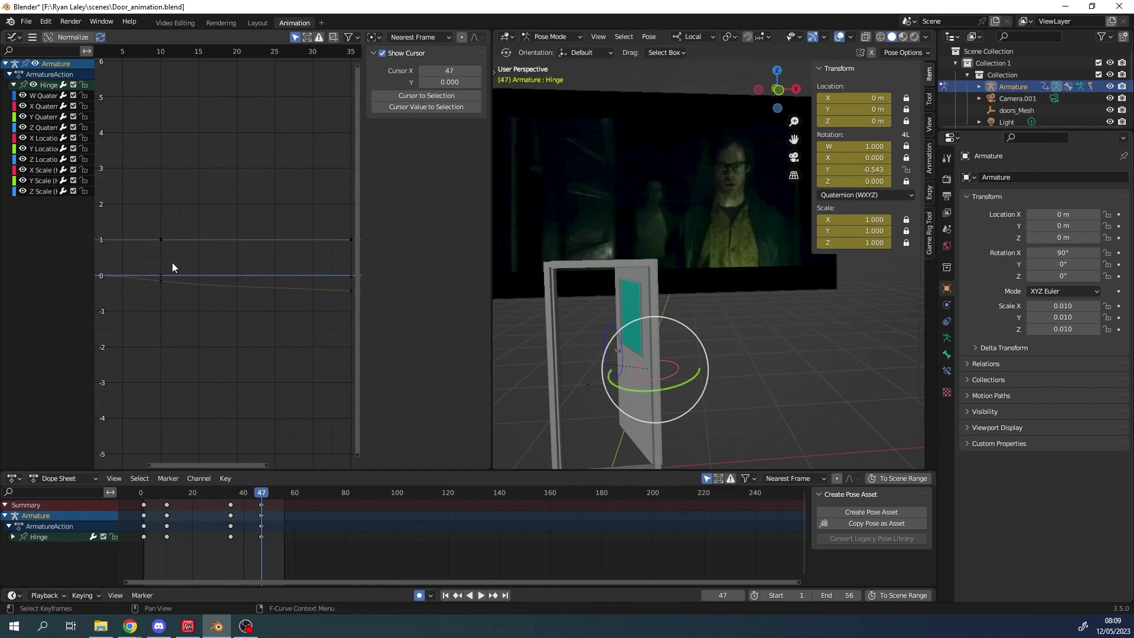
scroll(195, 254, "down", 3, "shift")
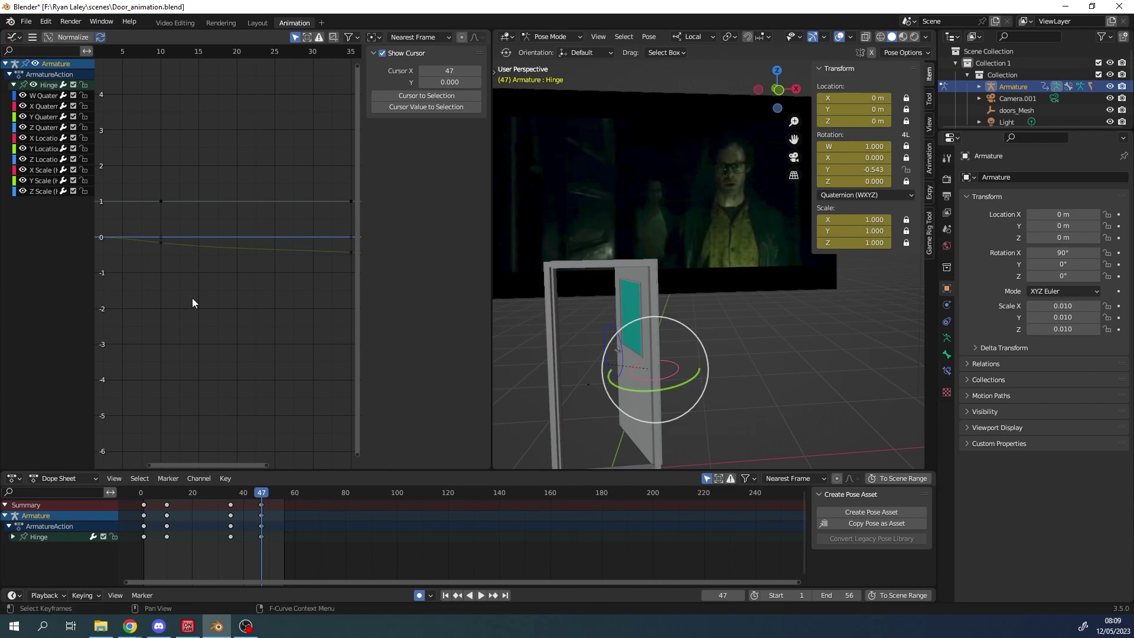
middle_click_drag(192, 302, 206, 331, "ctrl")
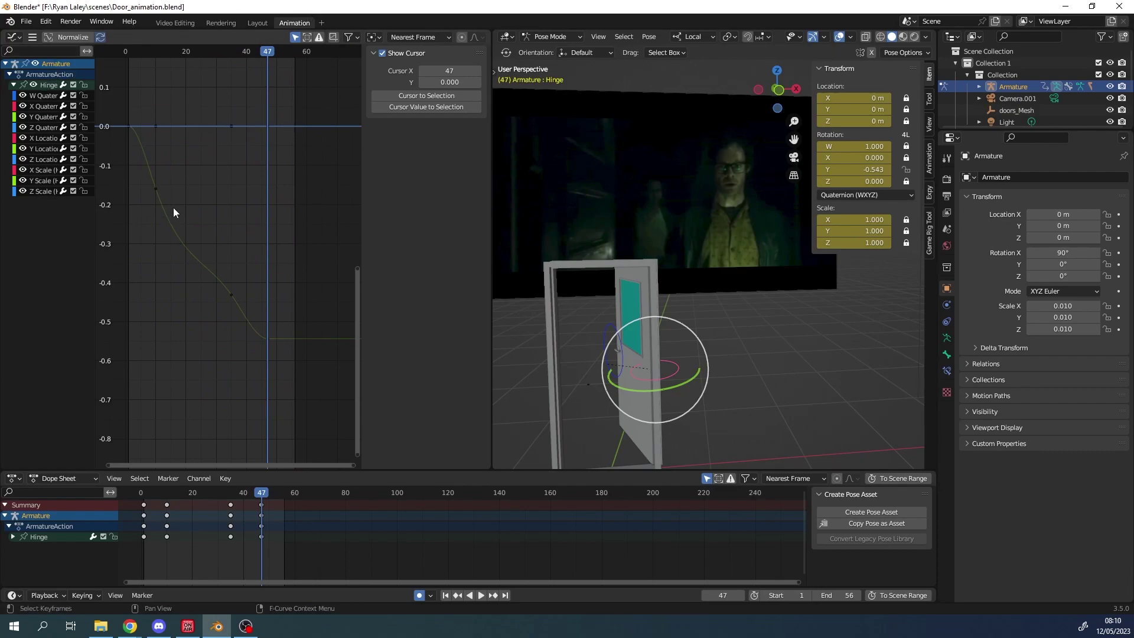
Step: Hide every Hinge channel except Y Quaternion Rotation in the Graph Editor and select that channel
left_click(22, 139)
left_click(22, 148)
left_click(22, 138)
left_click(22, 148)
left_click(22, 158)
left_click(34, 84)
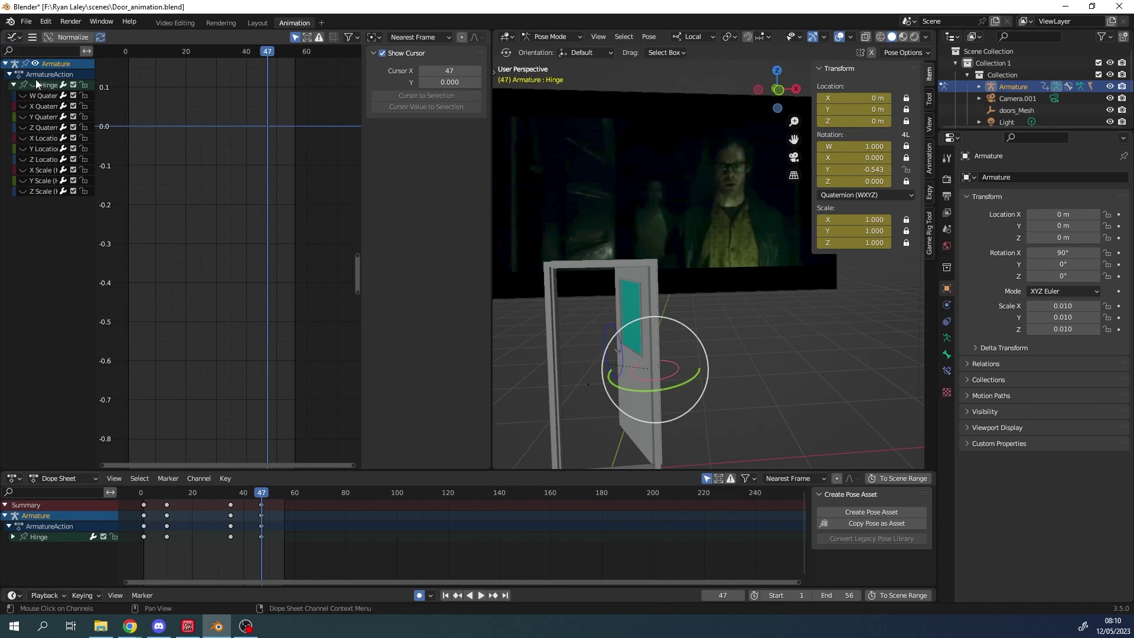
left_click(20, 116)
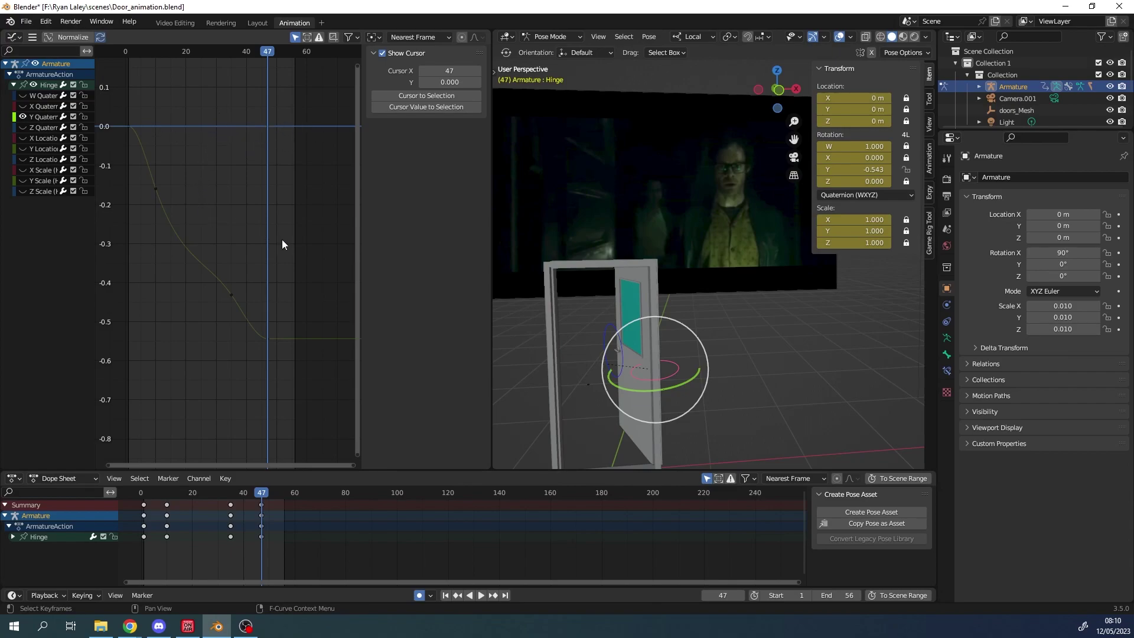
middle_click_drag(200, 228, 254, 204)
left_click(38, 116)
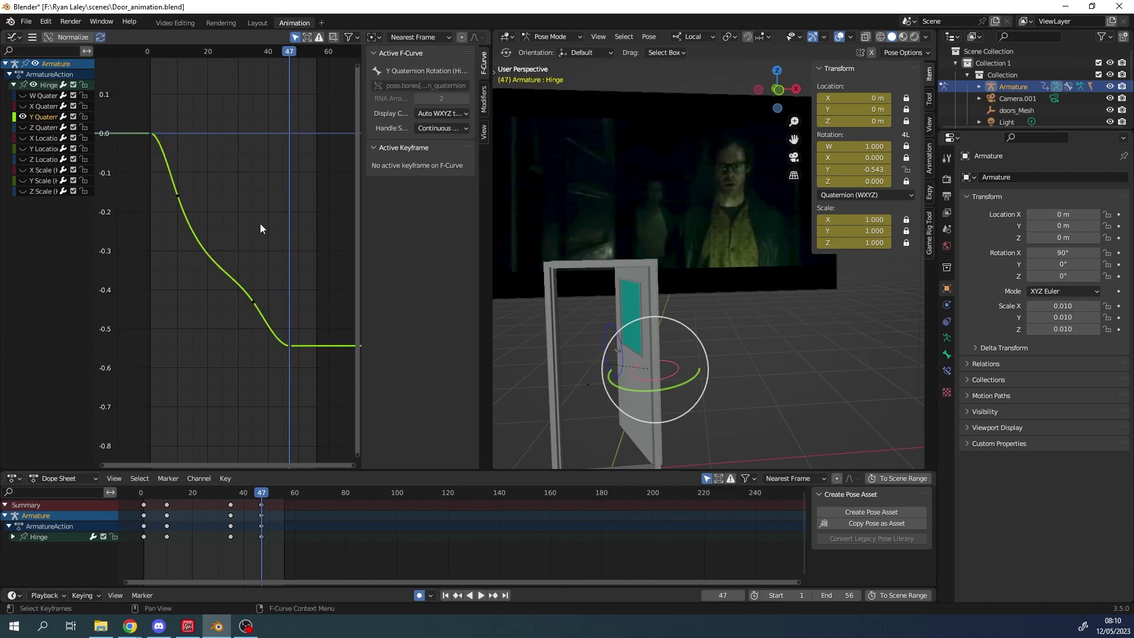
Step: Turn off the Graph Editor's cursor display
middle_click_drag(264, 256, 235, 254, "ctrl")
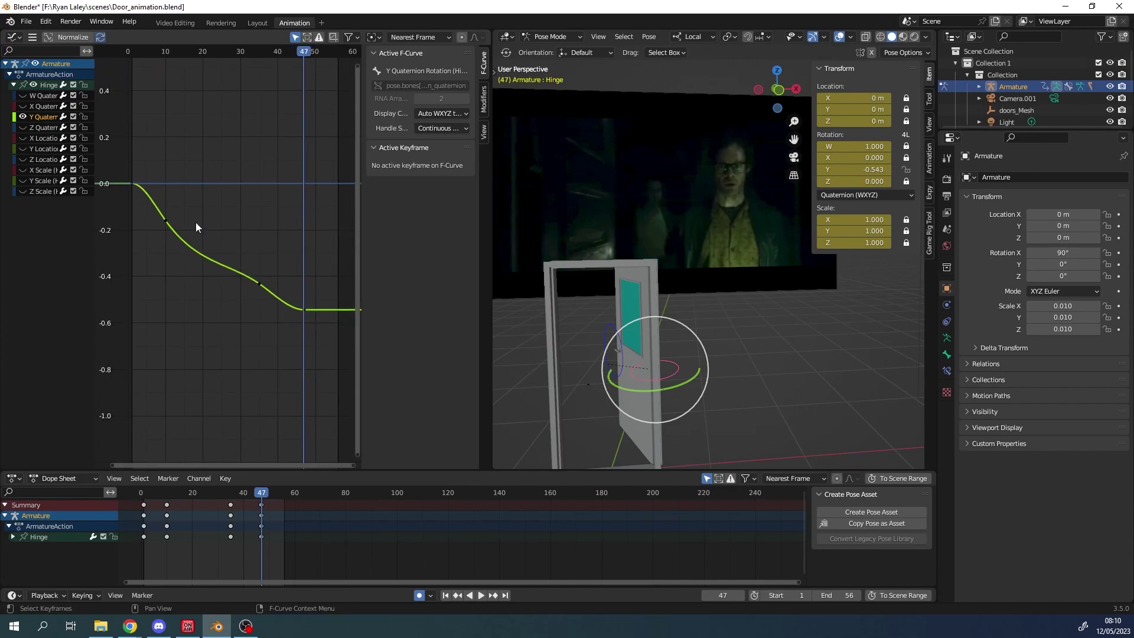
left_click(235, 184)
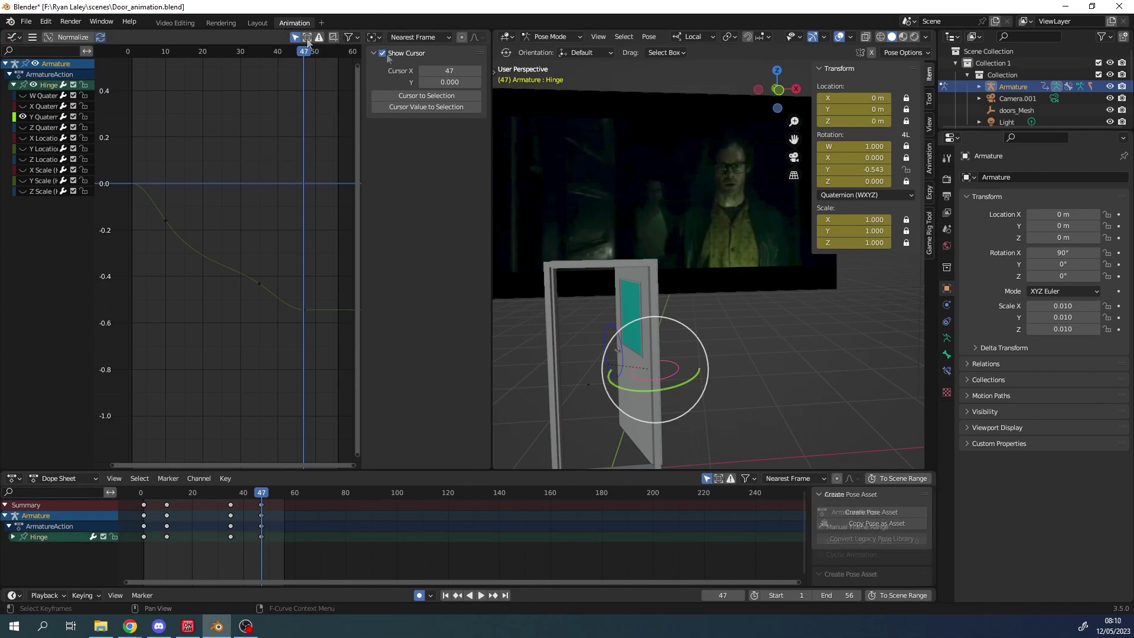
left_click(382, 54)
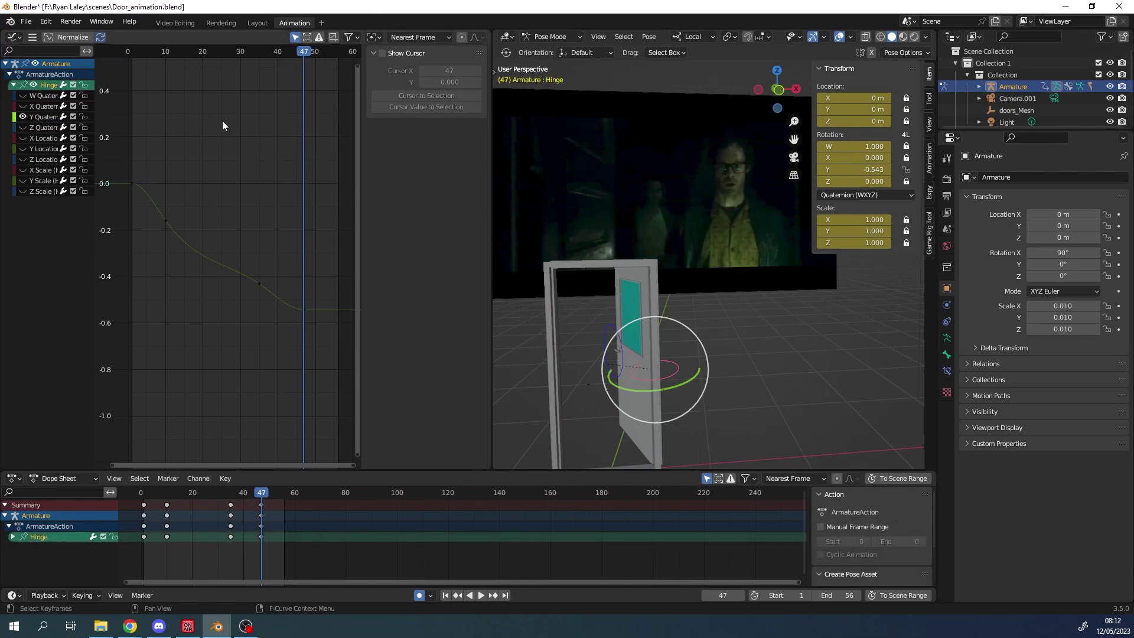
left_click(383, 53)
left_click(384, 53)
left_click(288, 208)
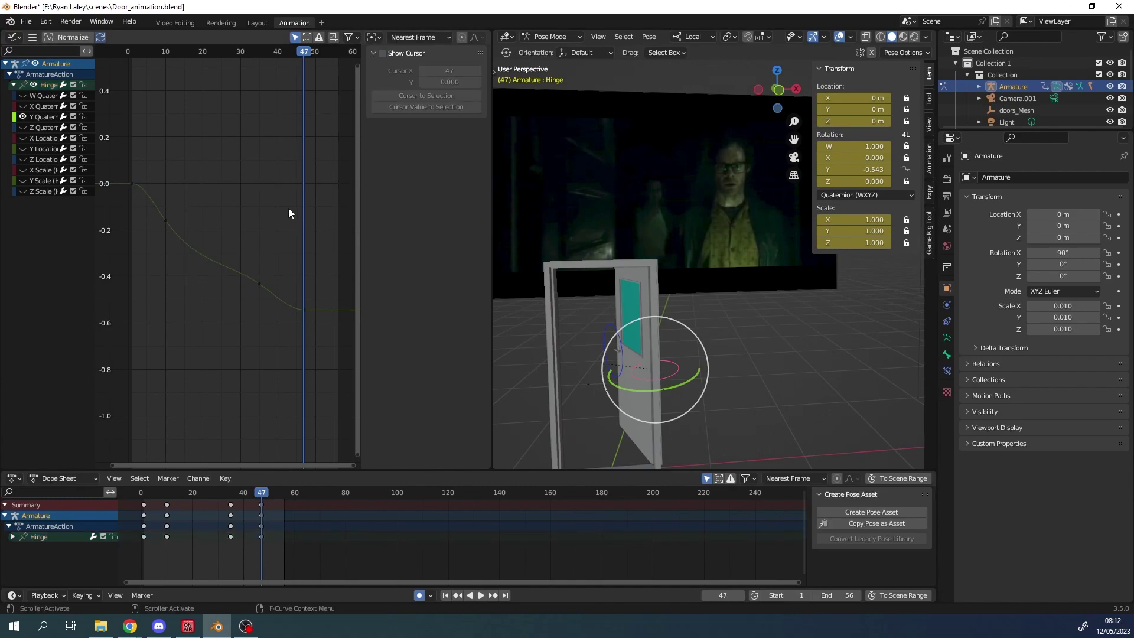
Step: Select the frame 35 keyframe on the hinge's Y rotation curve and play back the door animation
left_click_drag(294, 207, 223, 308)
key("space")
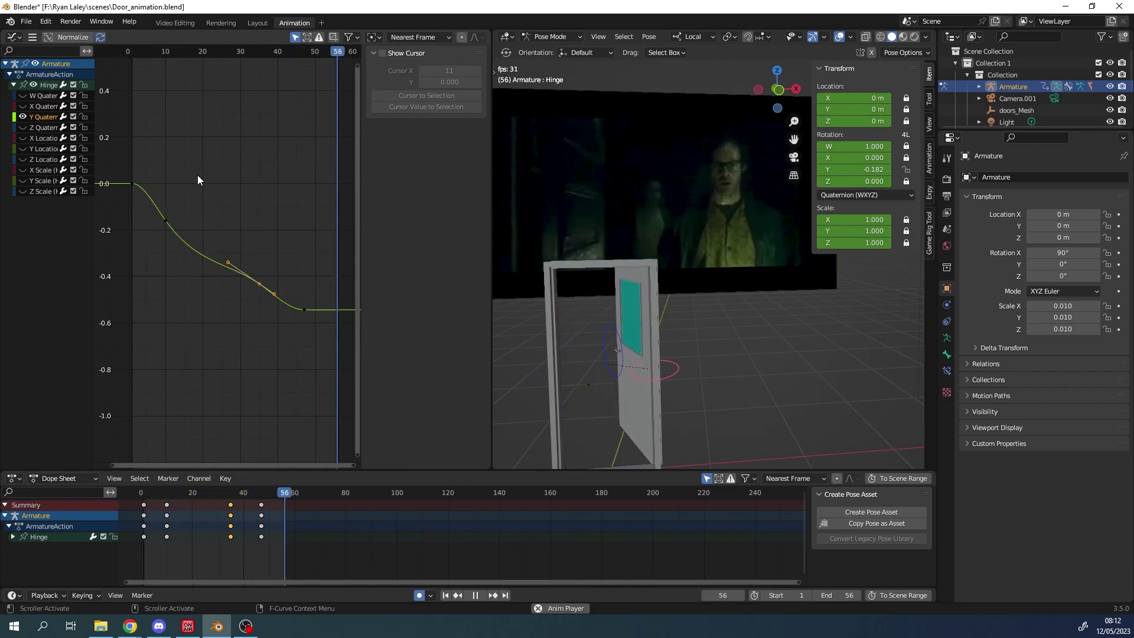
key("Escape")
key("space")
Step: Move the playhead to frame 10 and select the keyframe there on the hinge's Y rotation curve
mouse_move(158, 493)
left_mouse_down()
mouse_move(144, 493)
mouse_move(188, 490)
mouse_move(156, 486)
mouse_move(168, 479)
left_mouse_up()
left_click_drag(195, 157, 151, 243)
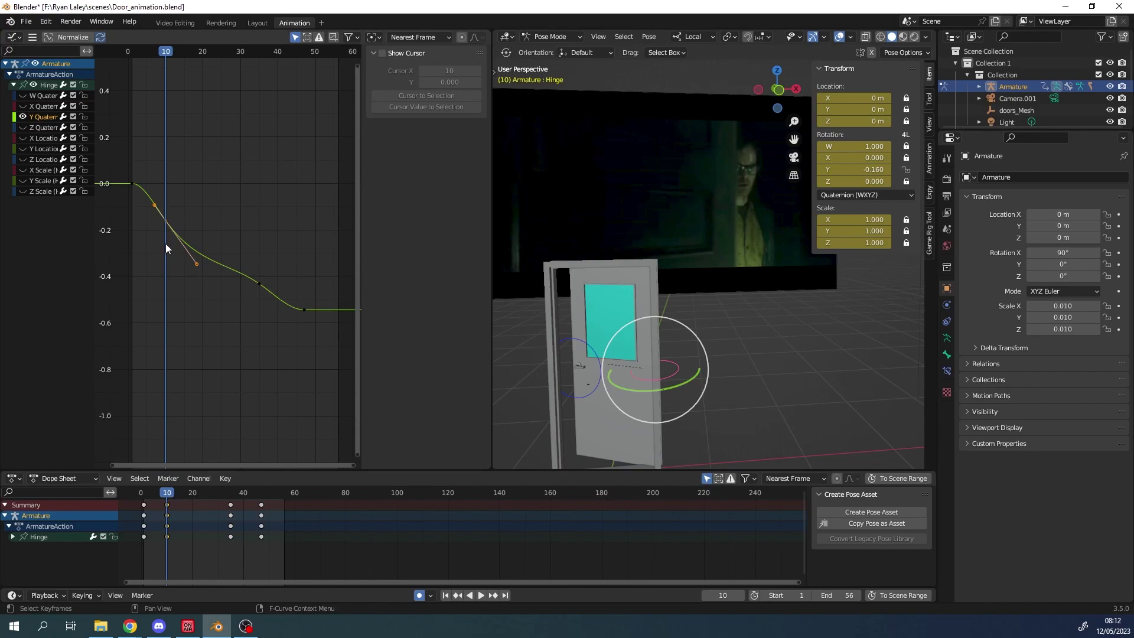
left_click_drag(173, 201, 149, 256)
Step: Show the tool shelf in the 3D viewport and clear the keyframe selection on the hinge's Y rotation curve
middle_click_drag(172, 266, 363, 283)
left_click(236, 309)
middle_click_drag(248, 314, 193, 224, "ctrl")
left_click(175, 243)
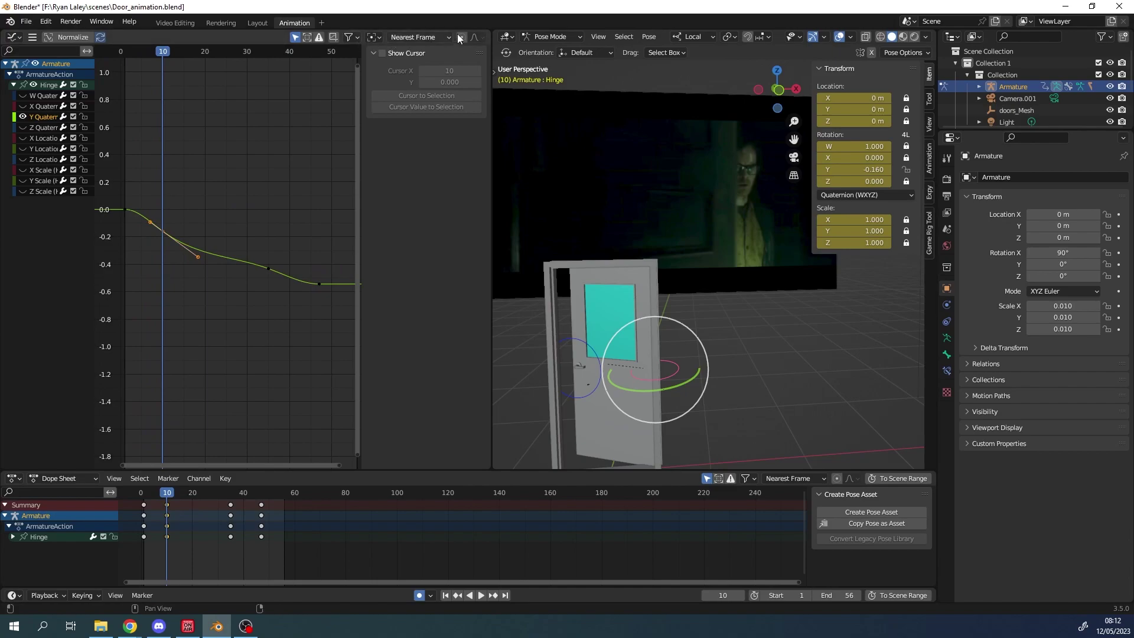
key("t")
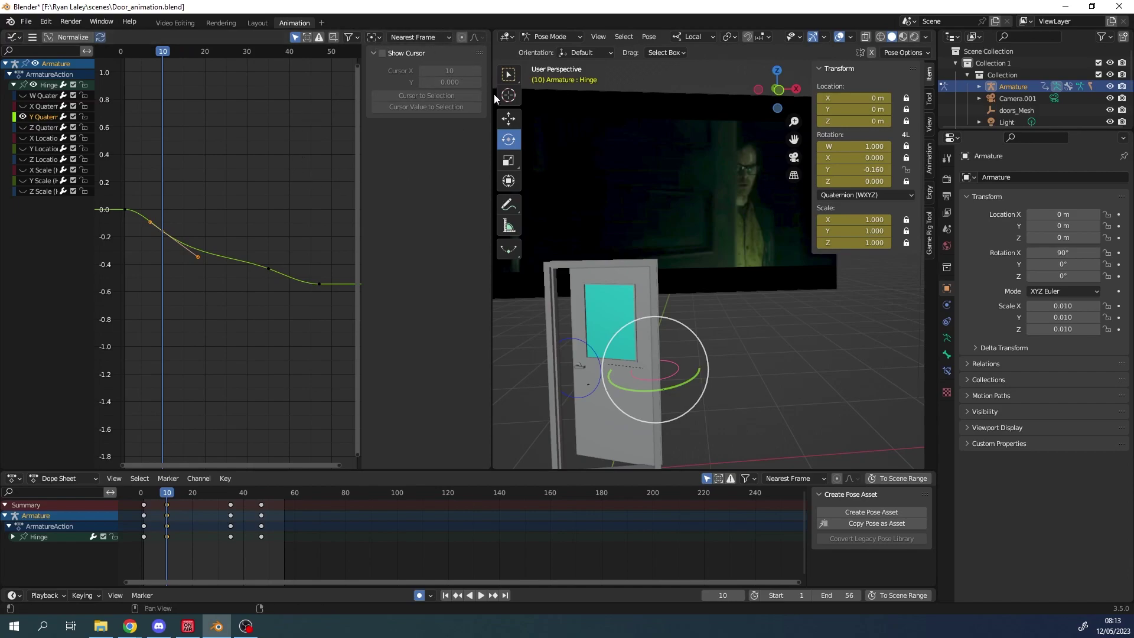
left_click(222, 203)
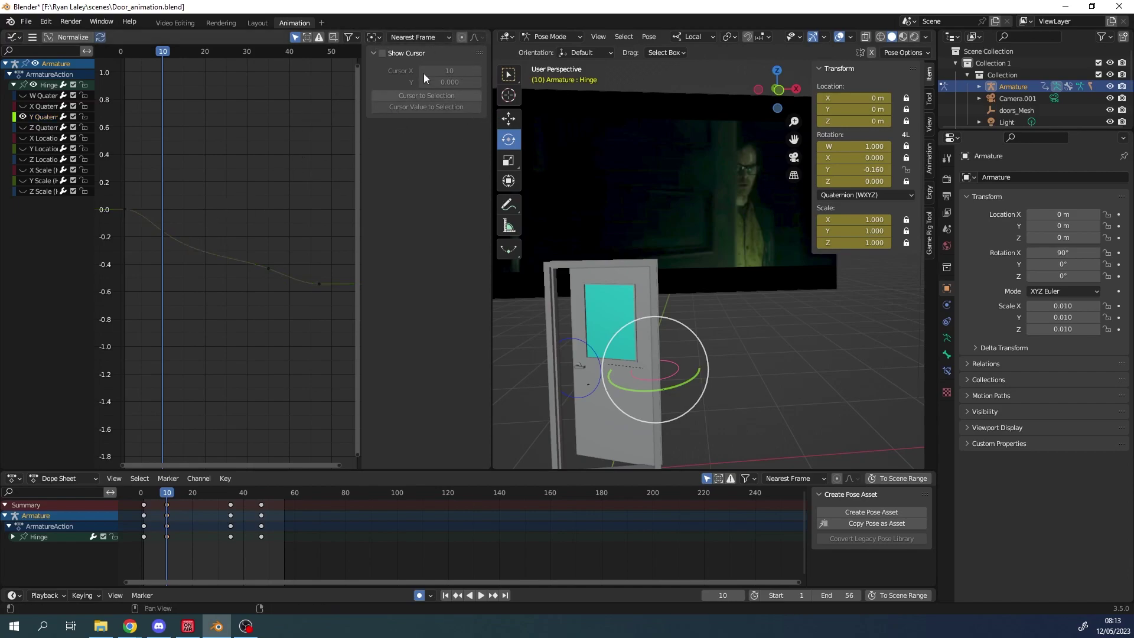
Step: Give the frame 10 keyframe on the hinge's Y rotation curve Free handles and pull the left to about (9.7, 0.00), the right to about (14.1, -0.02)
left_click(165, 231)
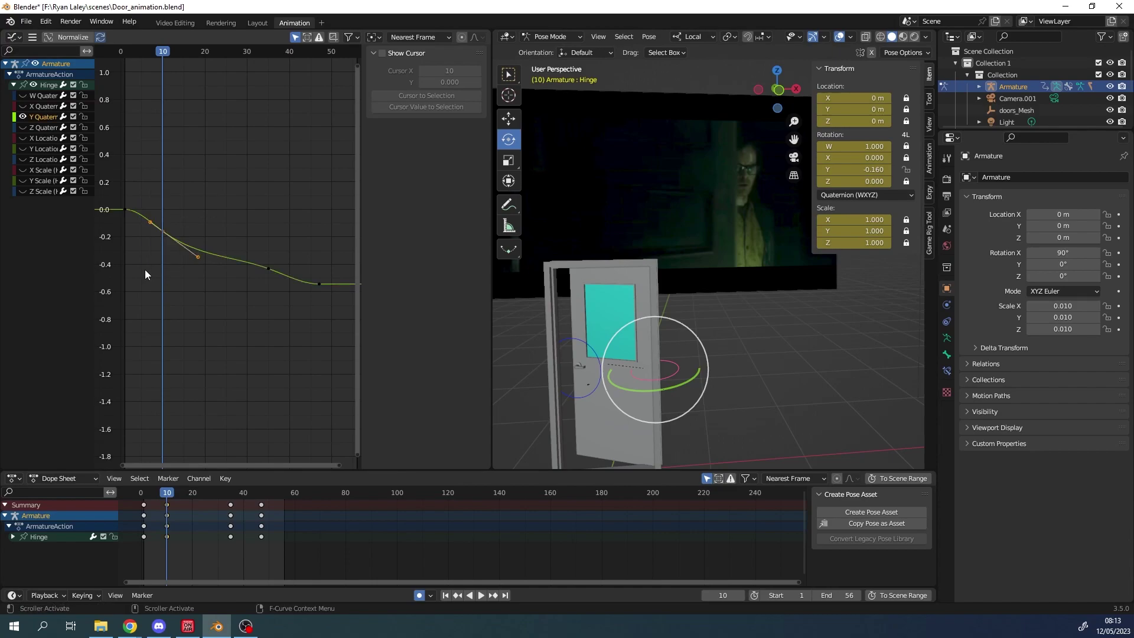
right_click(166, 240)
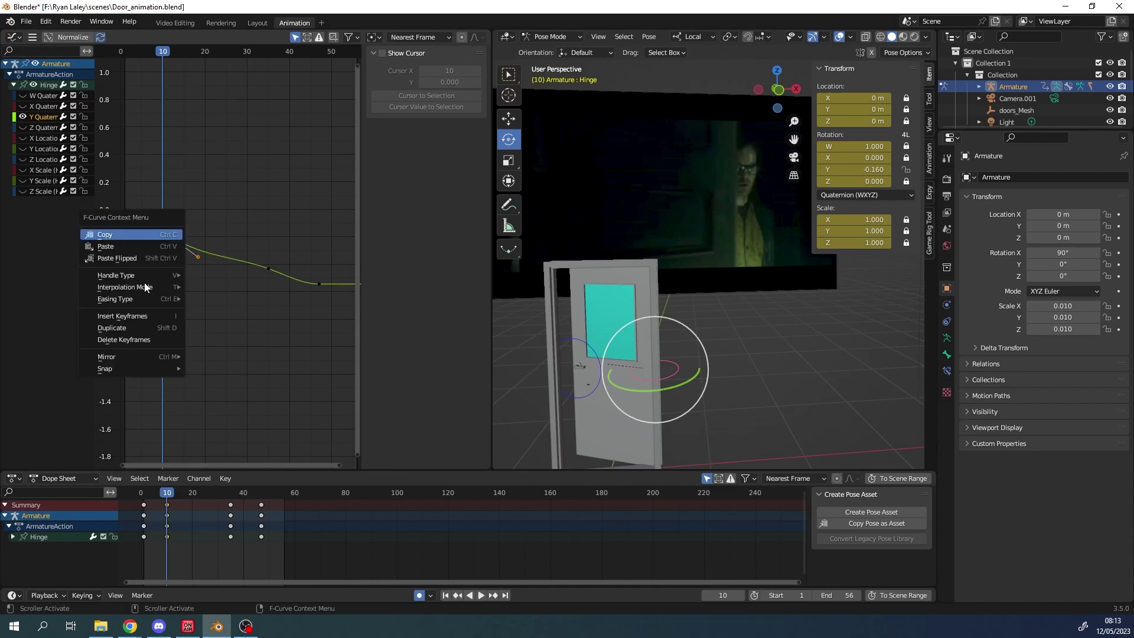
mouse_move(152, 274)
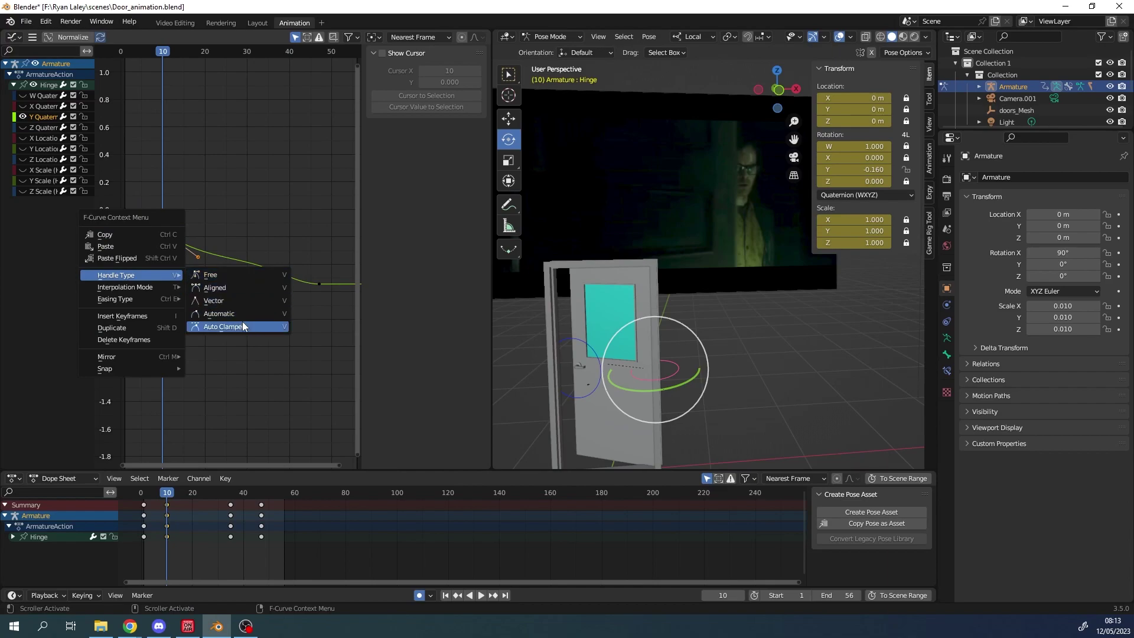
left_click(216, 279)
mouse_move(158, 205)
left_mouse_down()
mouse_move(137, 238)
mouse_move(165, 245)
mouse_move(164, 208)
left_mouse_up()
left_click_drag(199, 257, 180, 212)
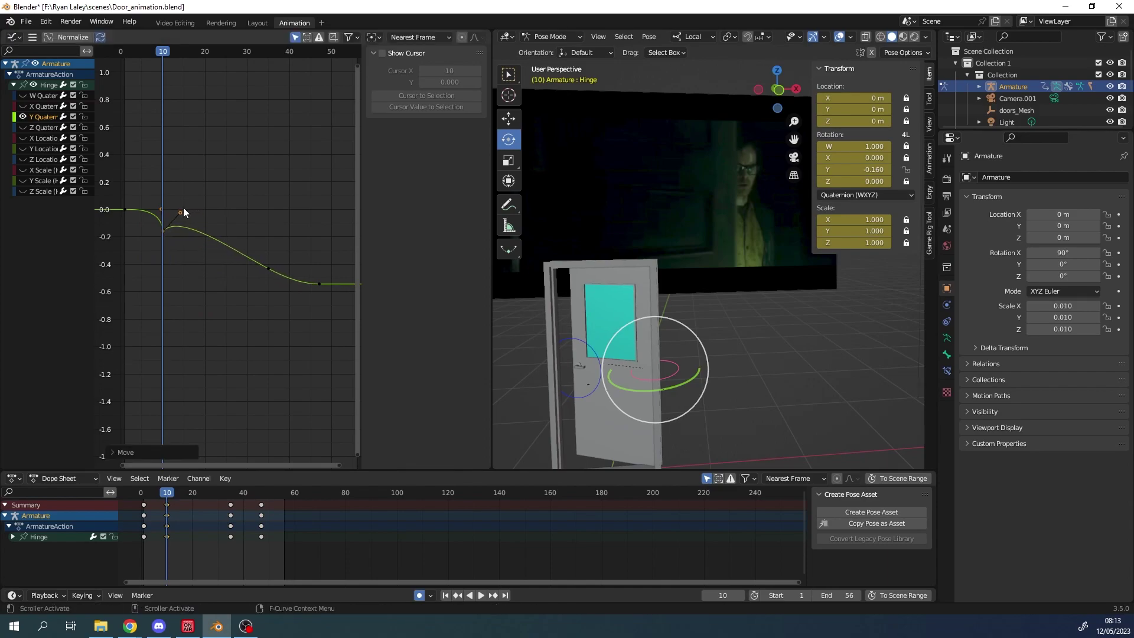
Step: Select the frame 35 keyframe, then make the frame 10 keyframe active on the hinge's Y rotation curve
left_click(269, 267)
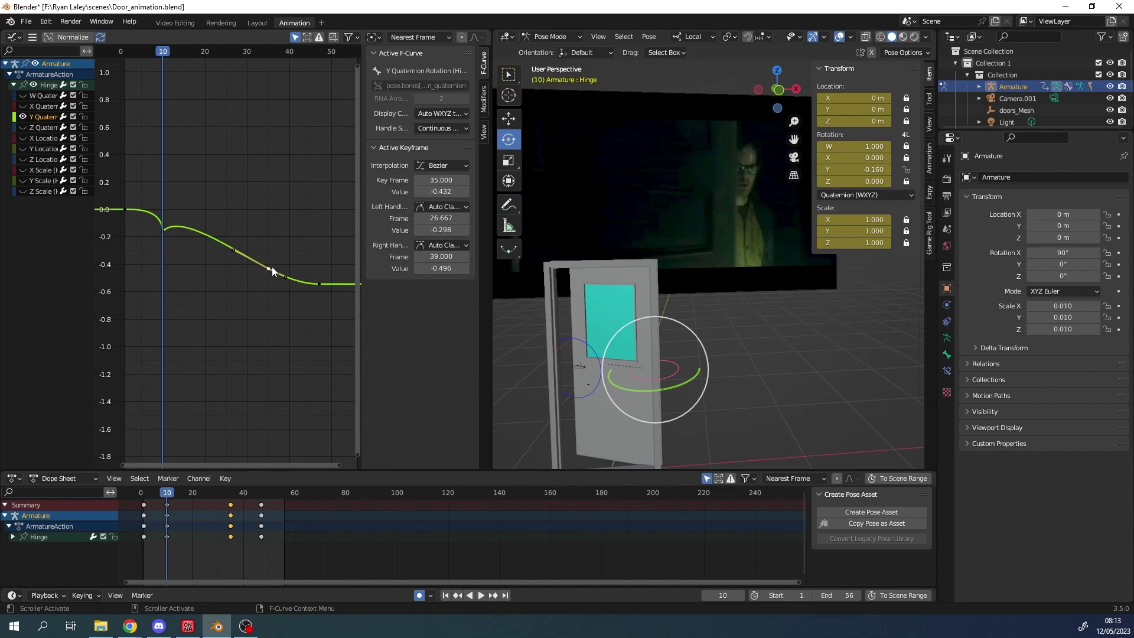
left_click(211, 193)
left_click_drag(172, 203, 147, 247)
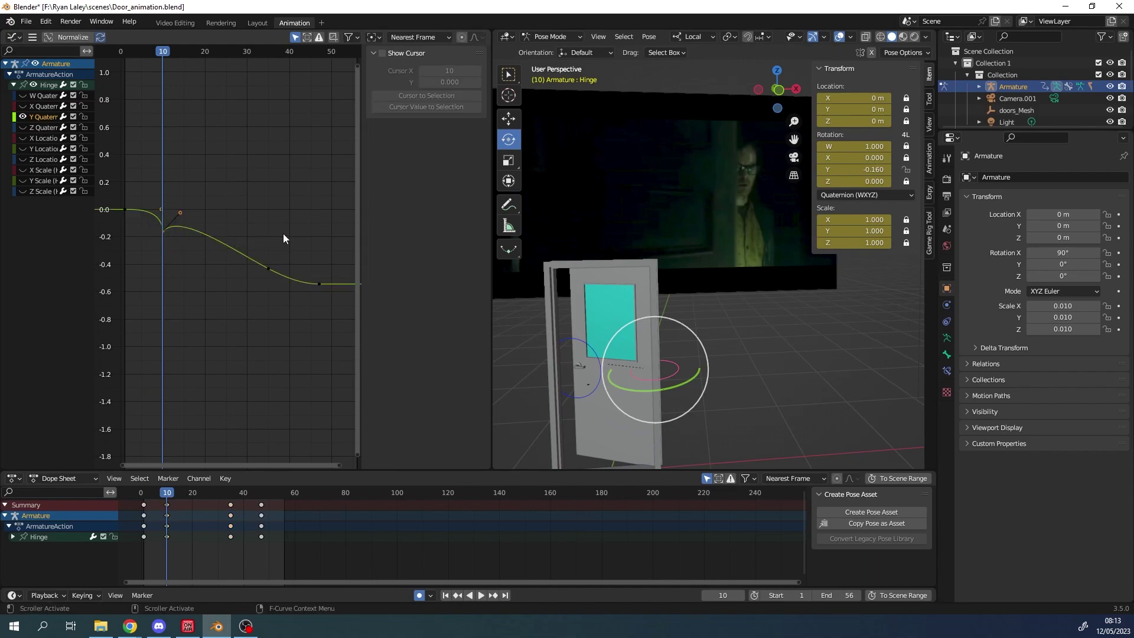
left_click_drag(295, 243, 254, 285)
left_click(268, 267)
left_click(164, 232)
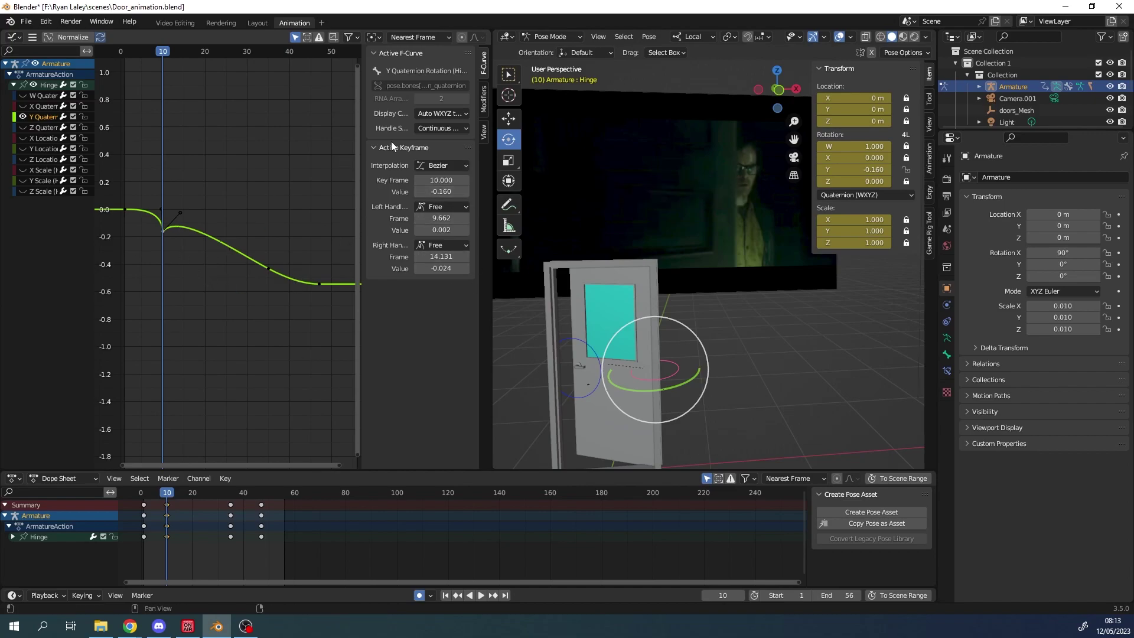
Step: Try Quadratic interpolation on the frame 10 keyframe of the hinge's Y rotation curve
left_click(457, 166)
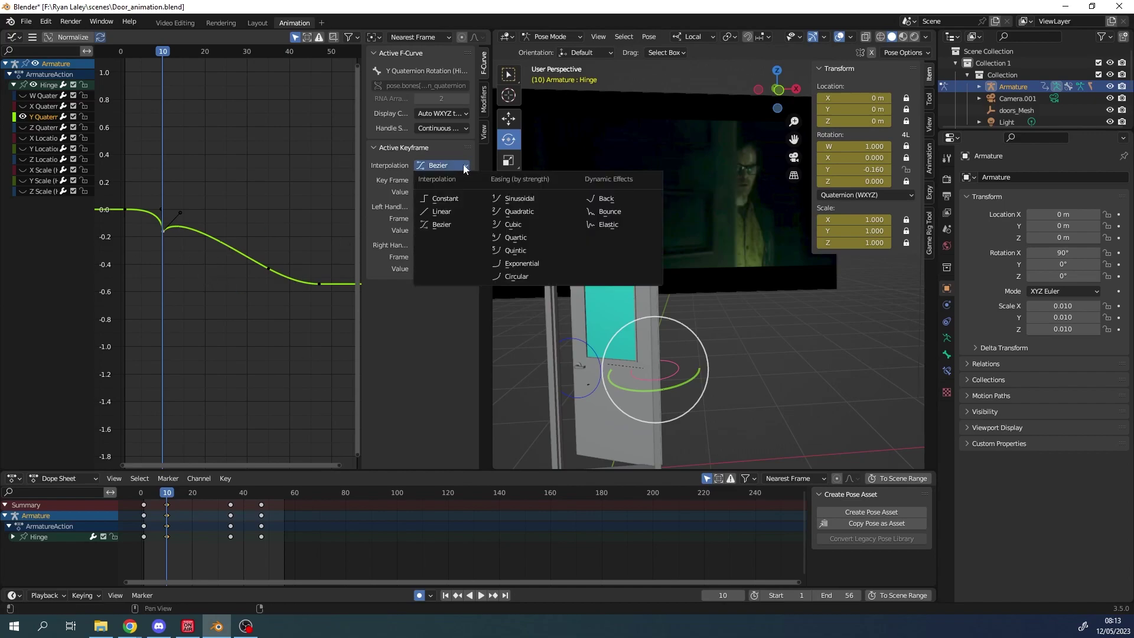
left_click(471, 162)
left_click(455, 166)
left_click(517, 212)
Step: Select all the curve's keyframes and set the active frame 10 keyframe's interpolation to Constant
left_click(218, 217)
left_click(175, 220)
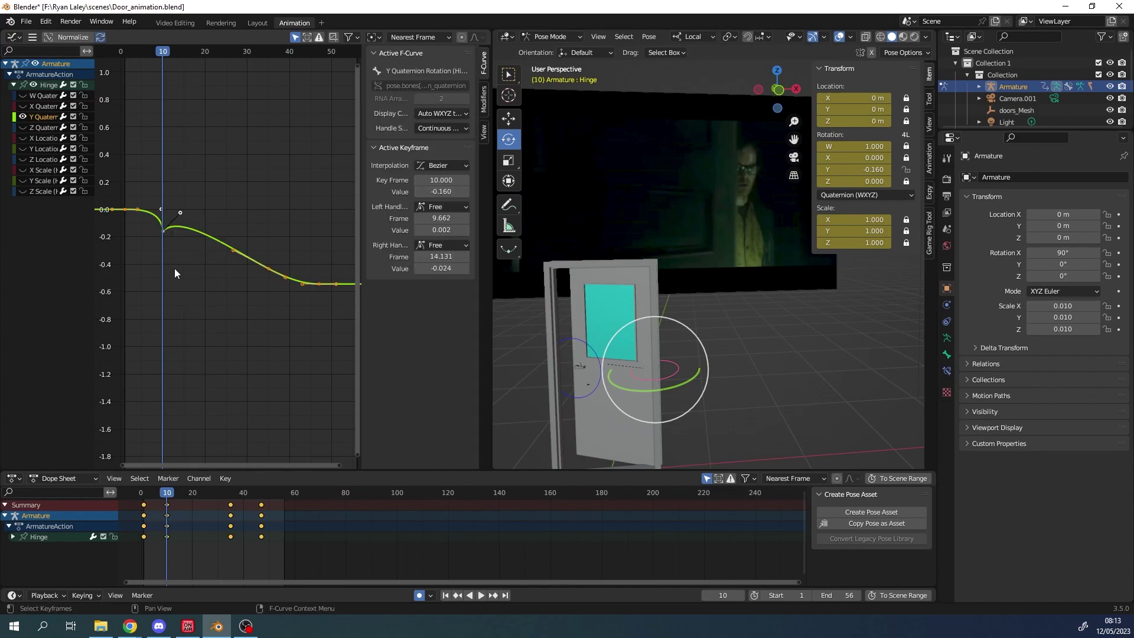
left_click(263, 179)
left_click(190, 249)
left_click(258, 211)
left_click(166, 206)
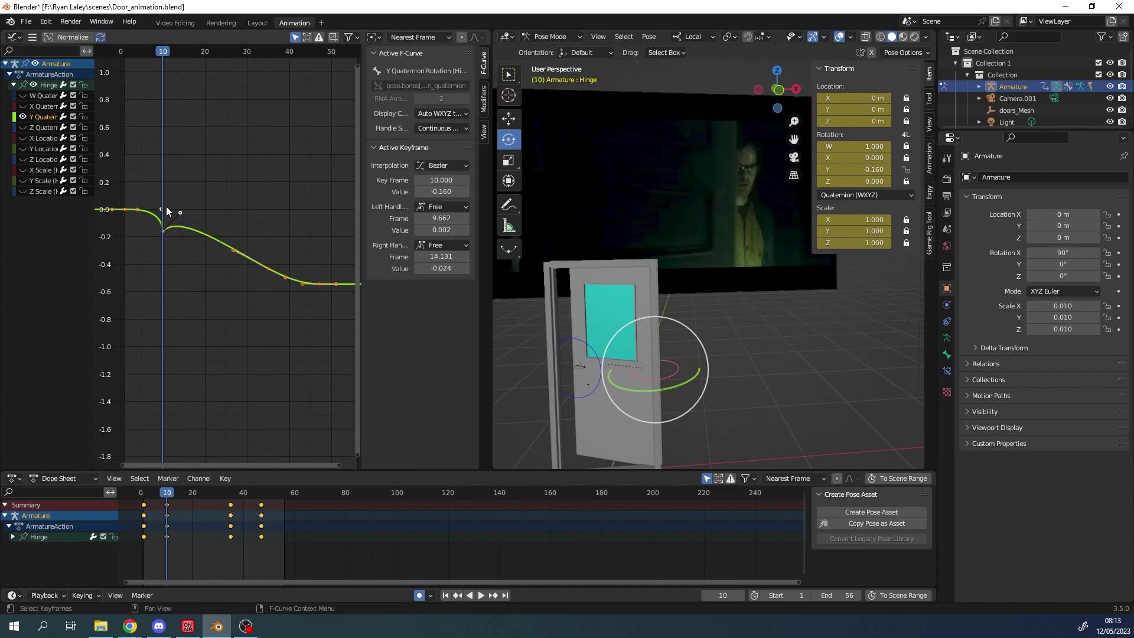
left_click(46, 123)
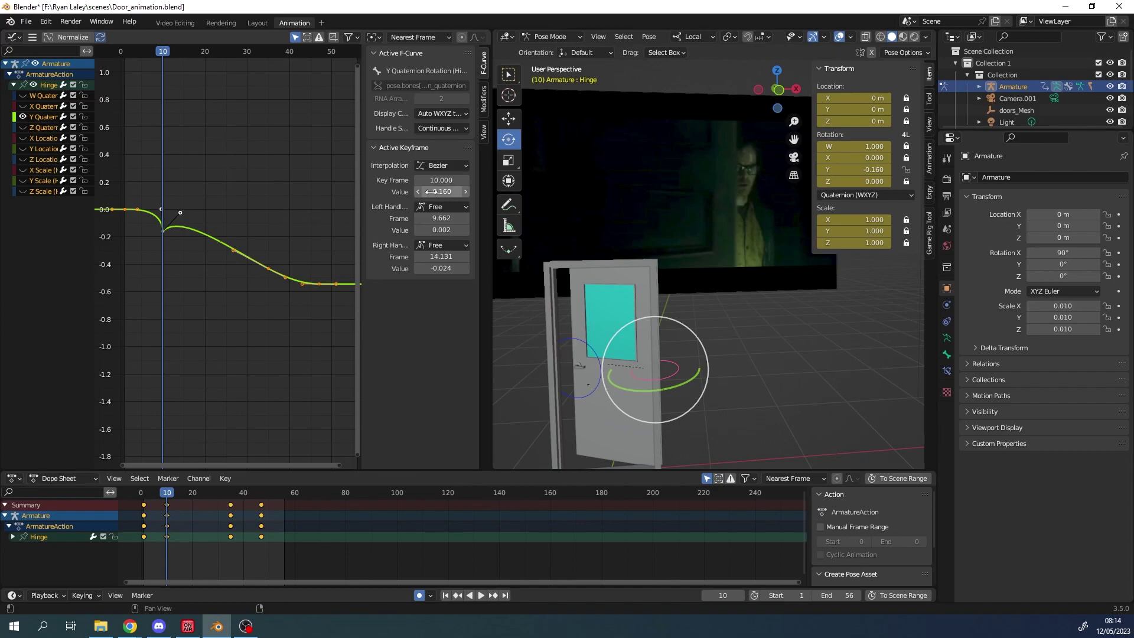
left_click(452, 164)
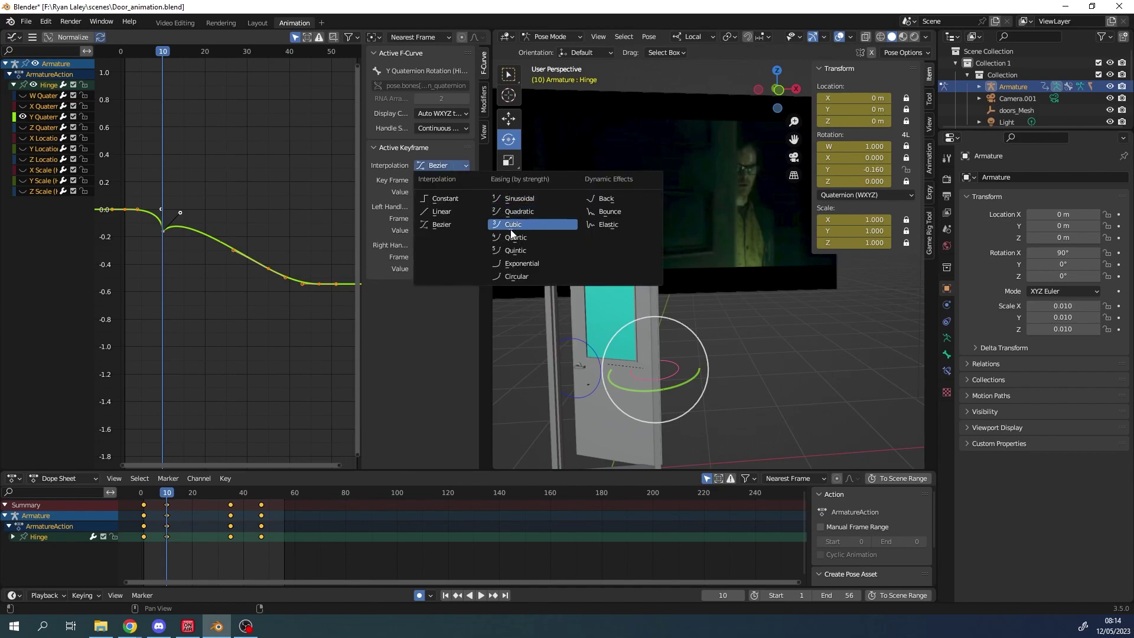
left_click(442, 201)
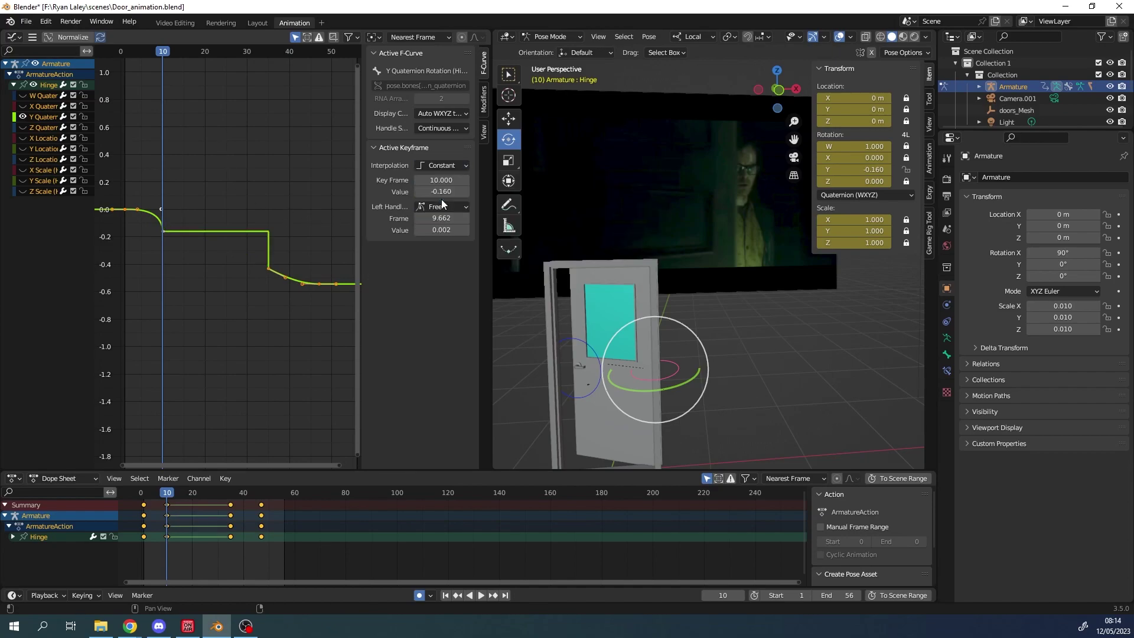
Step: Make the frame 47 keyframe active and extend the selection to every keyframe on the hinge's Y rotation curve
left_click(210, 196)
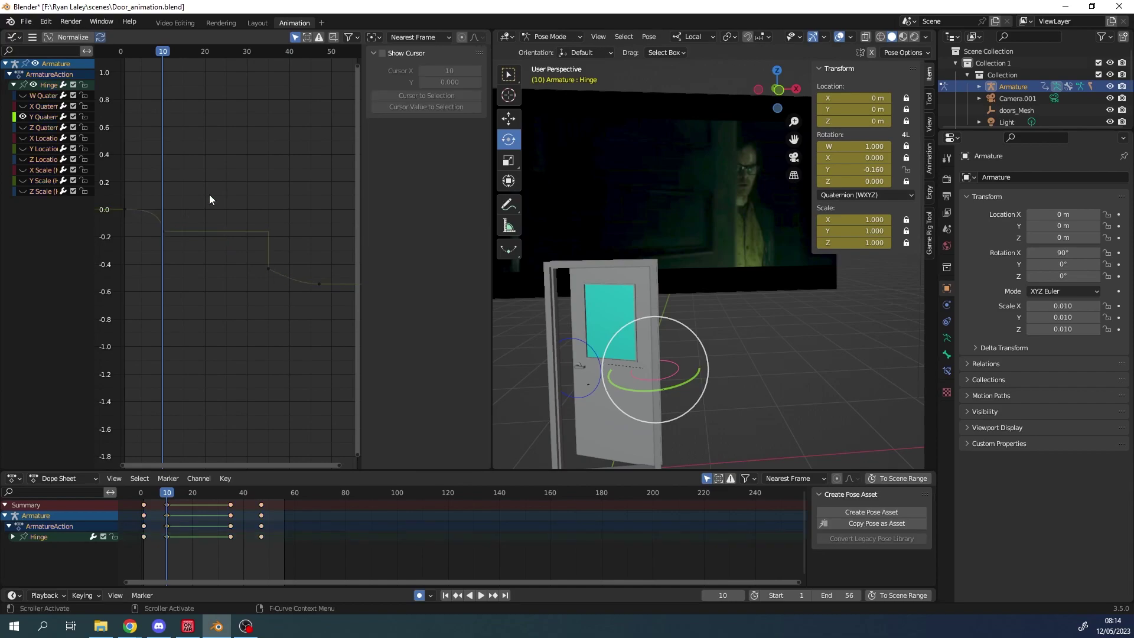
left_click(163, 232)
left_click(286, 278)
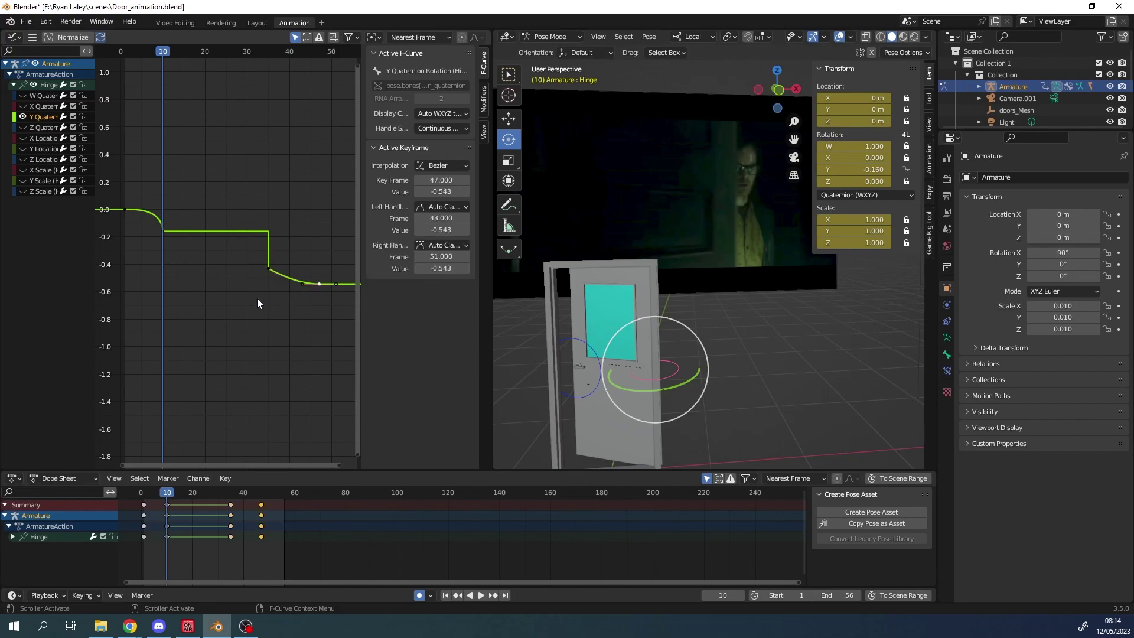
left_click(257, 299)
left_click(278, 281)
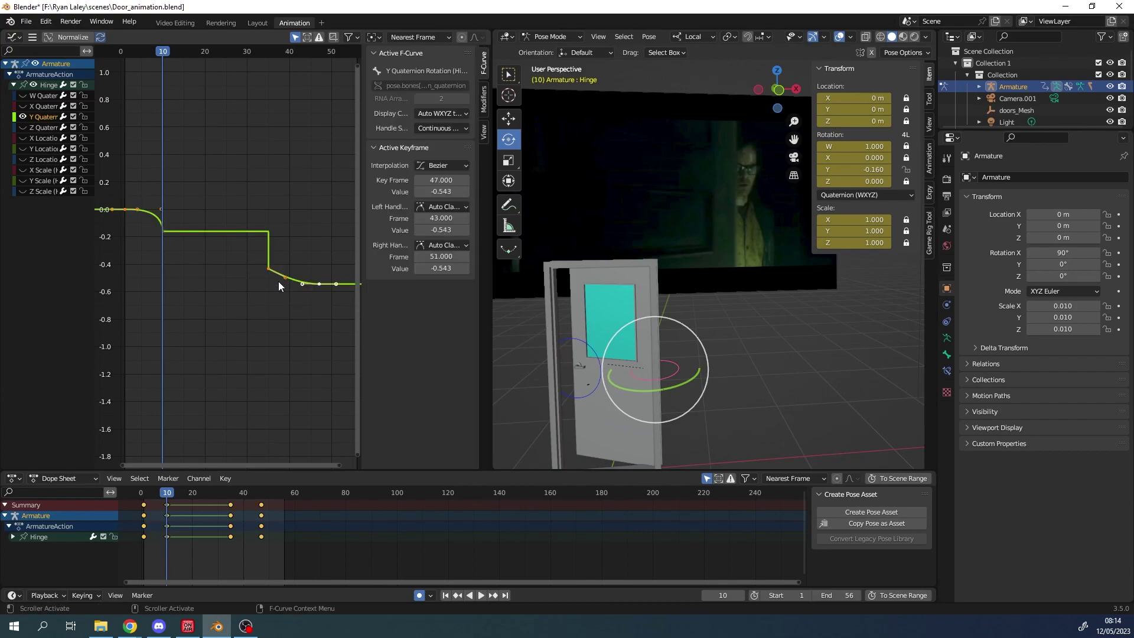
left_click(230, 274)
left_click(316, 284)
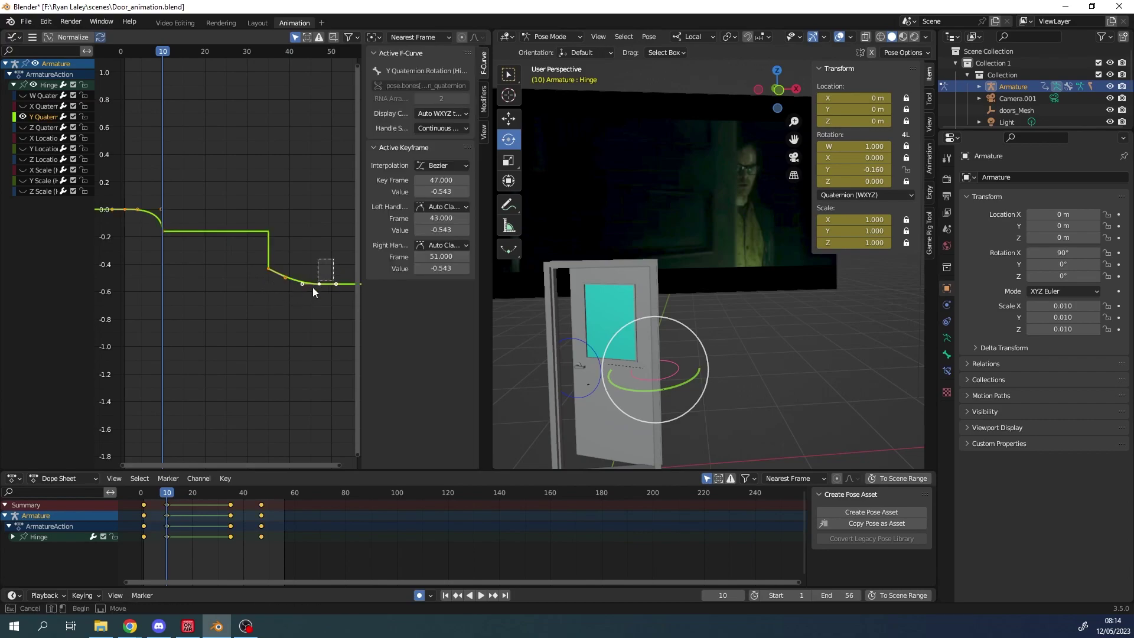
Step: Adjust the keyframe selection, reselect all keyframes, and set the active frame 47 keyframe's interpolation to Constant
left_click_drag(327, 265, 281, 303, "ctrl")
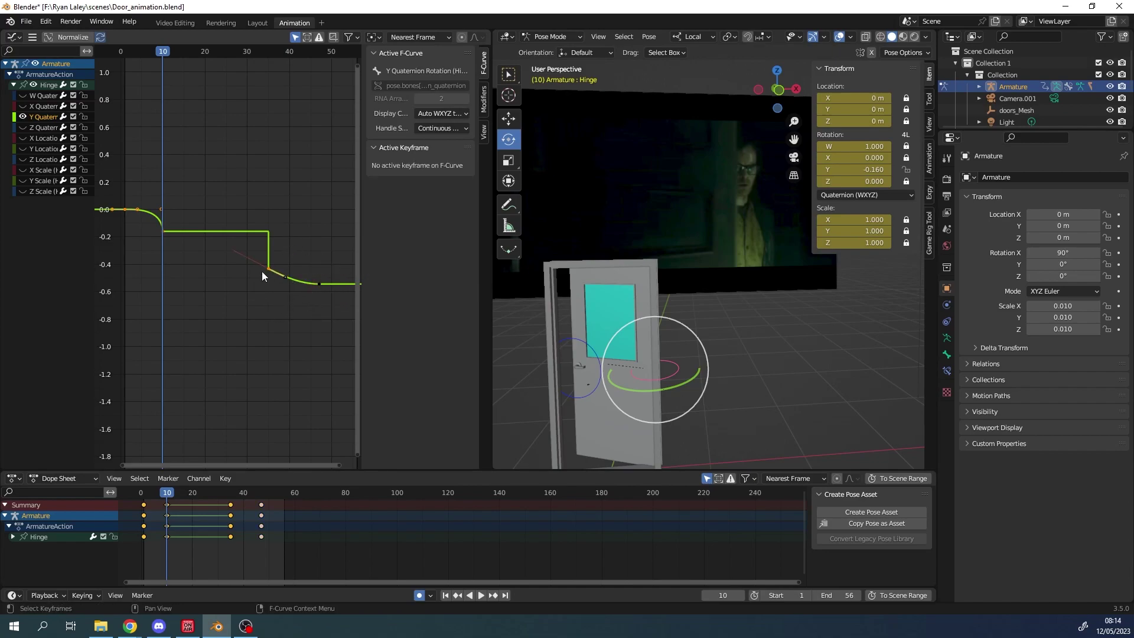
left_click_drag(263, 276, 212, 320)
left_click_drag(210, 197, 96, 284, "ctrl")
key("a")
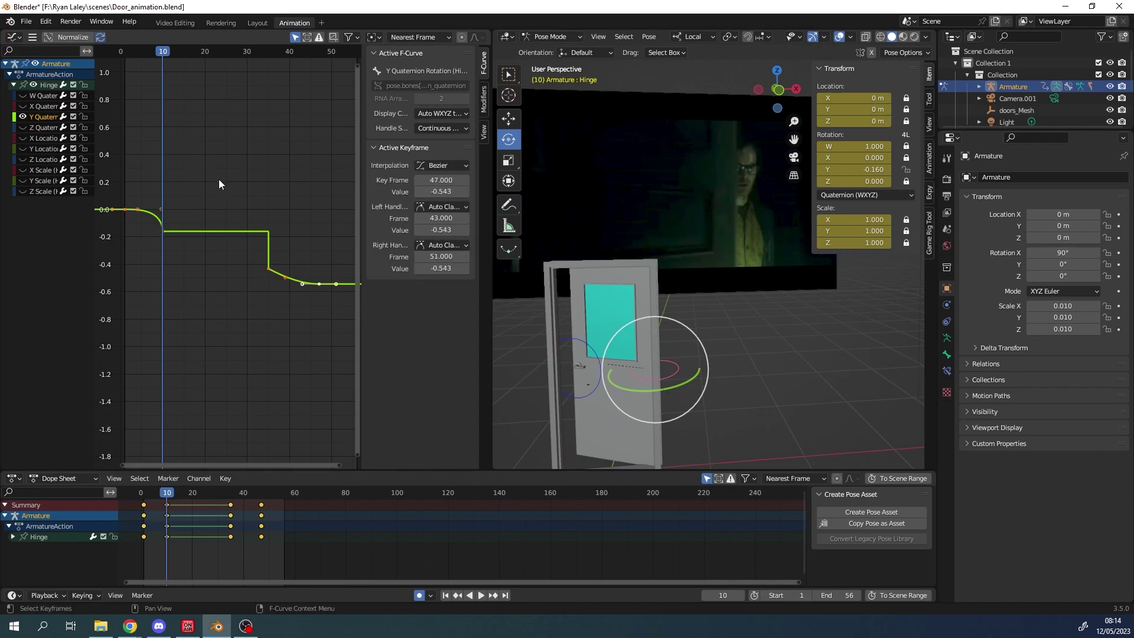
left_click(459, 165)
left_click(448, 200)
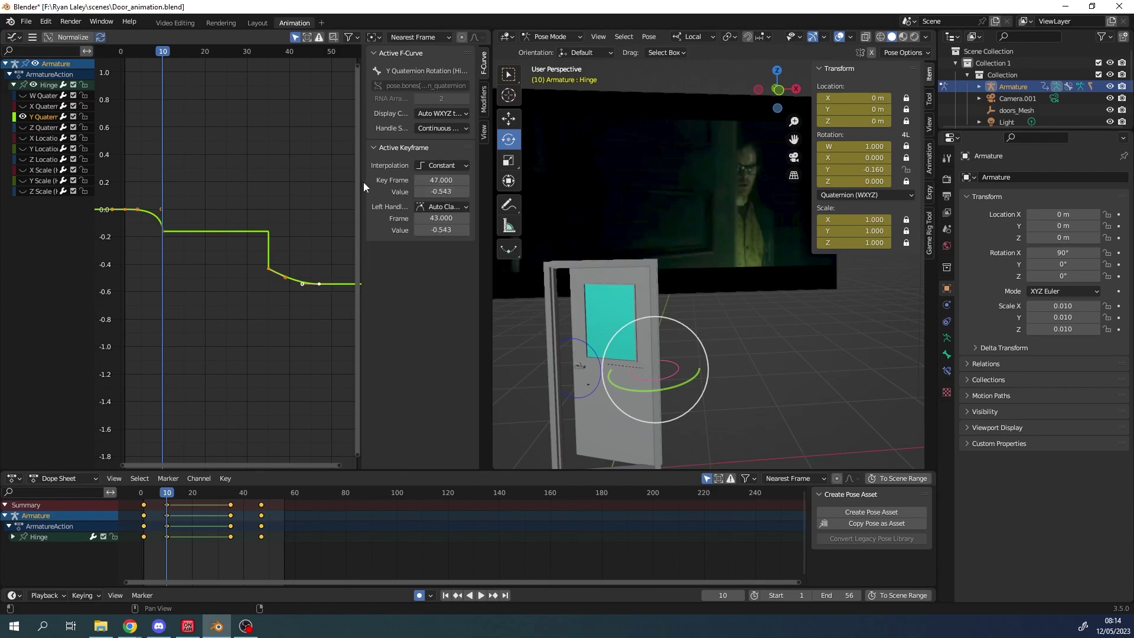
left_click(444, 168)
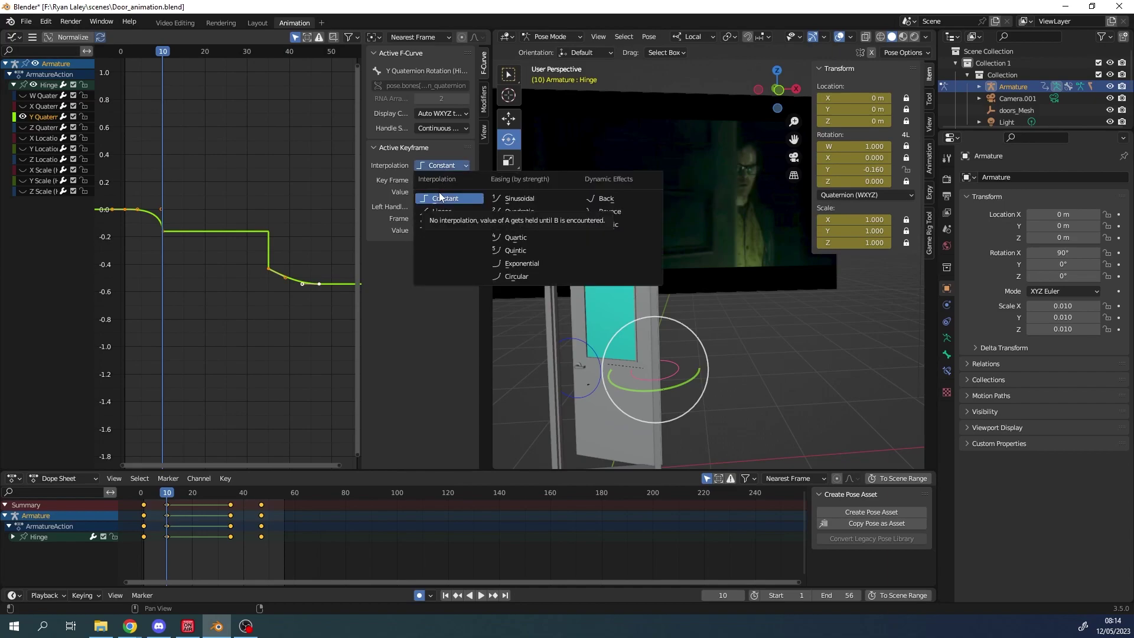
left_click(439, 194)
Step: Set the interpolation mode of all selected keyframes on the hinge's Y rotation curve to Constant
right_click(242, 216)
mouse_move(243, 216)
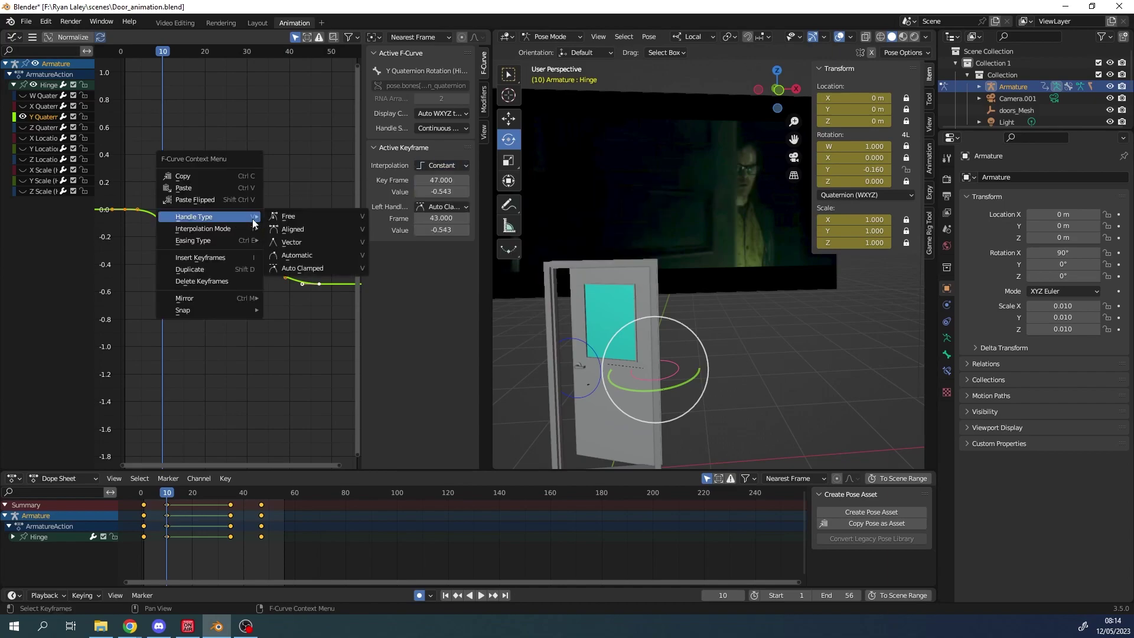
left_click(301, 250)
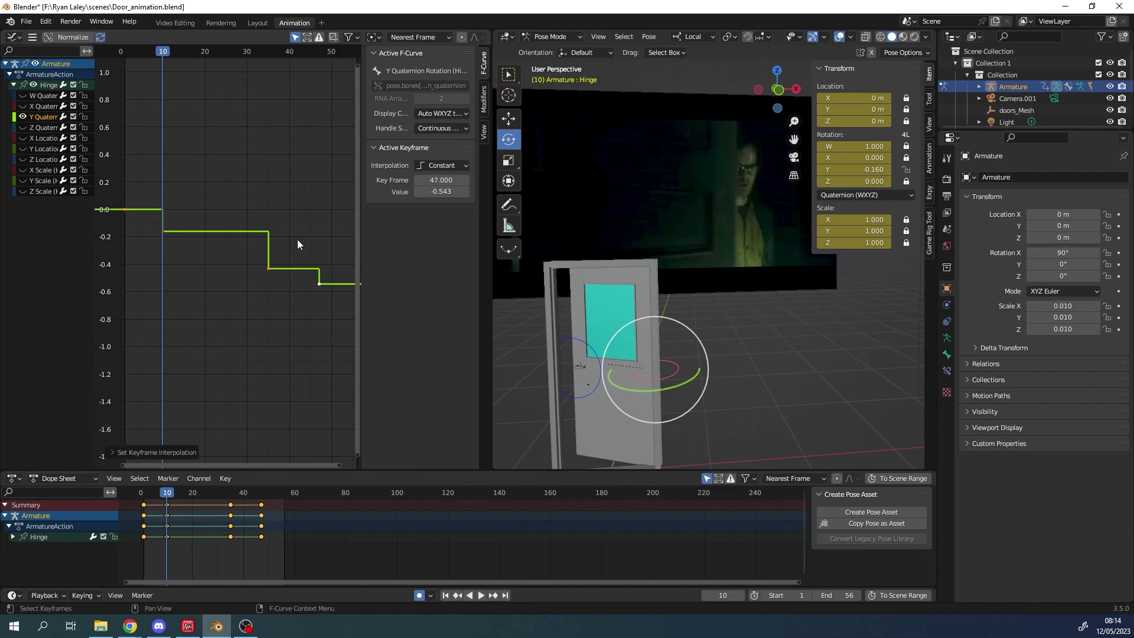
right_click(183, 195)
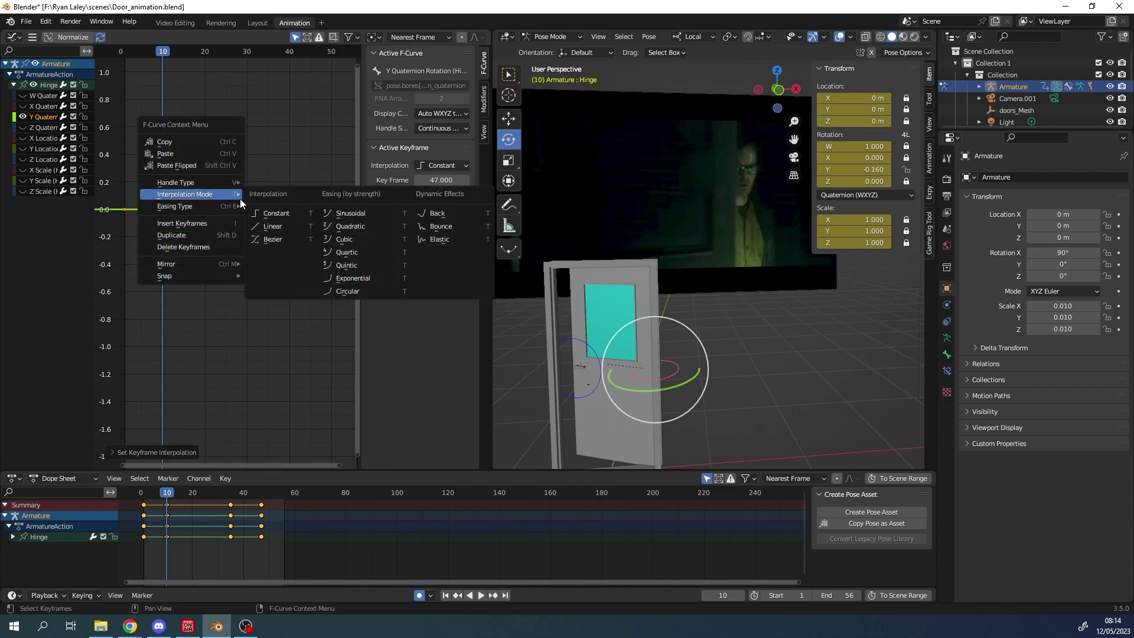
left_click(255, 235)
Step: Move the playhead to the start of the timeline and play back the door animation
left_click_drag(167, 491, 141, 489)
key("space")
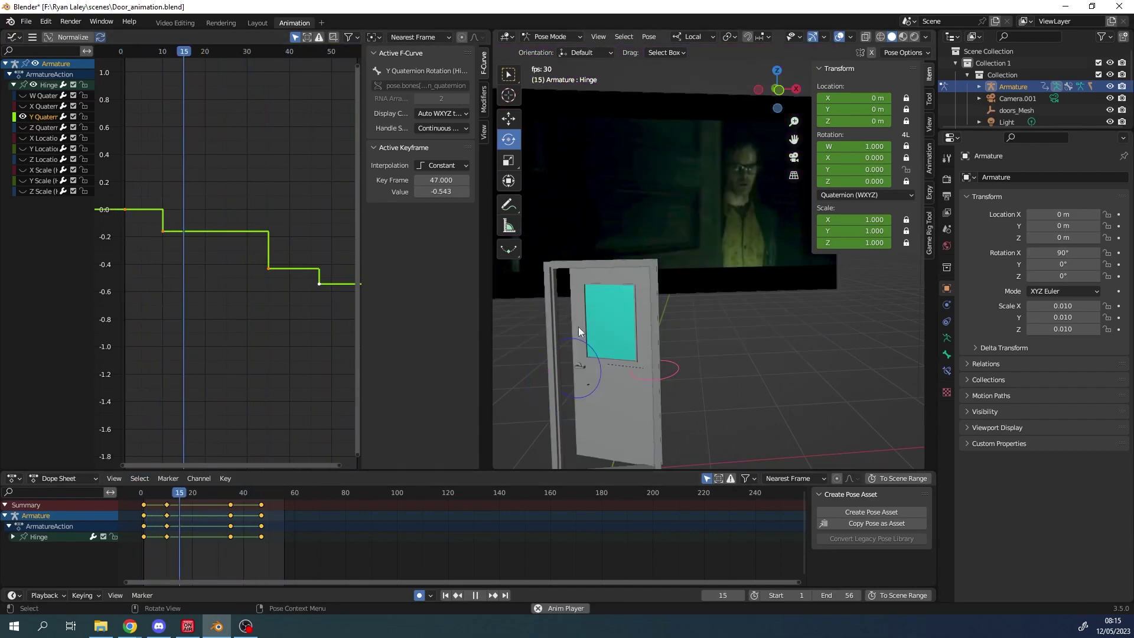
key("space")
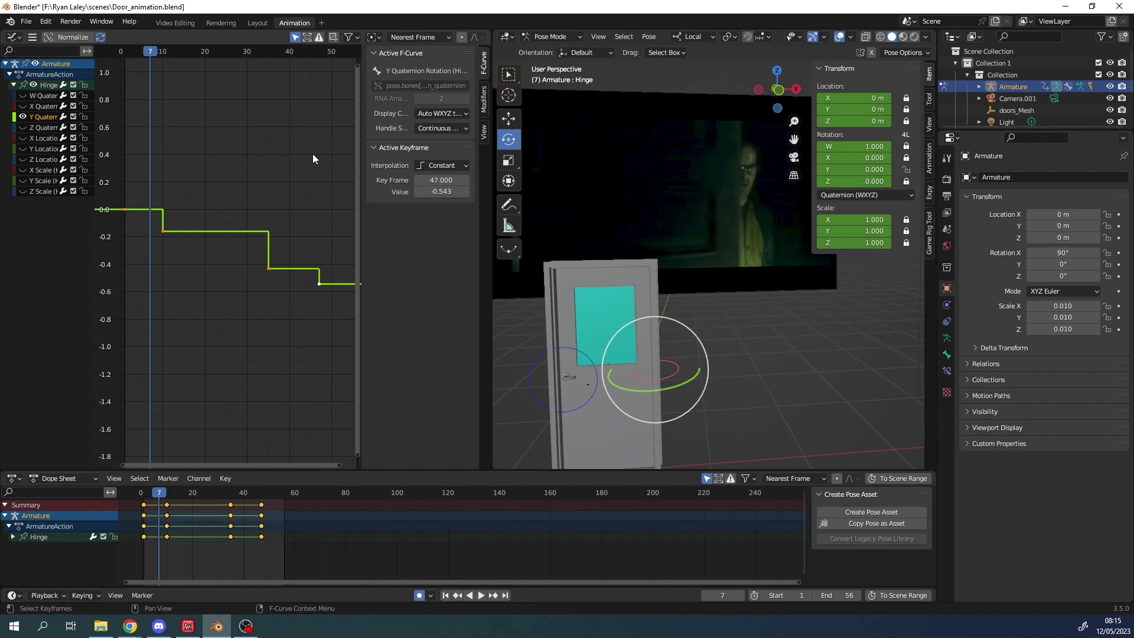
Step: Set all selected keyframes on the Y rotation curve to Linear interpolation and play back the door animation
mouse_move(207, 217)
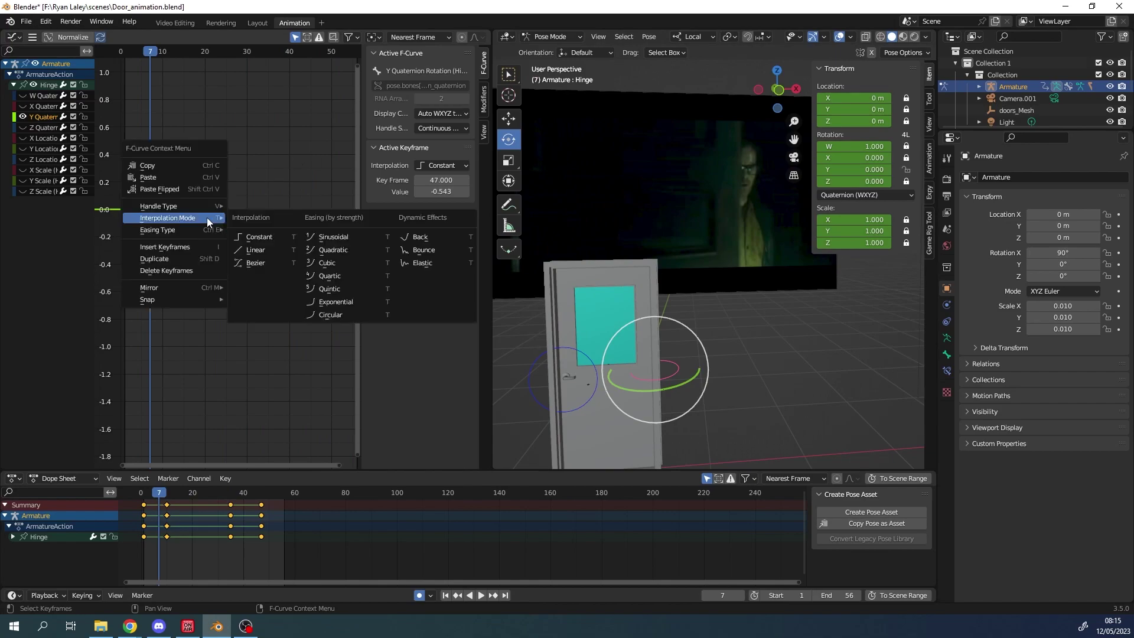
left_click(266, 249)
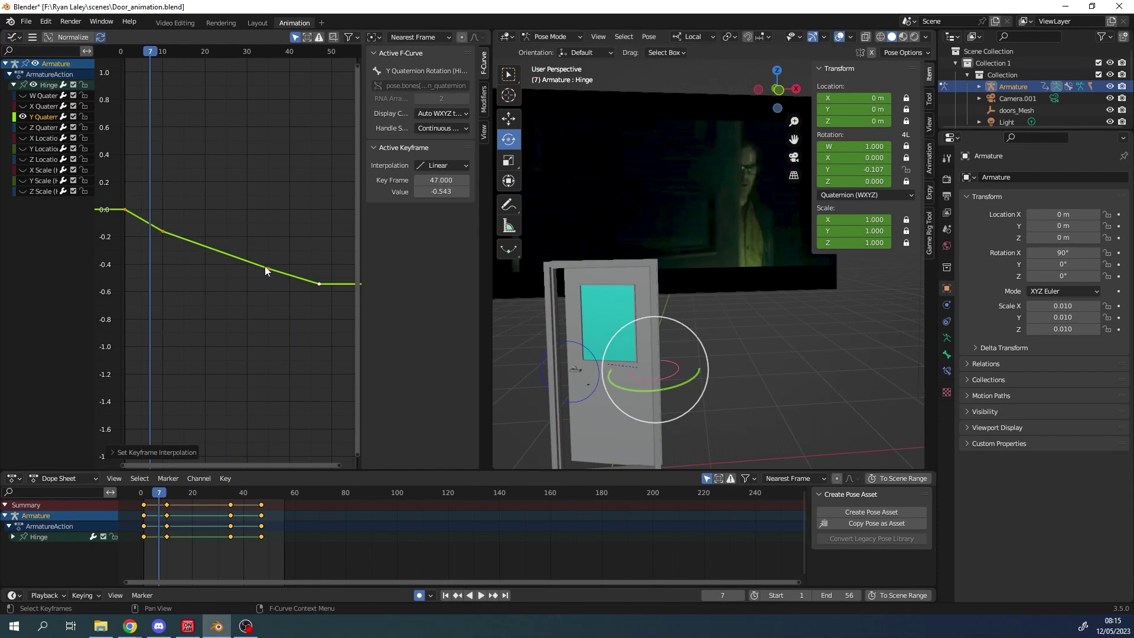
key("space")
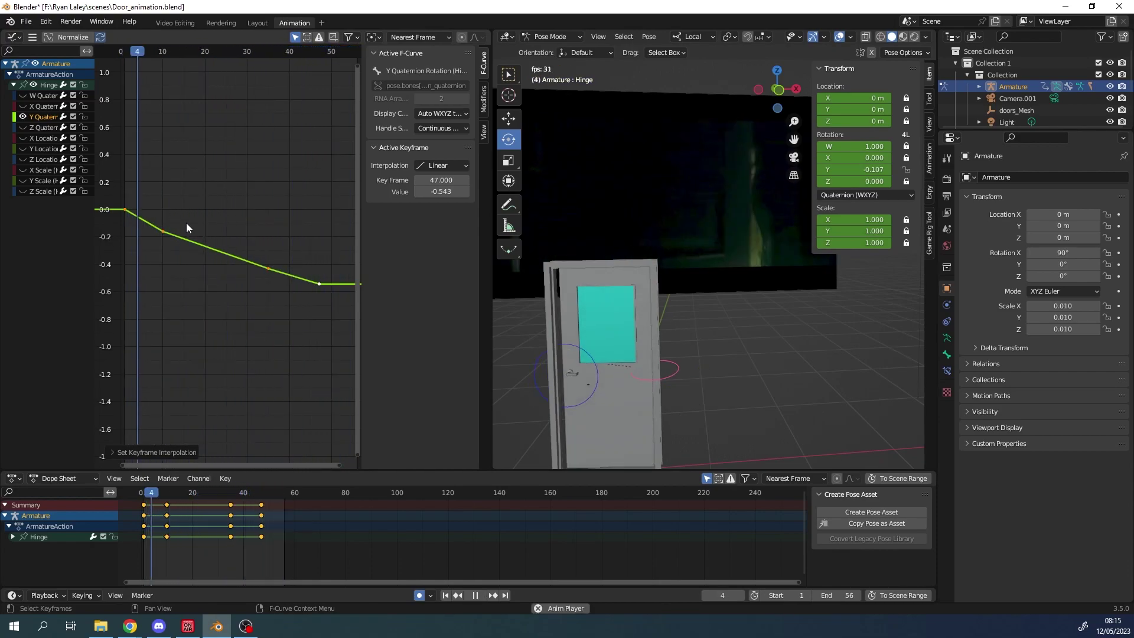
key("space")
Step: Set the interpolation mode of all selected keyframes on the hinge's Y rotation curve to Bezier
right_click(210, 215)
mouse_move(208, 215)
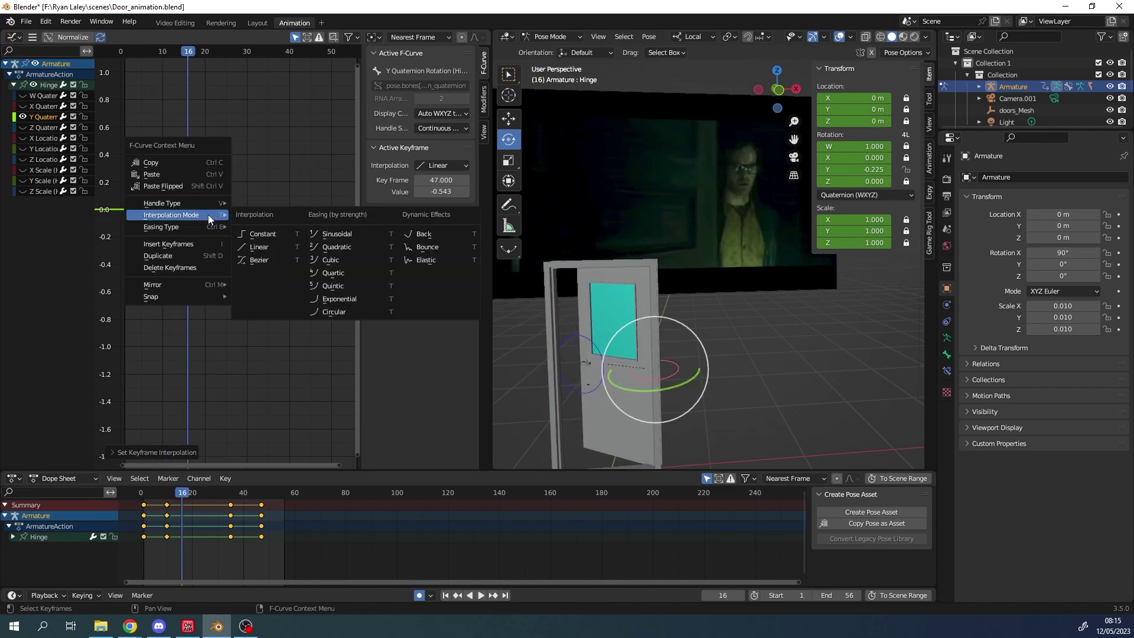
left_click(260, 258)
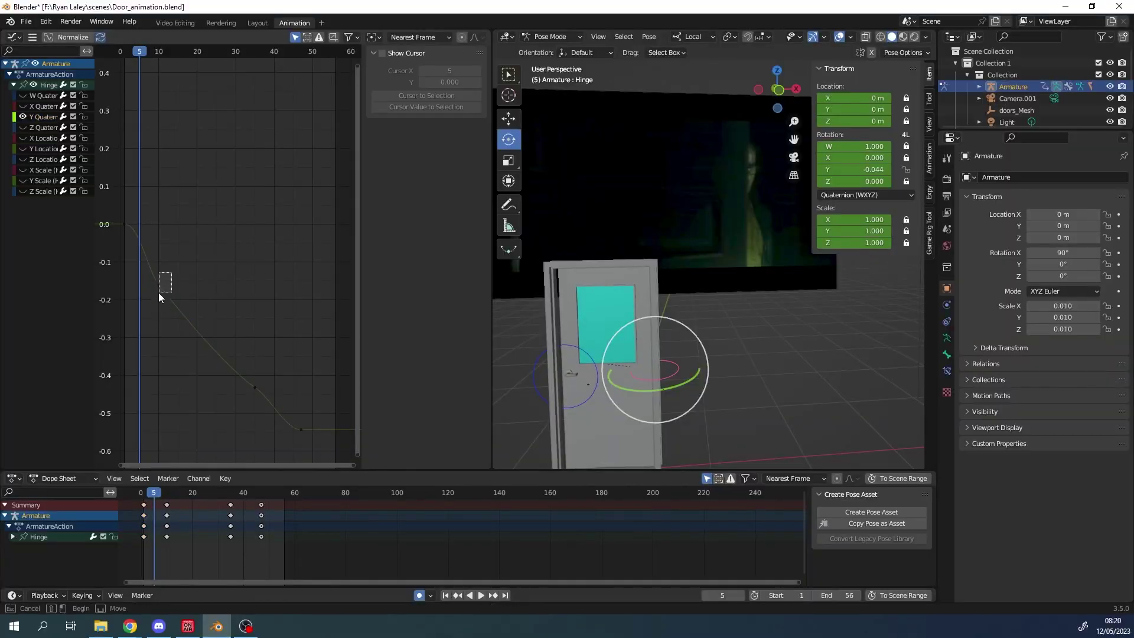
Step: Try to move the frame 10 keyframe on the hinge's Y rotation curve and clear the selection
key("g")
left_click(175, 317)
left_click(123, 230)
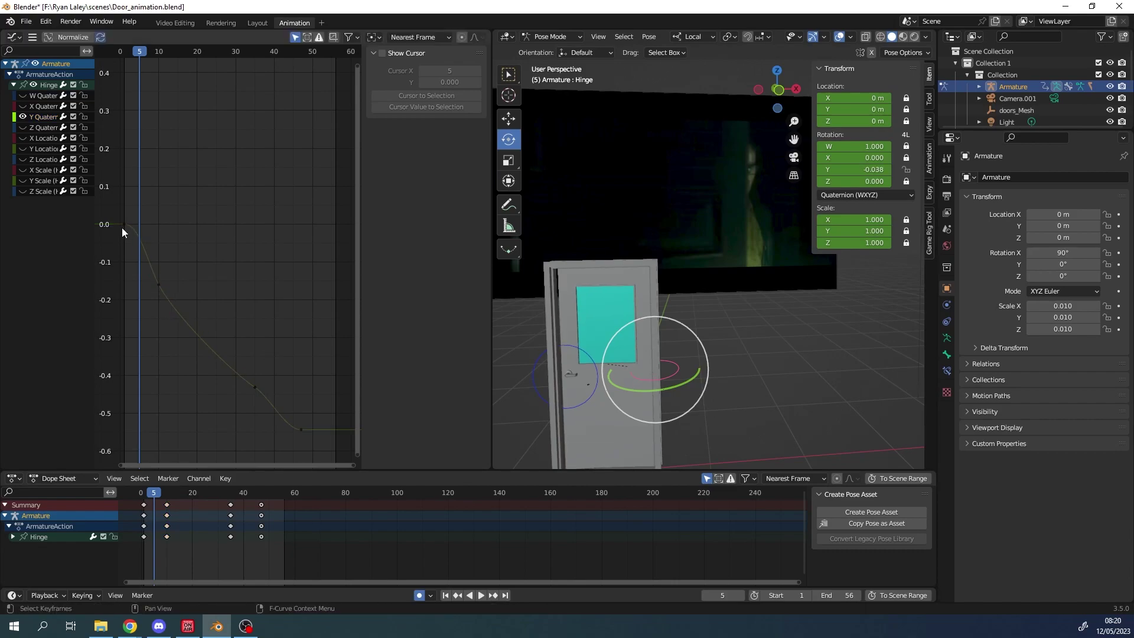
Step: Try to move the frame 47 keyframe on the hinge's Y rotation curve to a higher value, then clear the selection
left_click(301, 430)
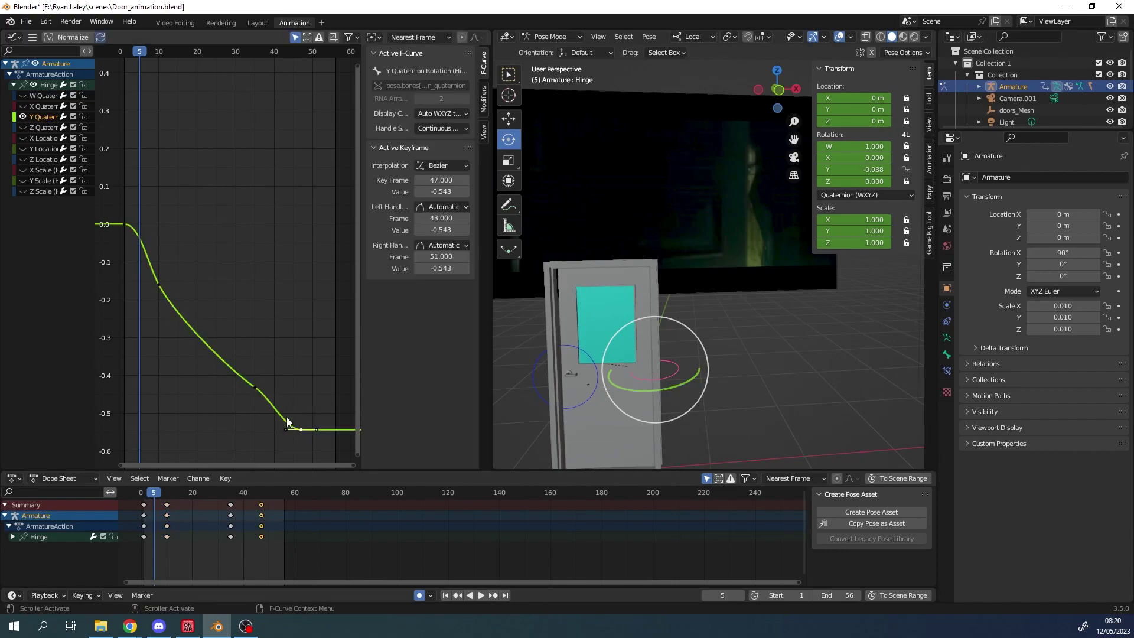
key("g")
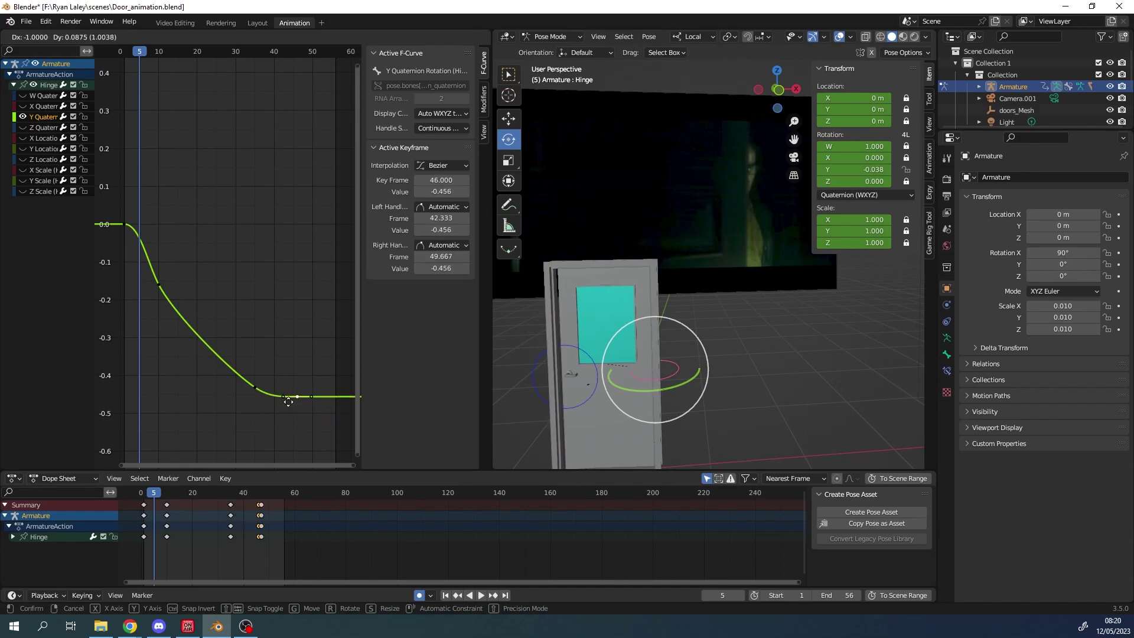
right_click(308, 424)
middle_click_drag(301, 433, 287, 378)
key("alt+a")
scroll(269, 361, "down", 1)
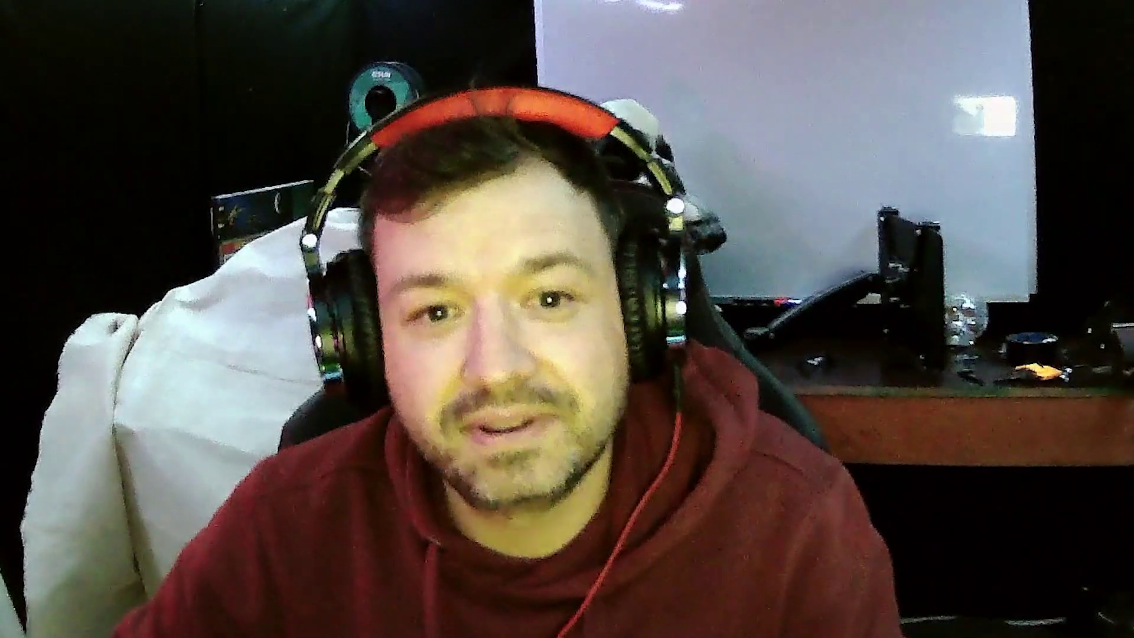